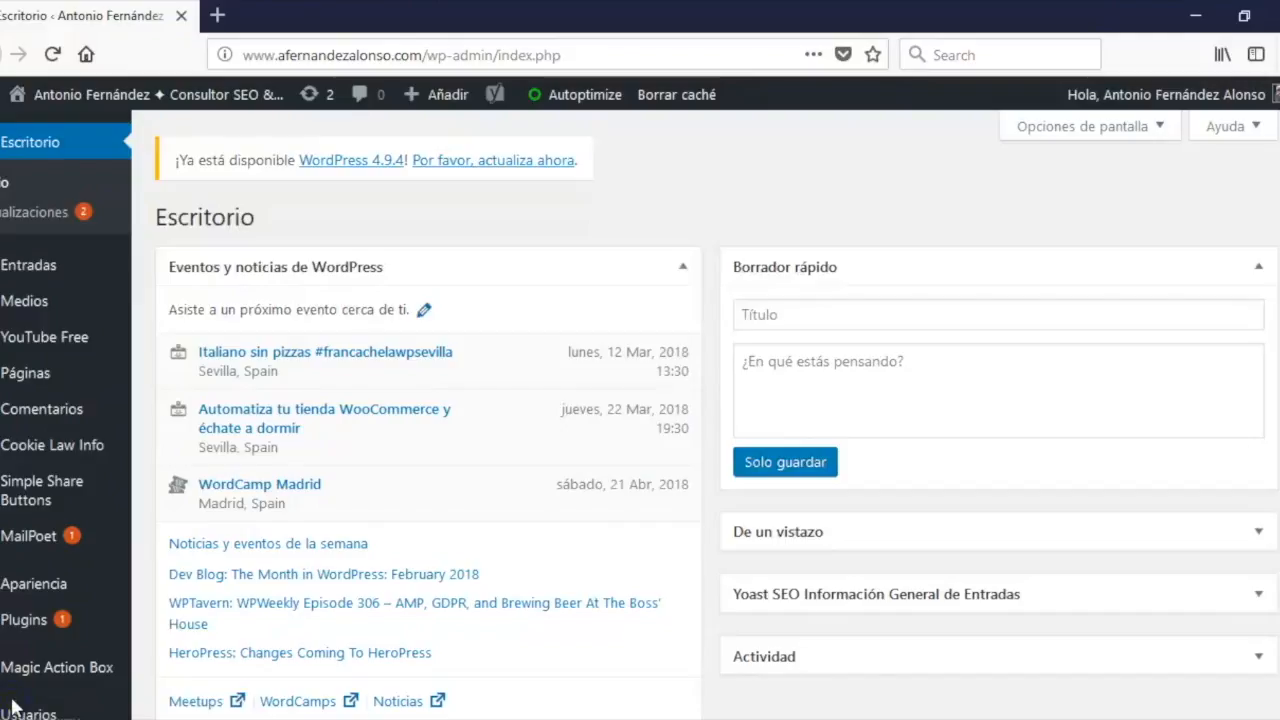
- Open the permalink settings (Enlaces permanentes) and examine the custom structure, highlighting its /%category%/ part
scroll(23, 557, down, 3)
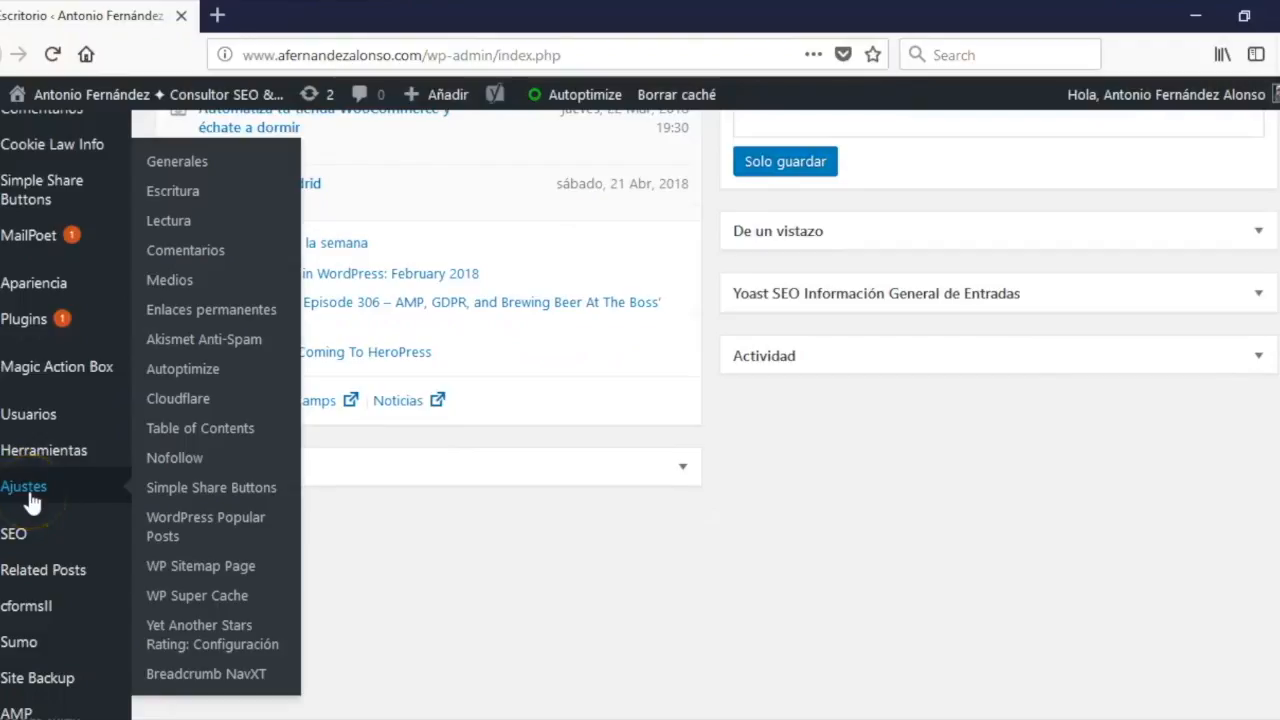
click(211, 310)
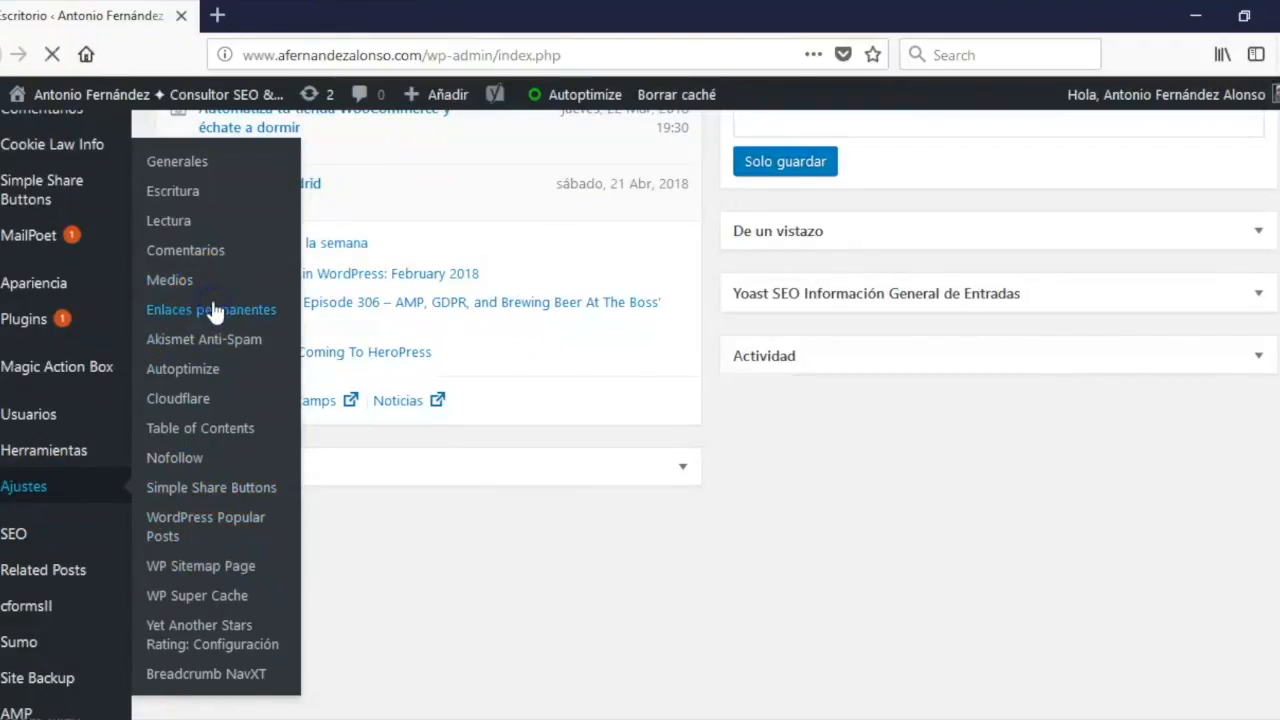
scroll(545, 460, down, 2)
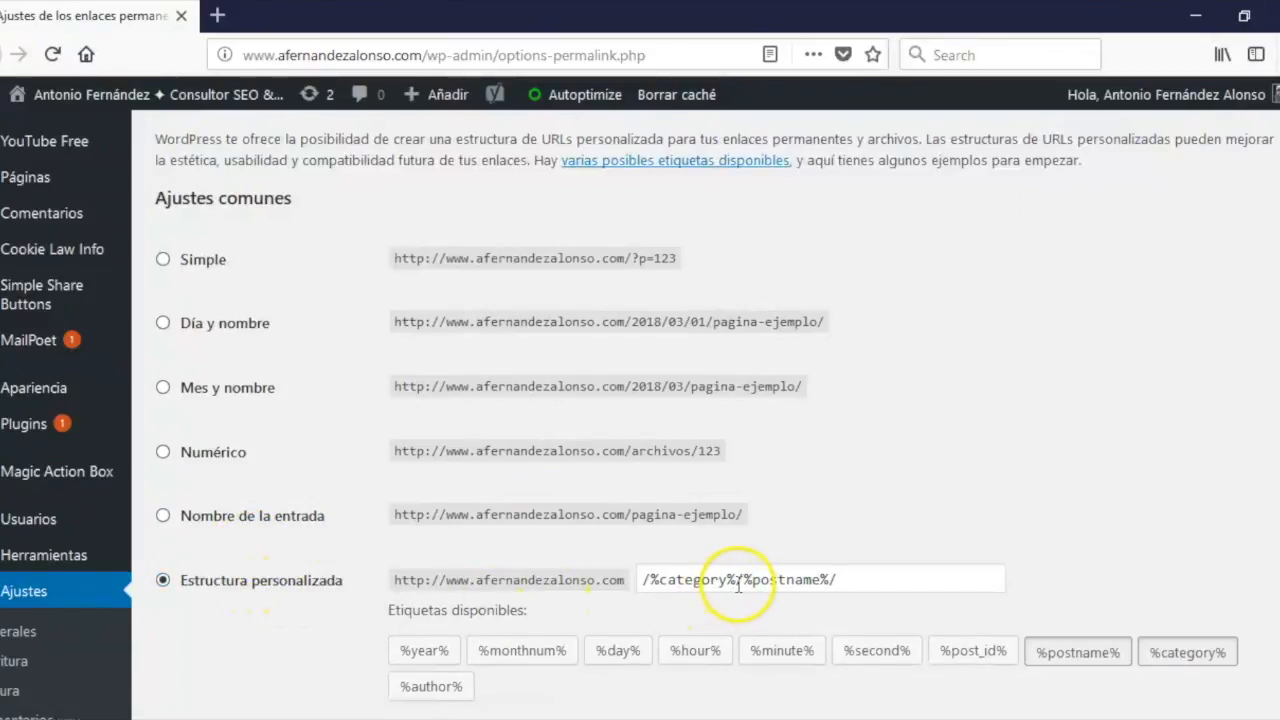
drag(743, 580, 642, 580)
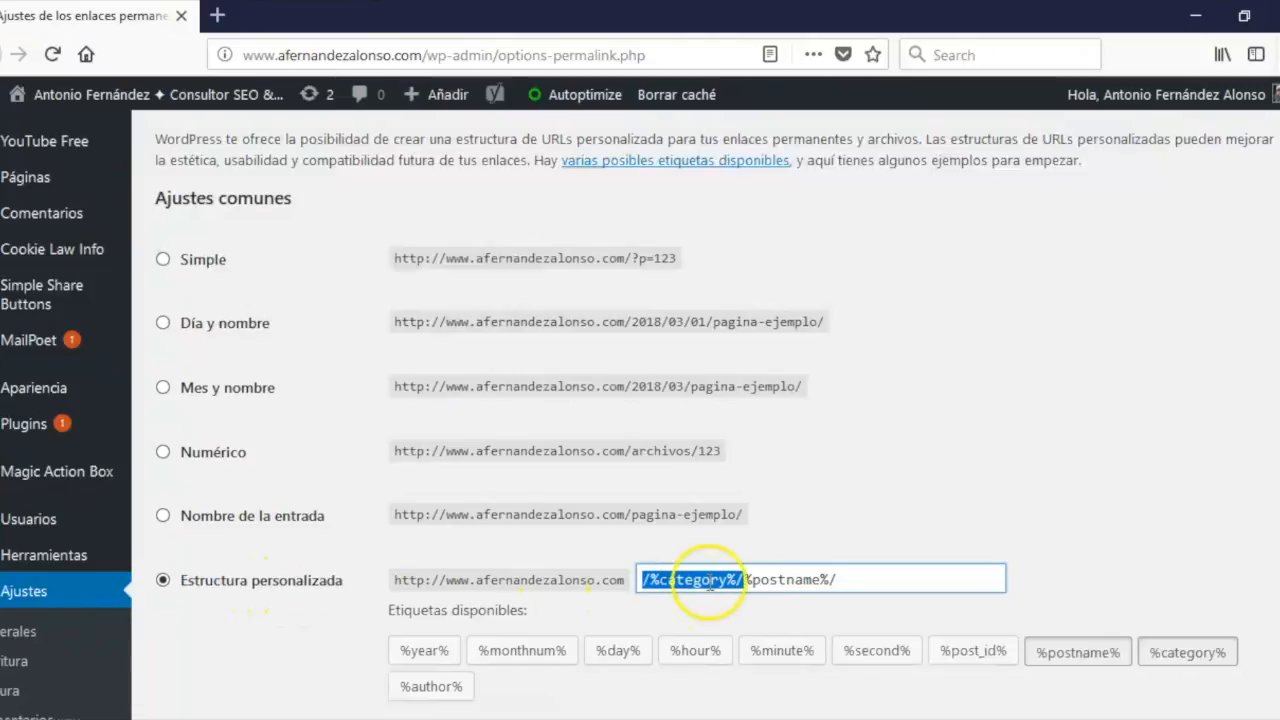
click(745, 584)
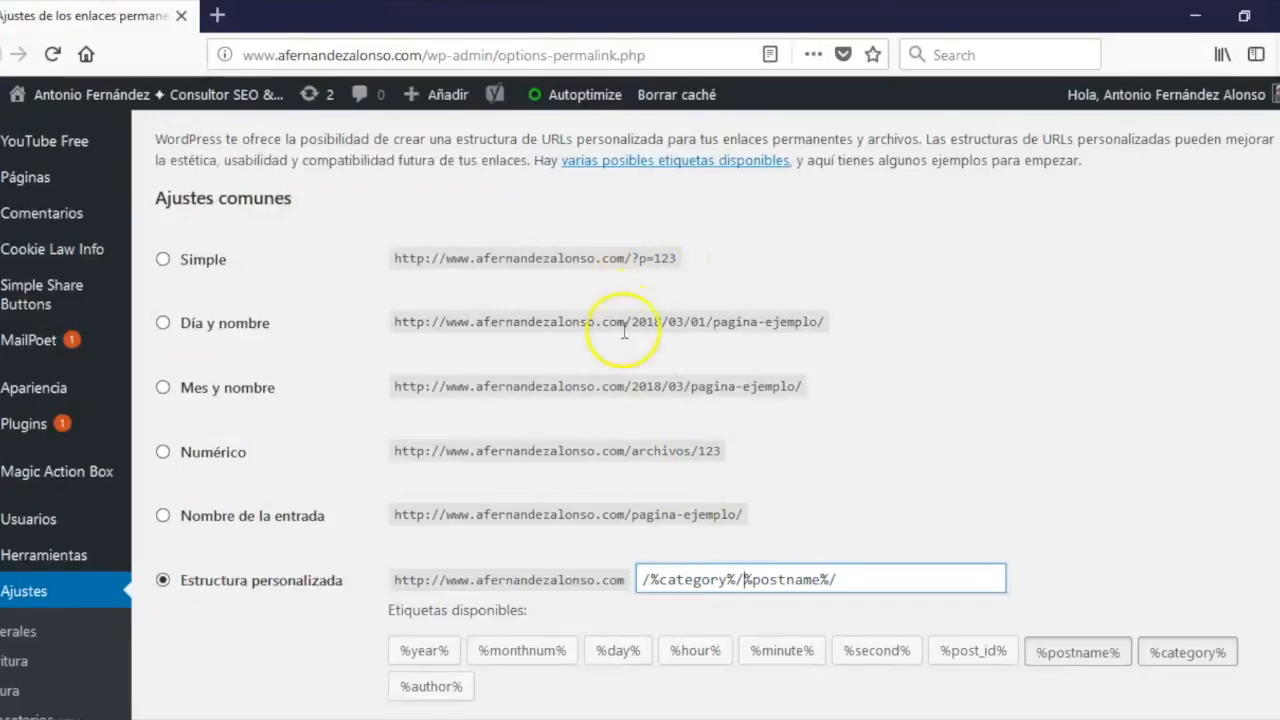
click(234, 421)
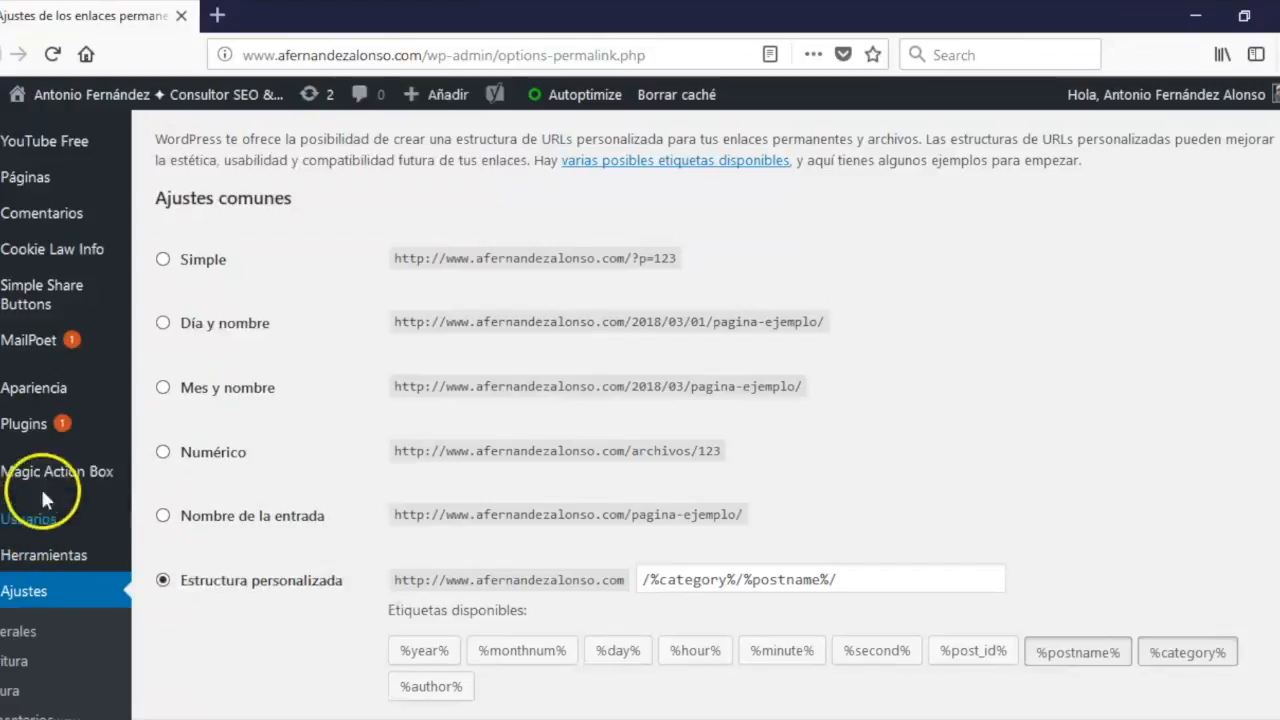
- Look through the installed plugins for Yoast SEO and go to its Títulos y metas settings
mouse_move(47, 467)
mouse_move(41, 436)
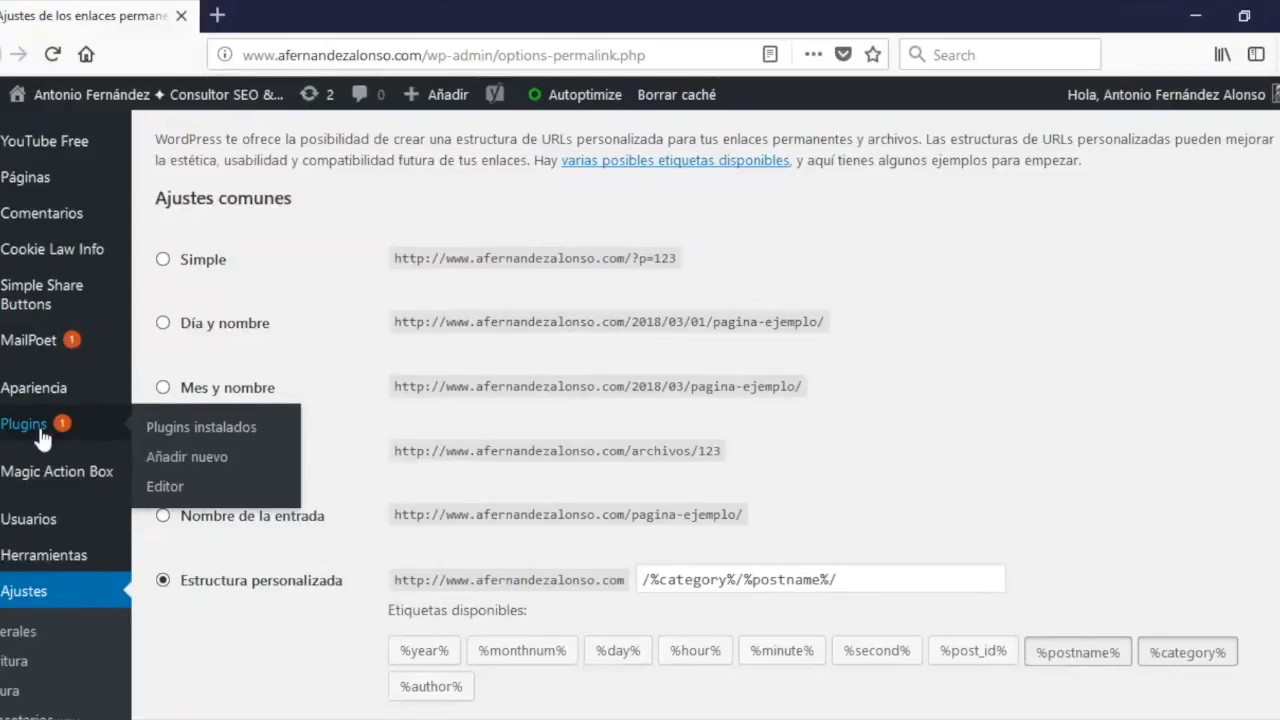
click(37, 432)
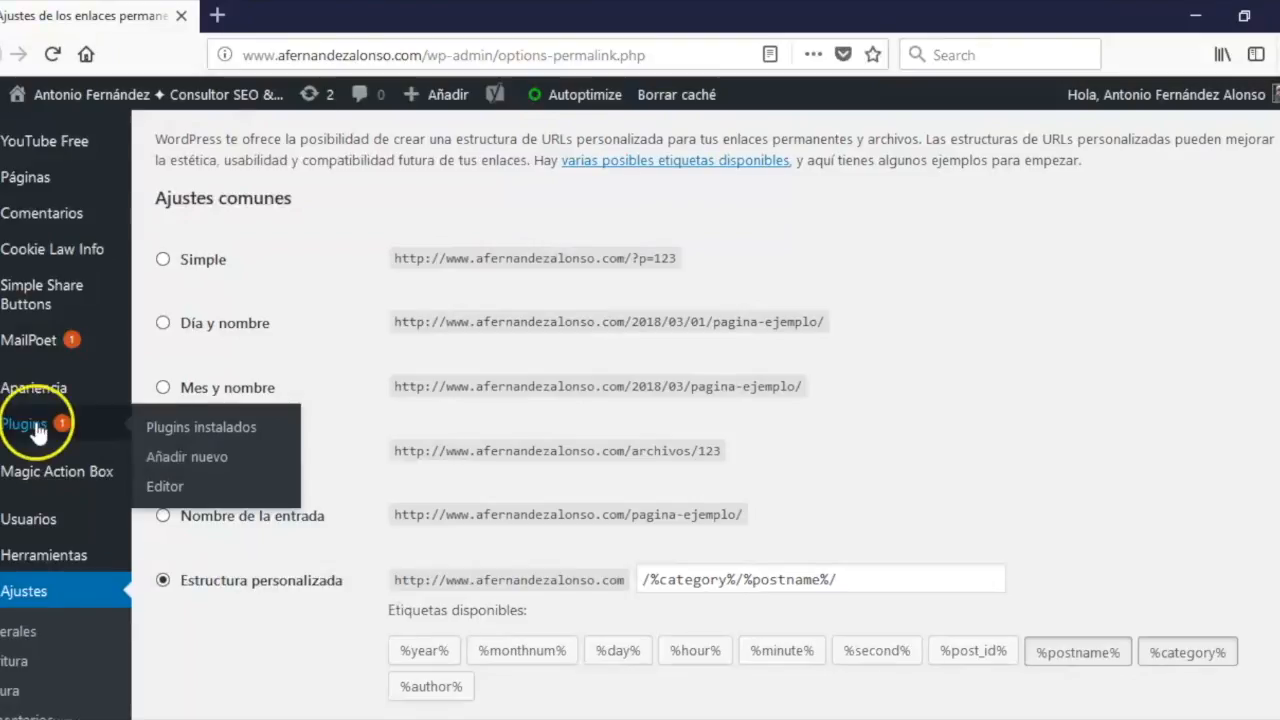
click(168, 427)
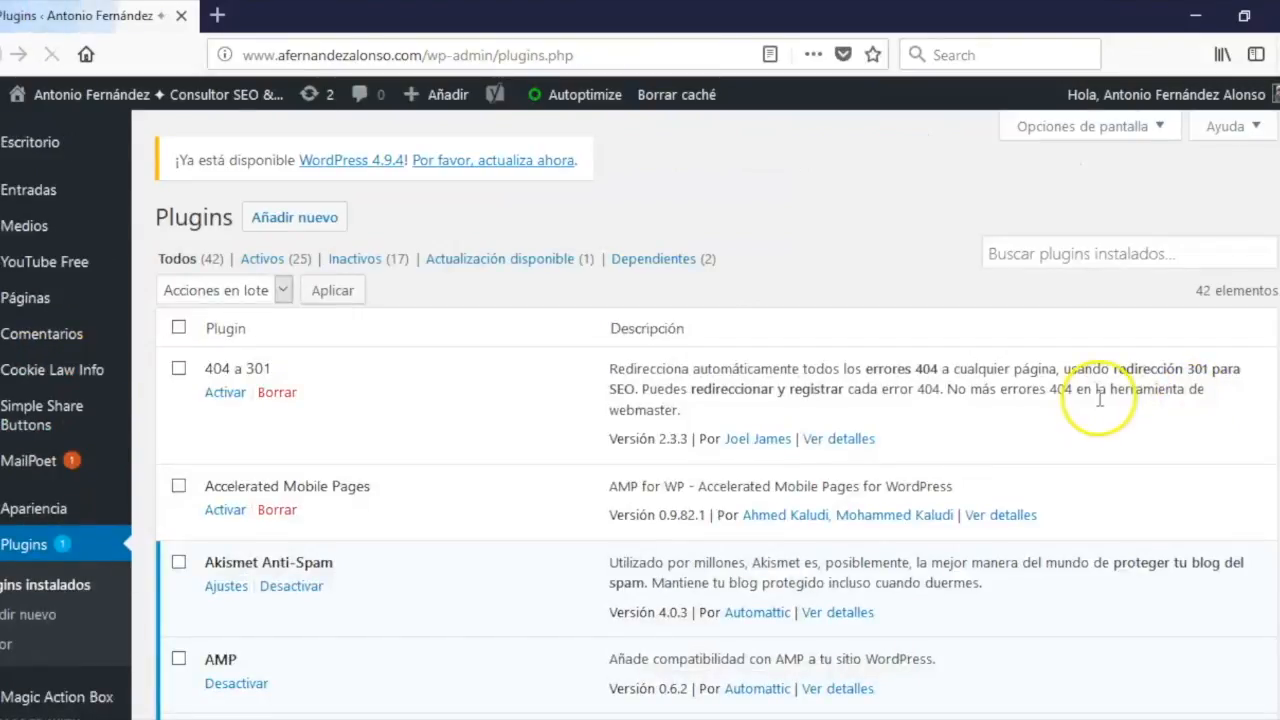
scroll(850, 400, down, 10)
scroll(845, 405, down, 15)
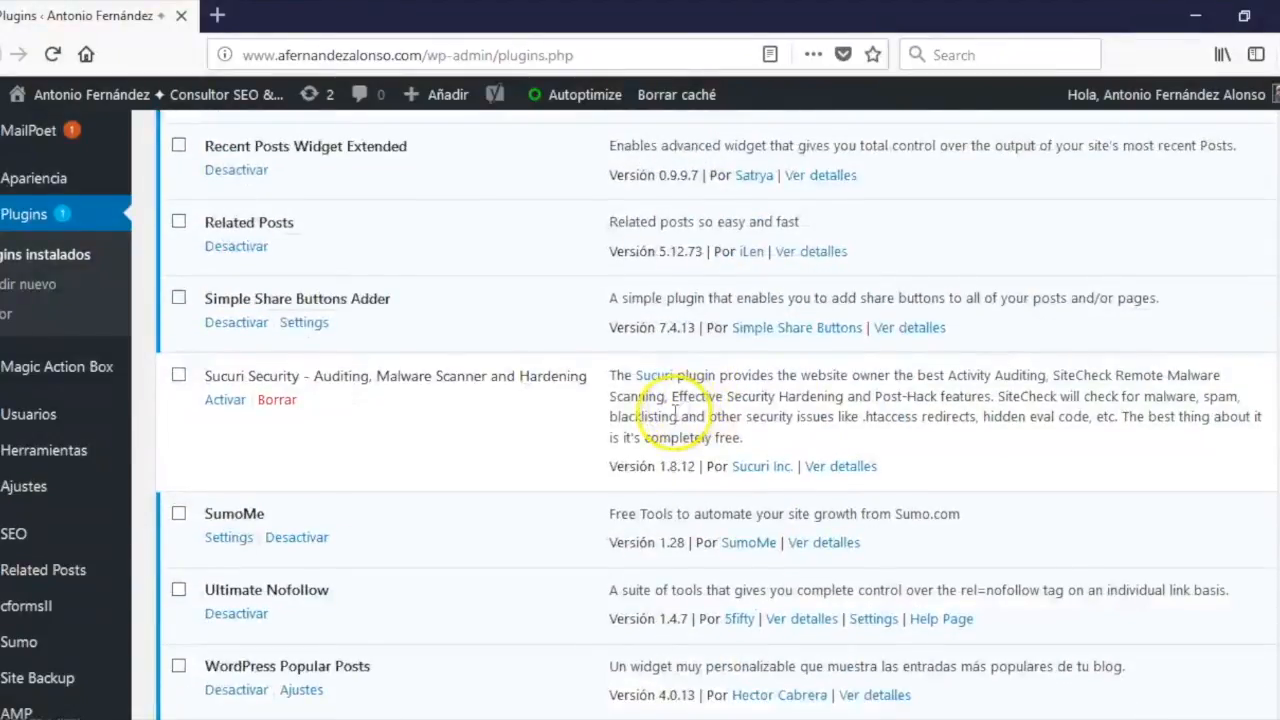
scroll(517, 420, down, 5)
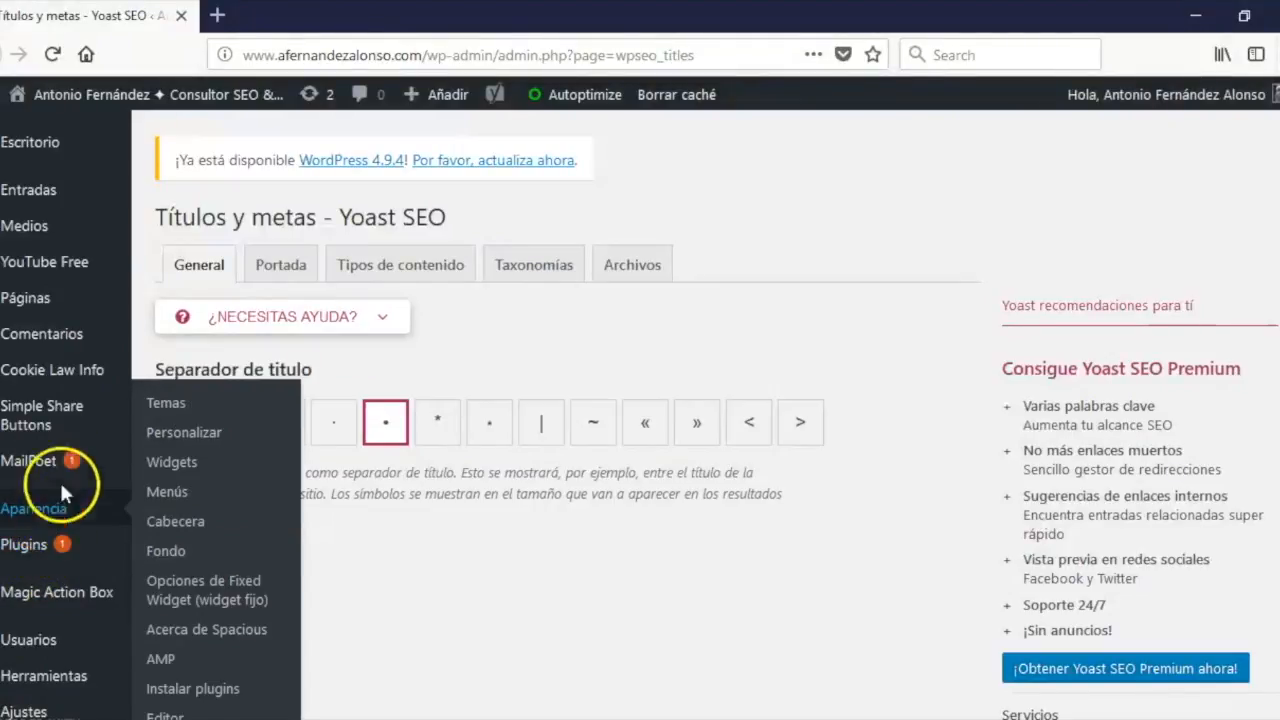
- Open the post "Cómo elegir el mejor tema WordPress + WooCommerce para tu Tienda Online" for editing and view its Yoast SEO snippet preview
mouse_move(60, 190)
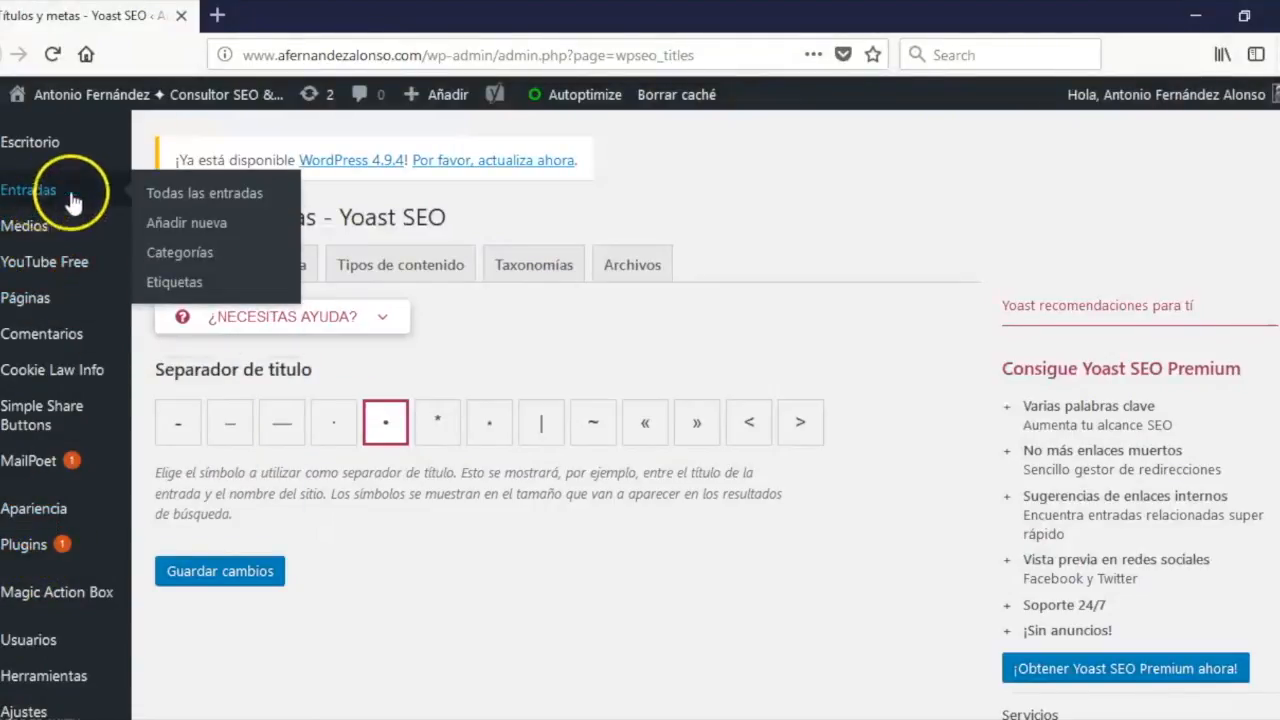
click(195, 193)
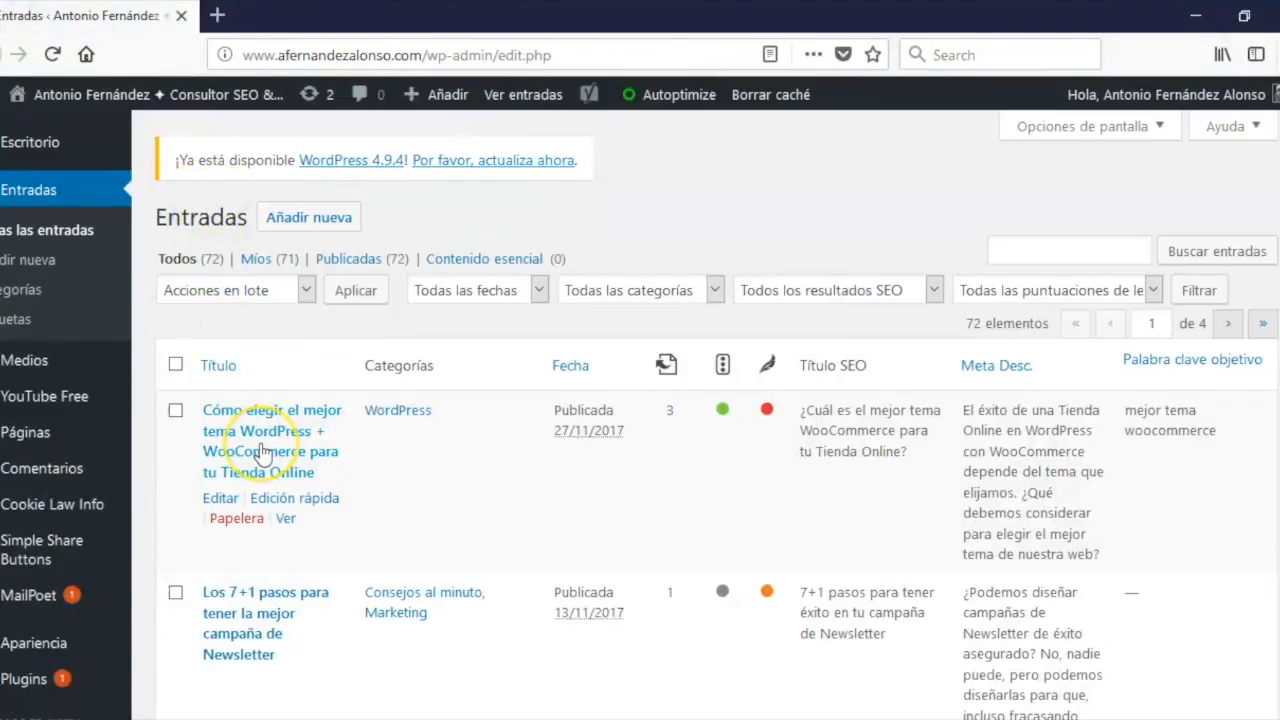
click(262, 451)
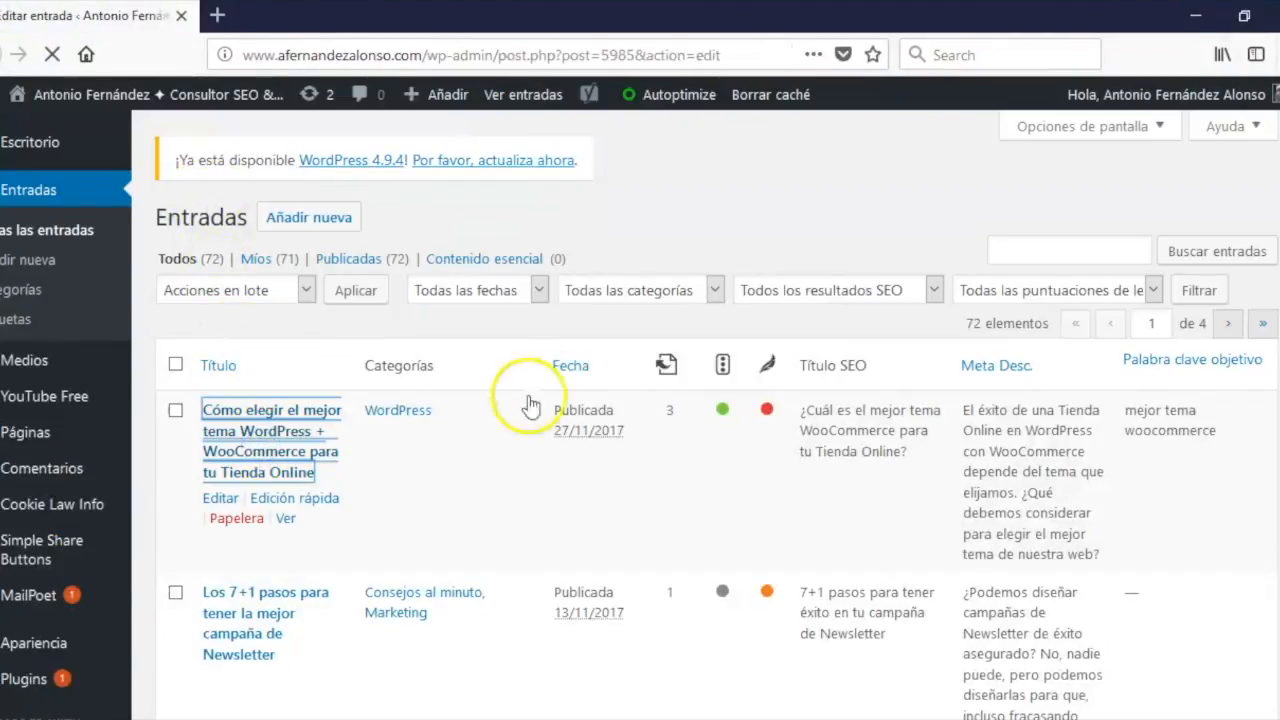
scroll(819, 350, down, 3)
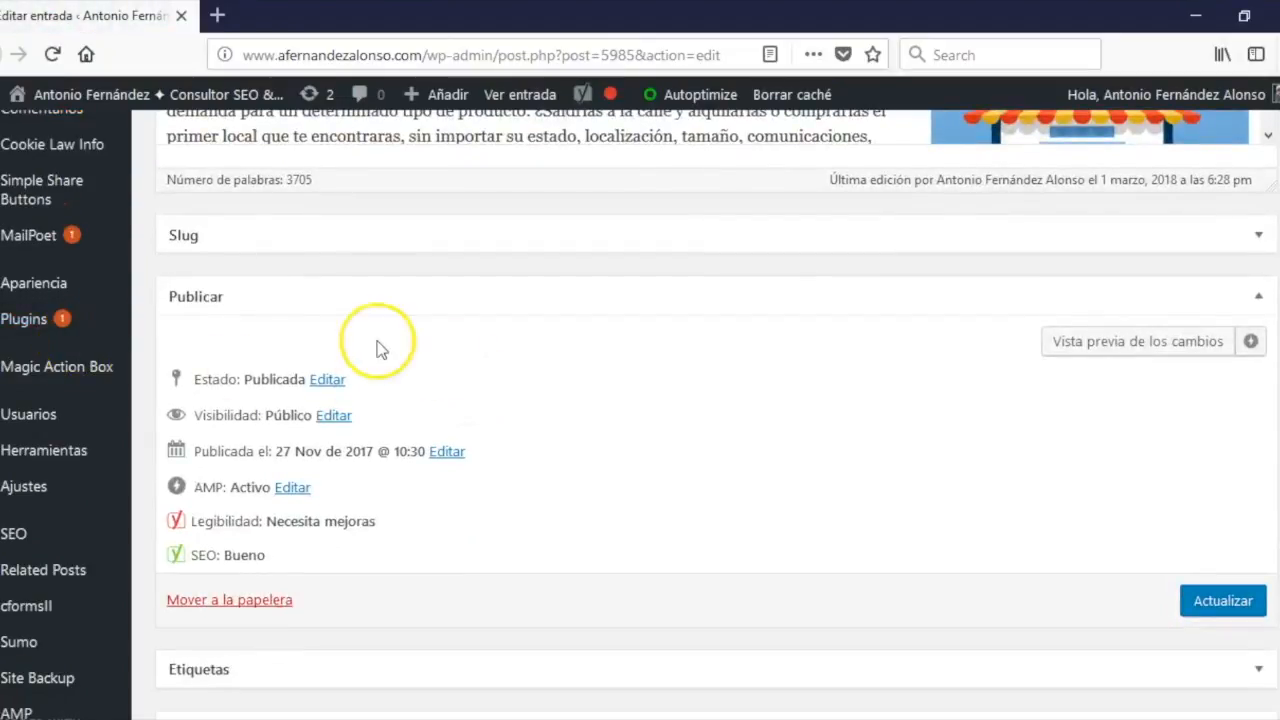
click(1258, 296)
scroll(255, 356, down, 3)
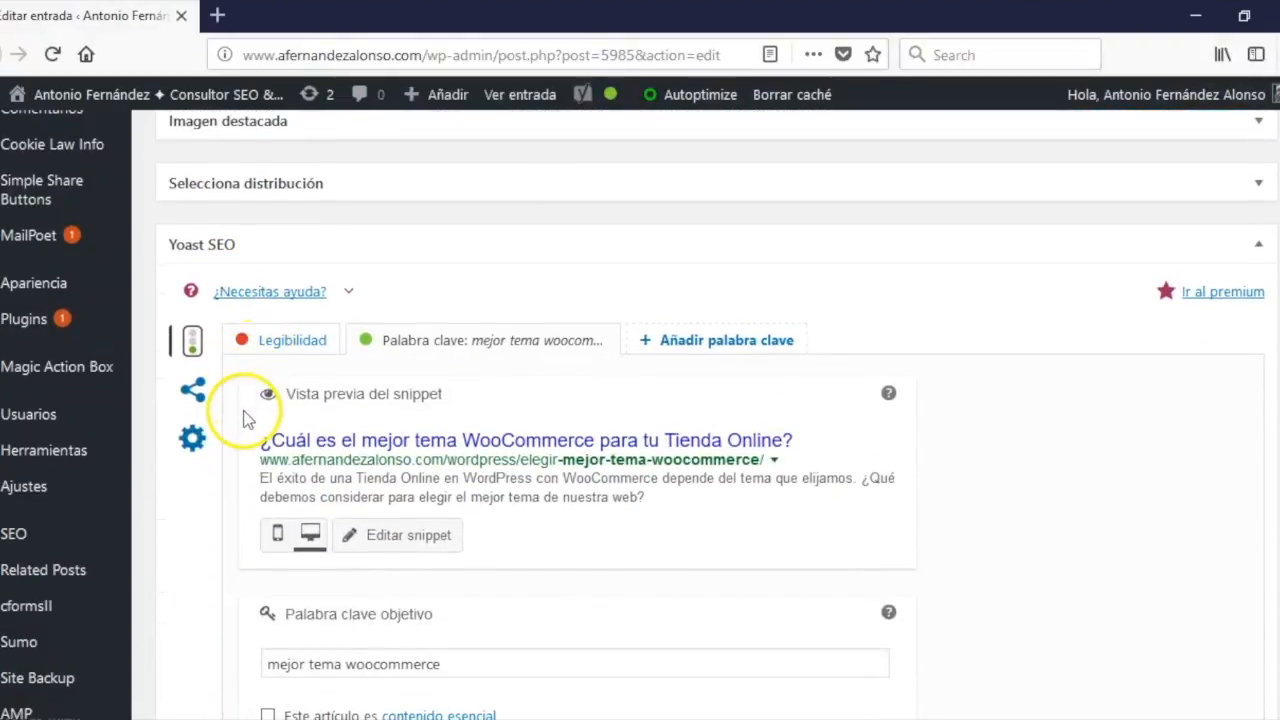
scroll(540, 460, down, 1)
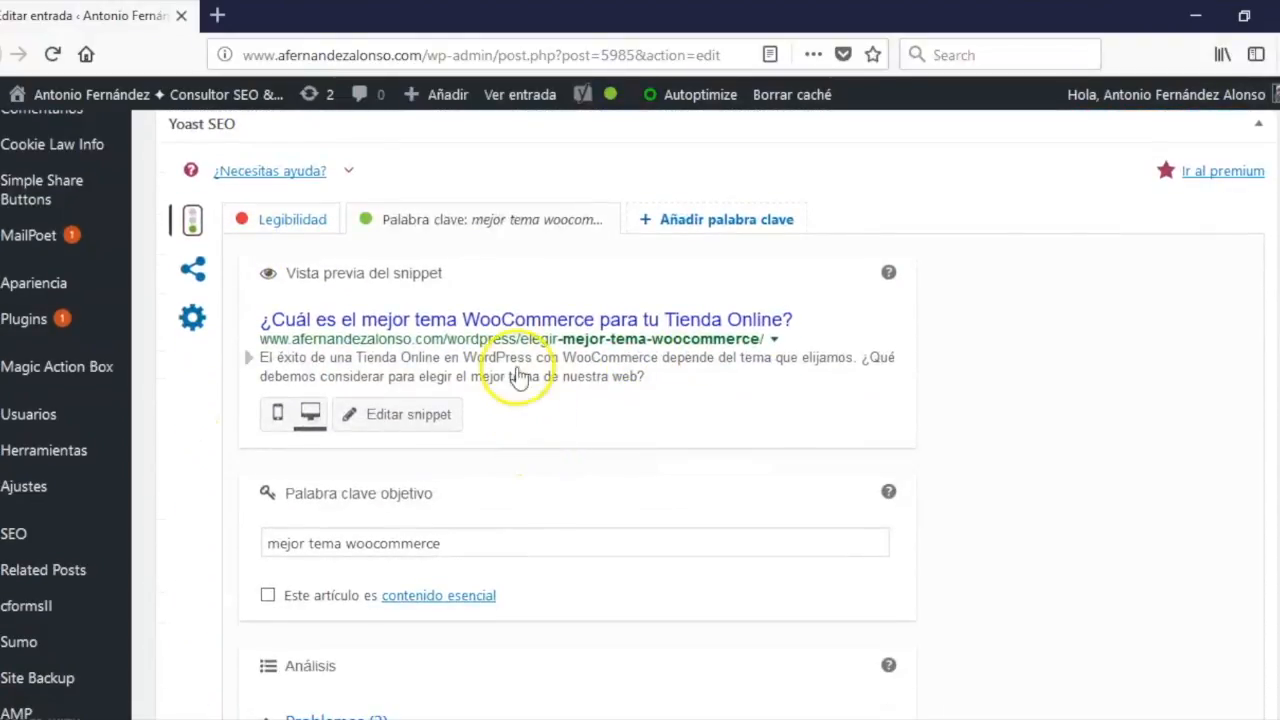
scroll(506, 395, down, 1)
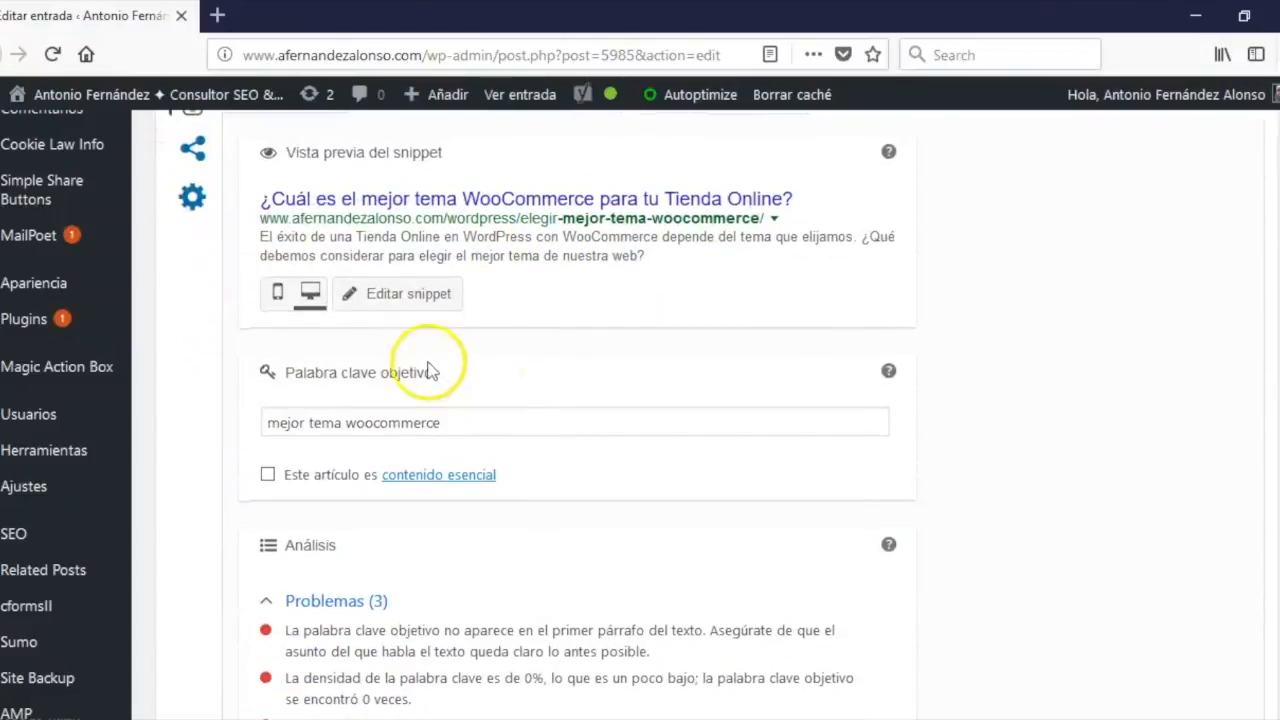
- Open the Yoast snippet editor for the post and examine its slug alongside the SEO title and meta description
click(422, 308)
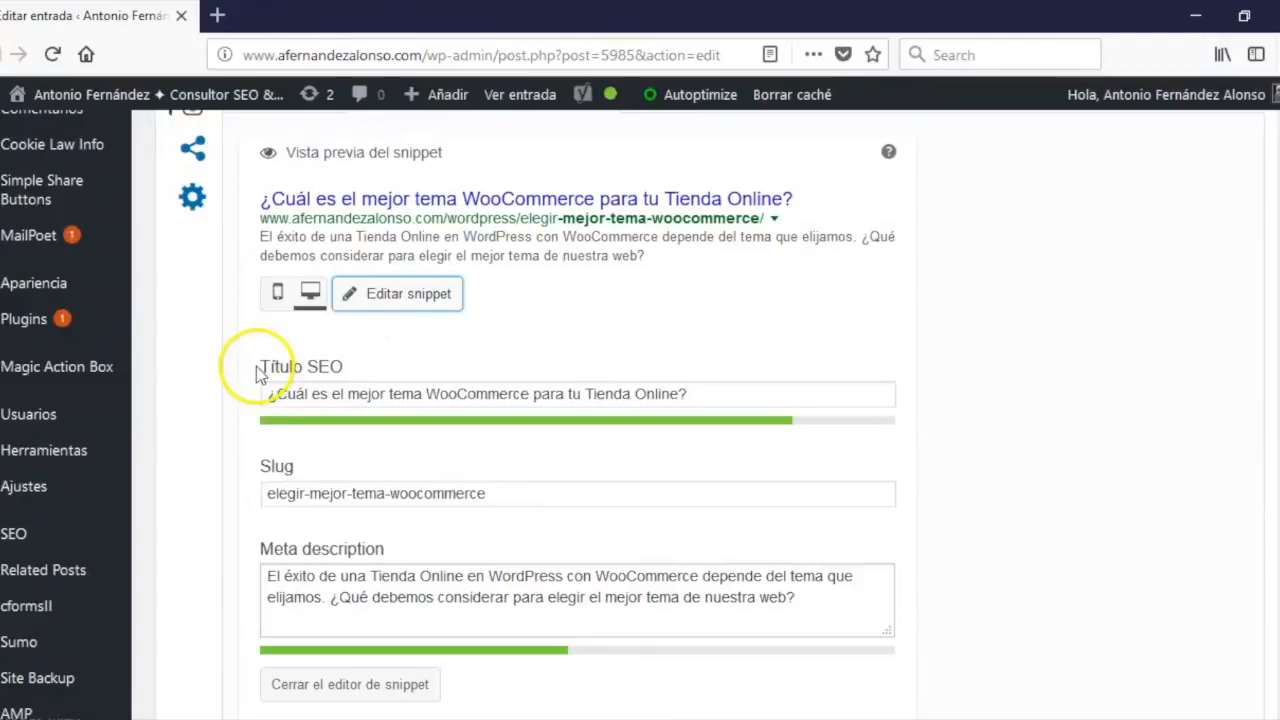
click(463, 493)
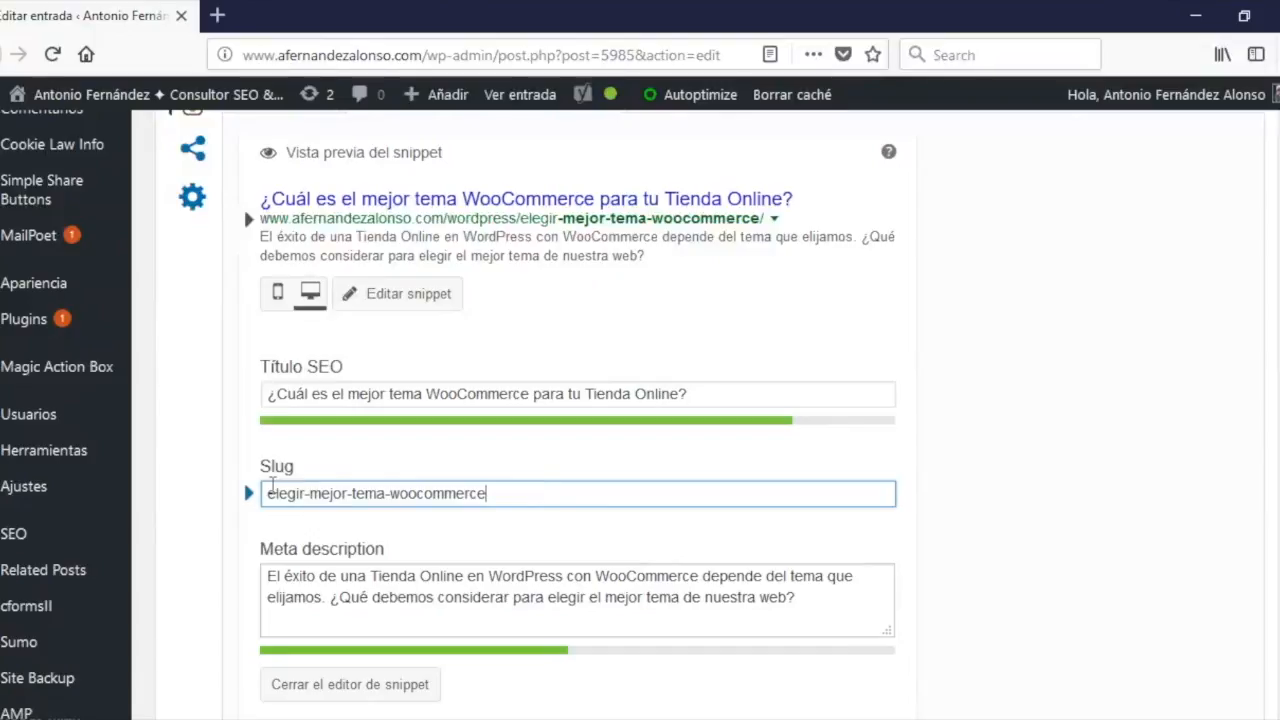
drag(514, 491, 277, 498)
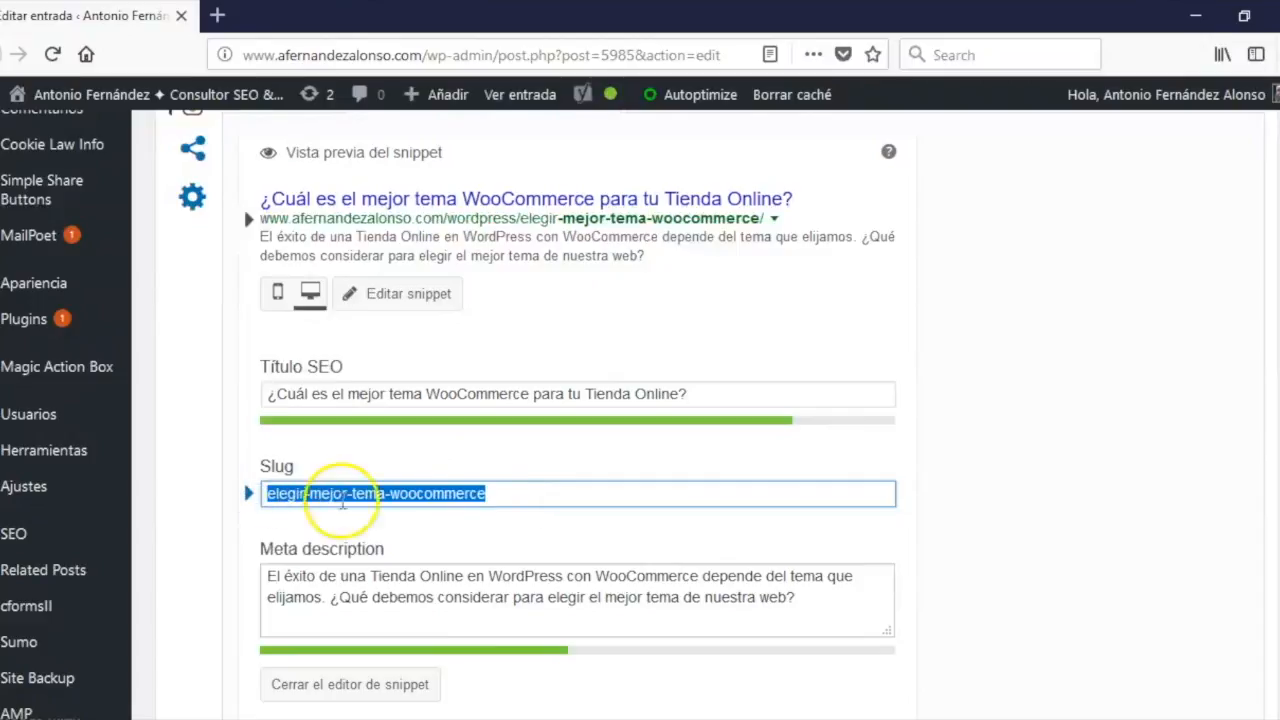
click(524, 488)
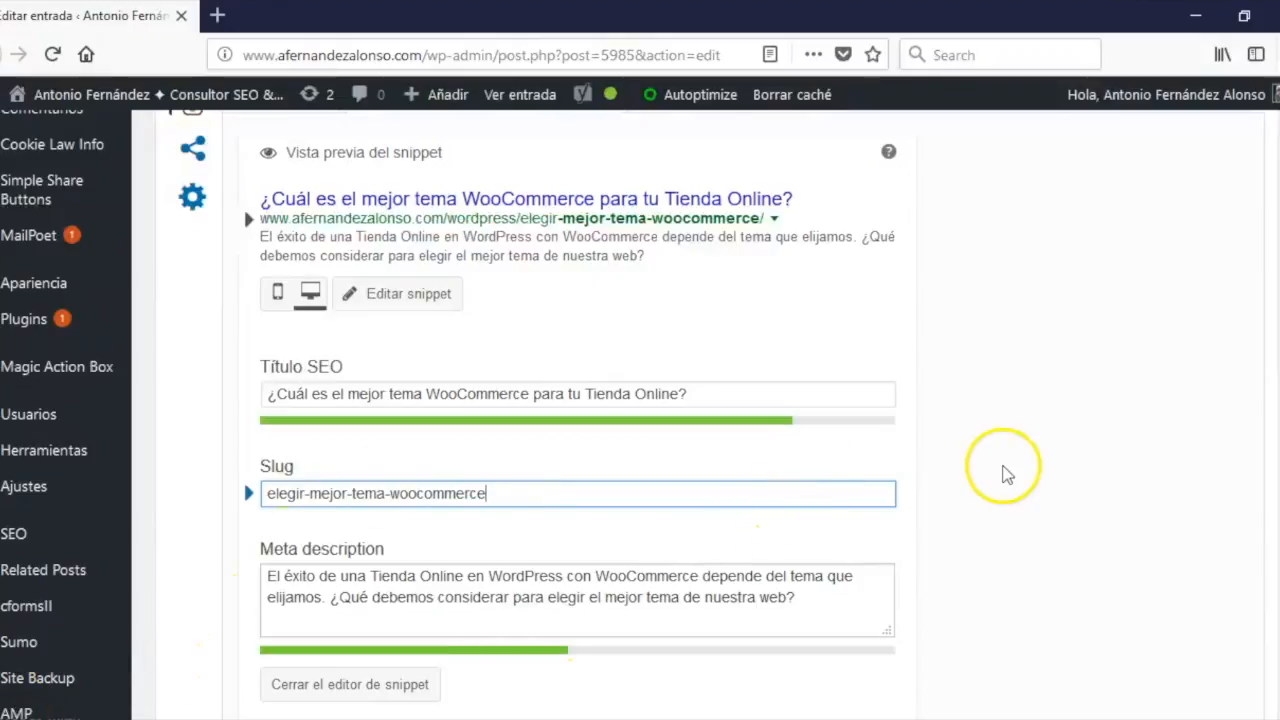
click(1035, 466)
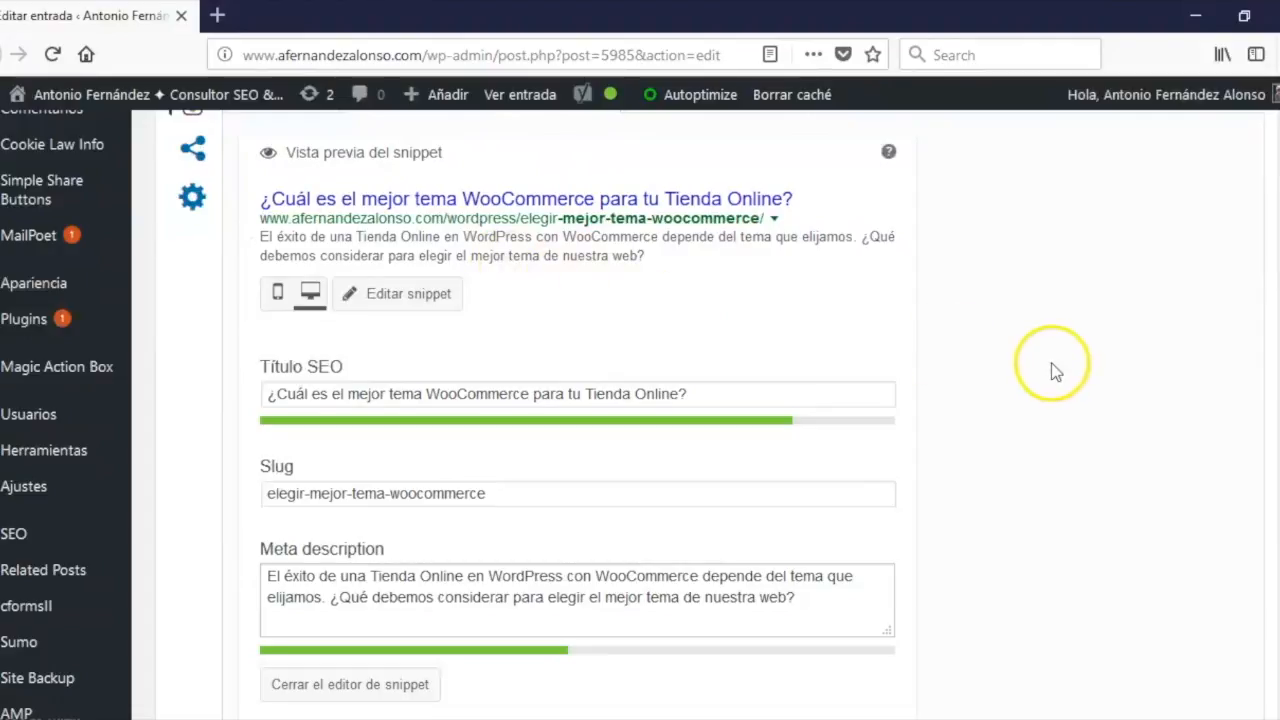
- Examine the post's focus keyword (Palabra clave objetivo) to compare it with the slug
scroll(1051, 366, down, 3)
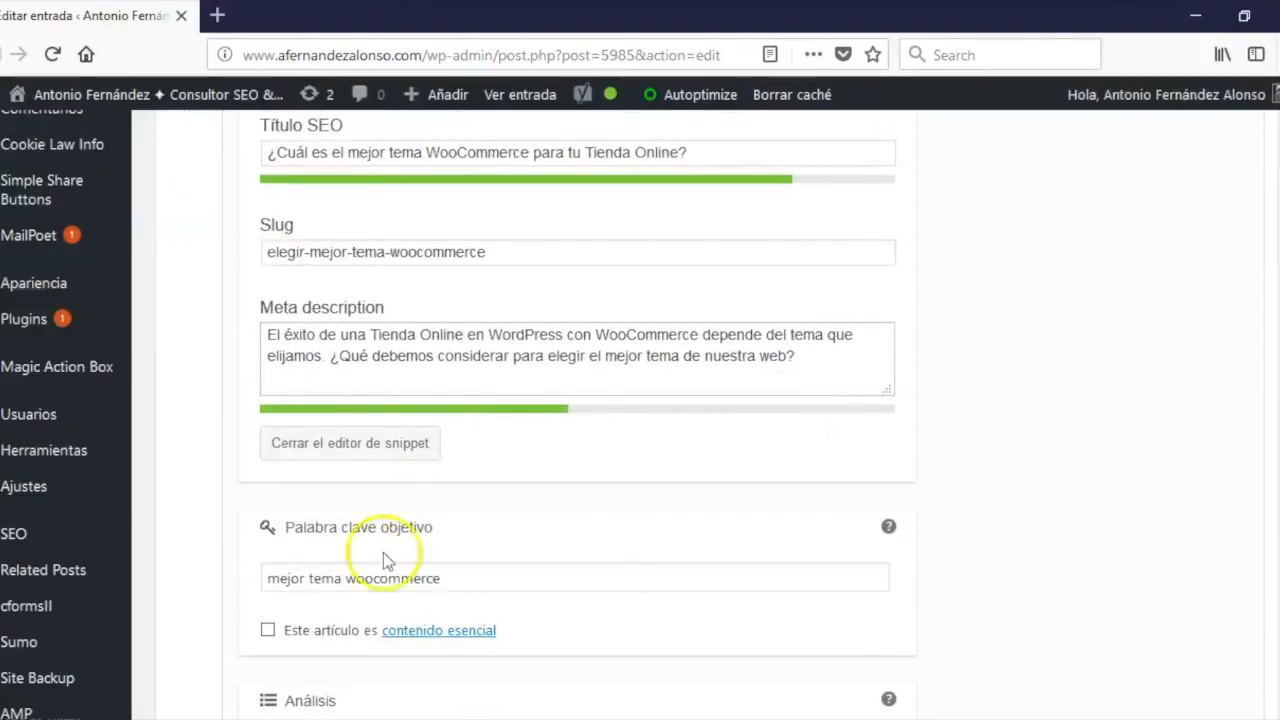
drag(471, 580, 206, 574)
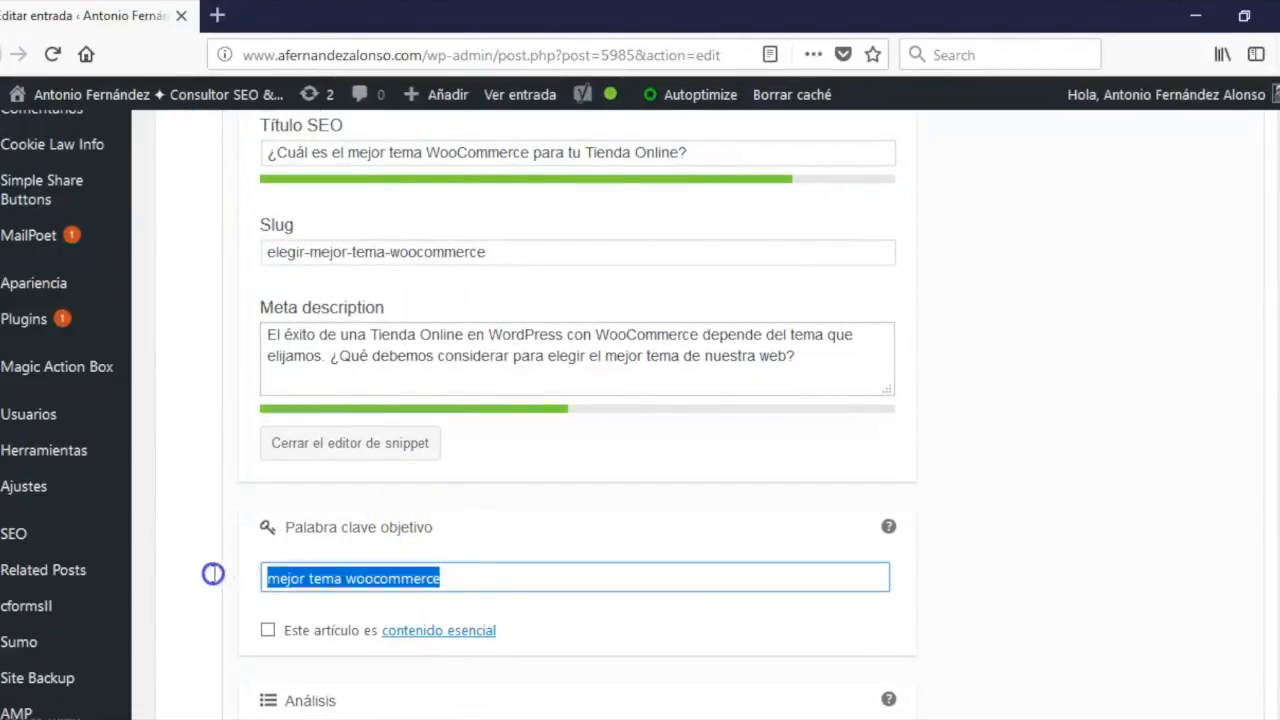
click(500, 575)
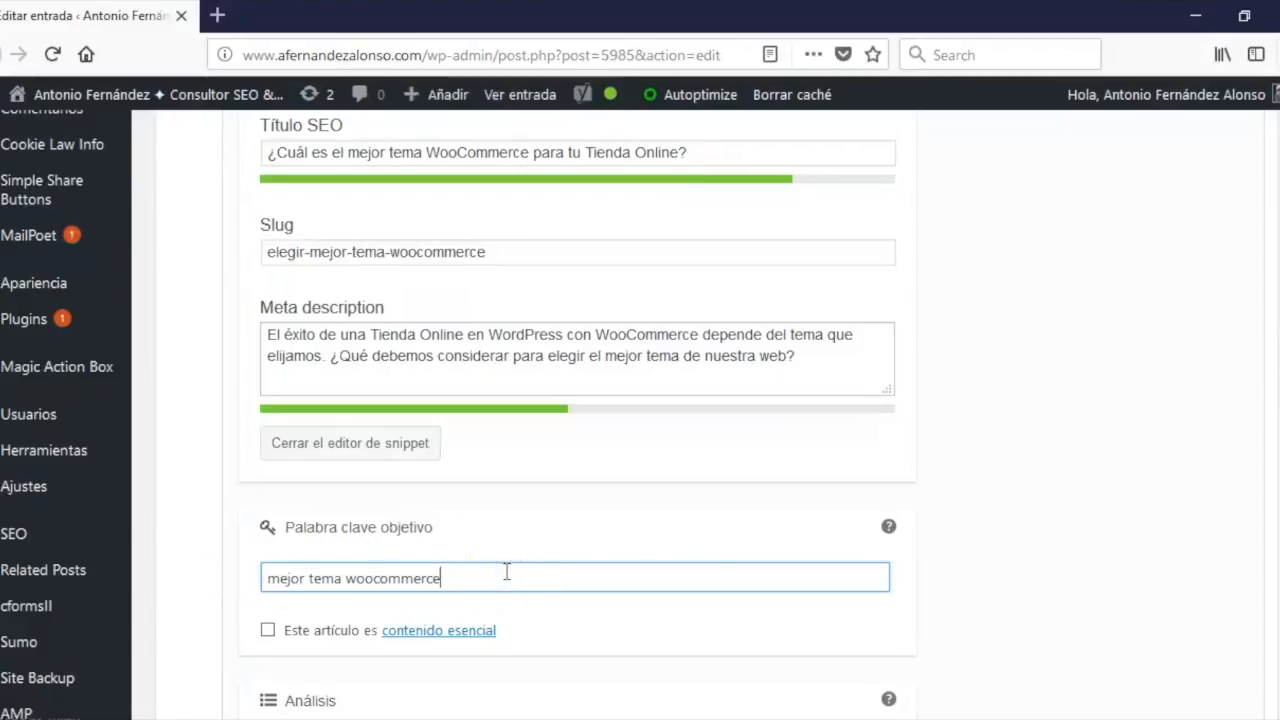
- Return to the installed plugins and open the settings of Easy Table of Contents
scroll(1022, 522, up, 2)
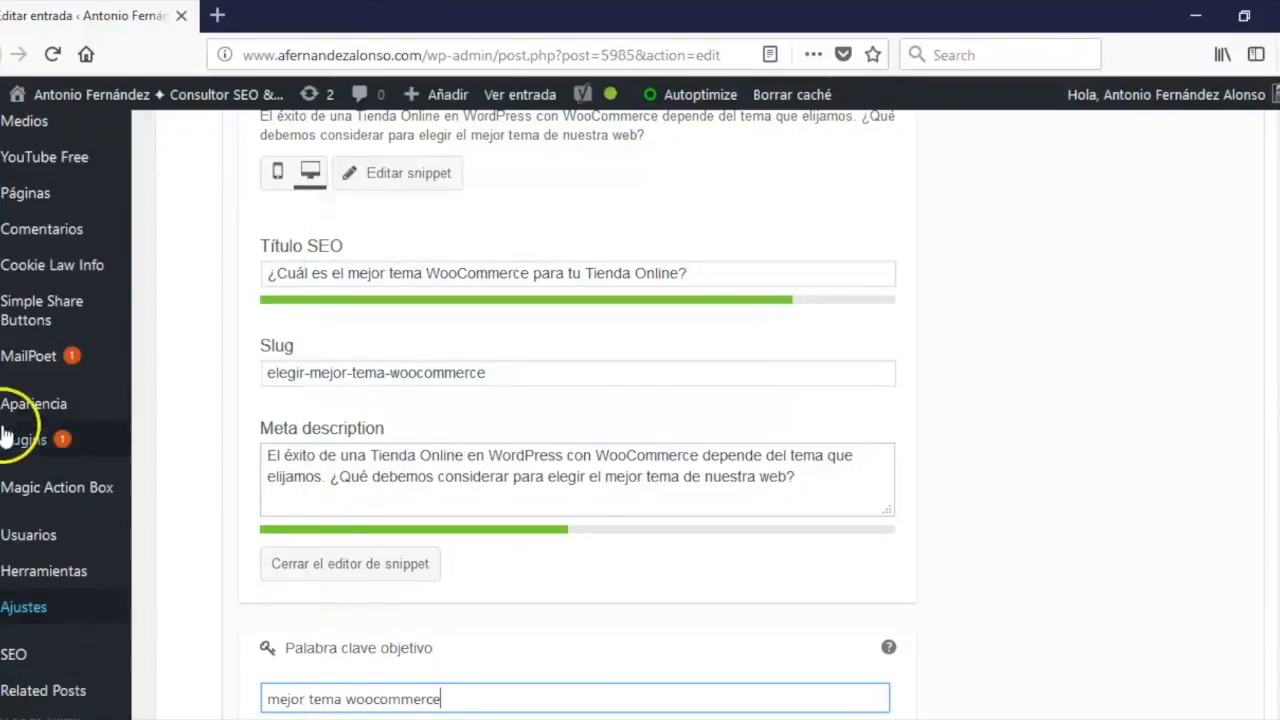
scroll(82, 305, up, 2)
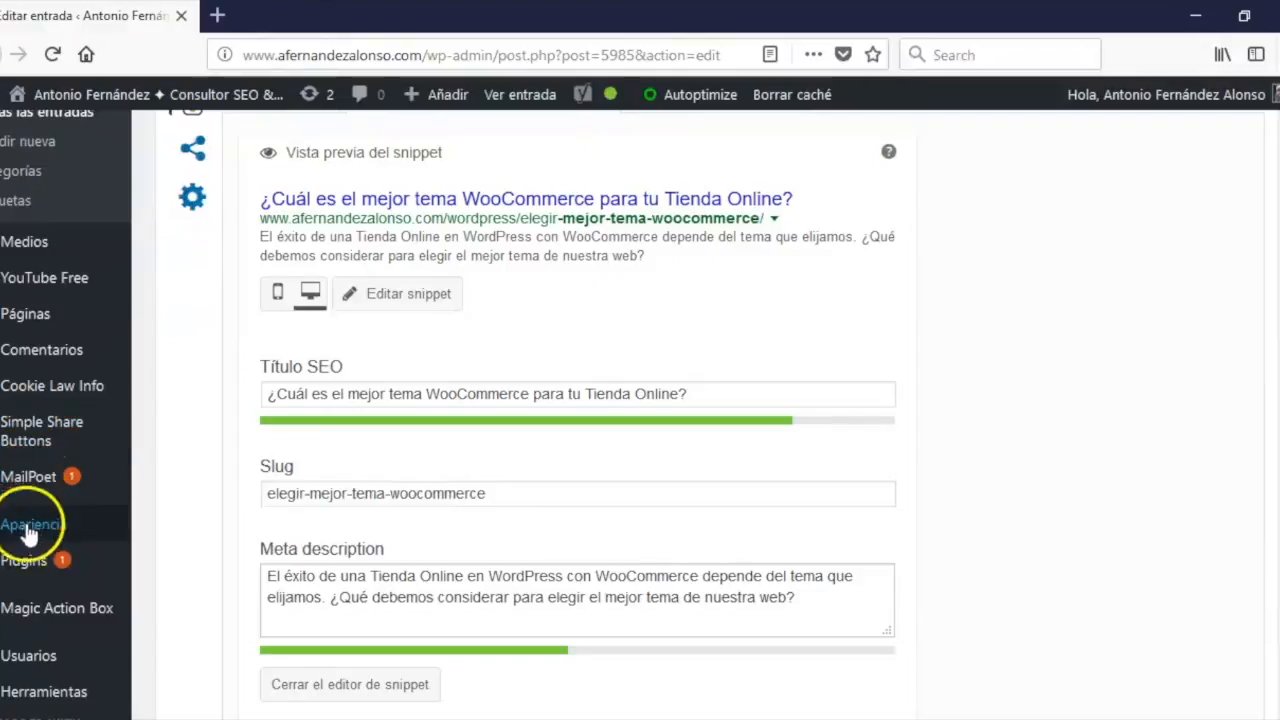
click(22, 566)
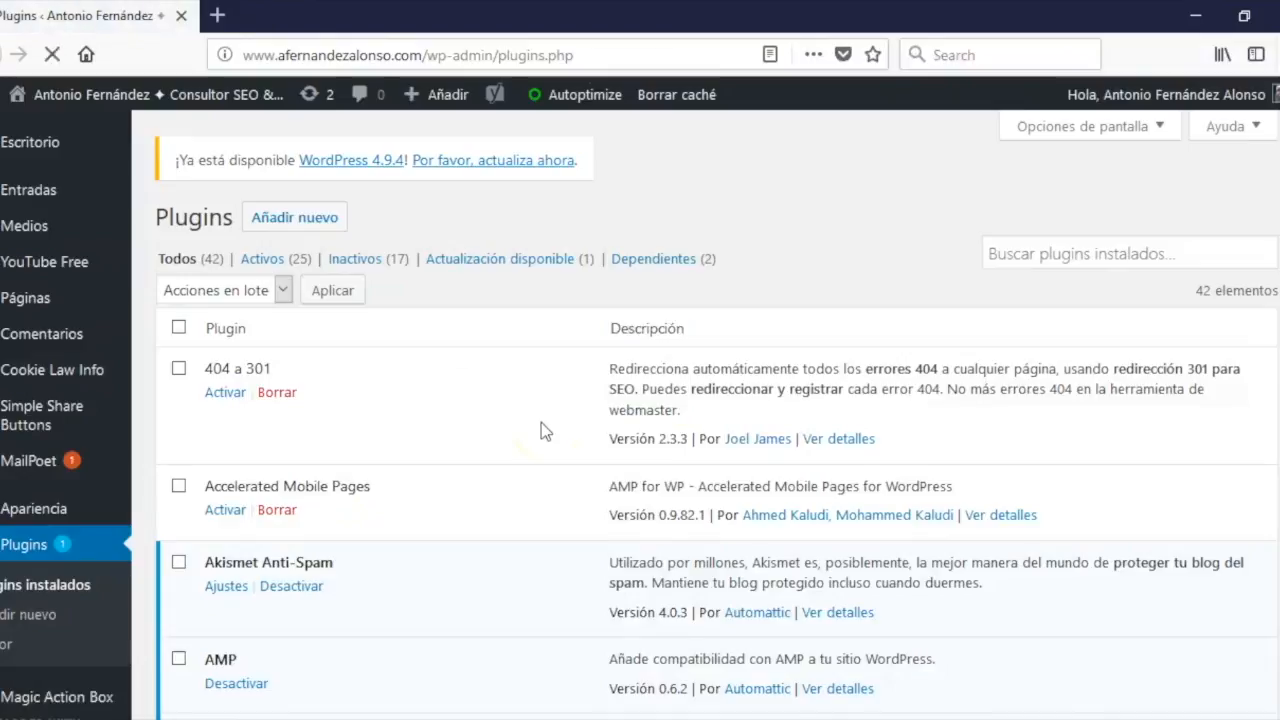
scroll(541, 422, down, 3)
scroll(509, 440, down, 10)
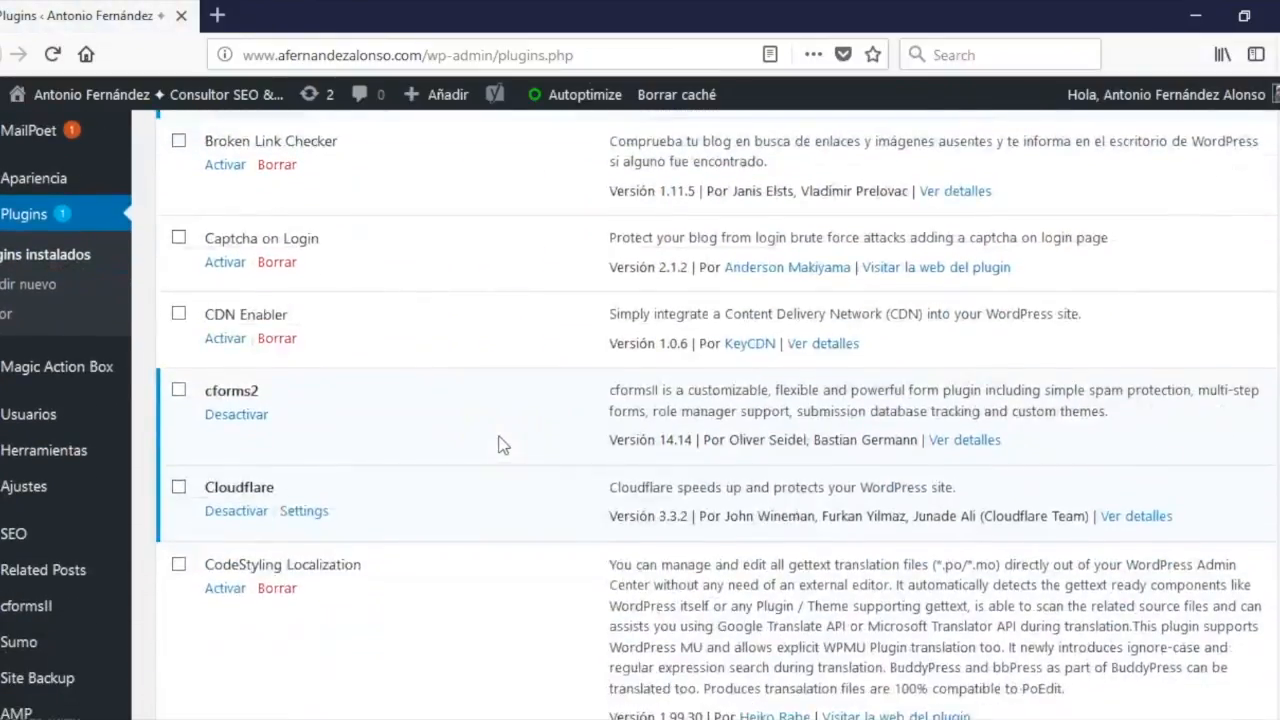
scroll(503, 446, down, 5)
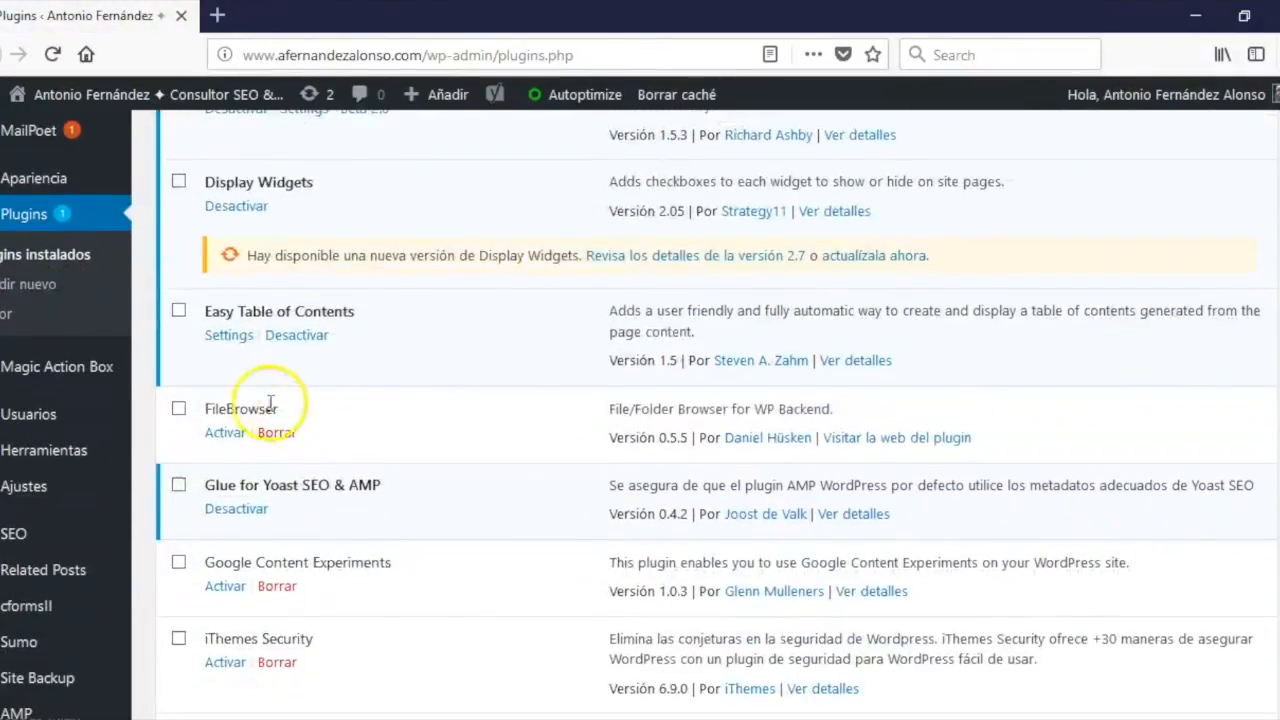
click(220, 338)
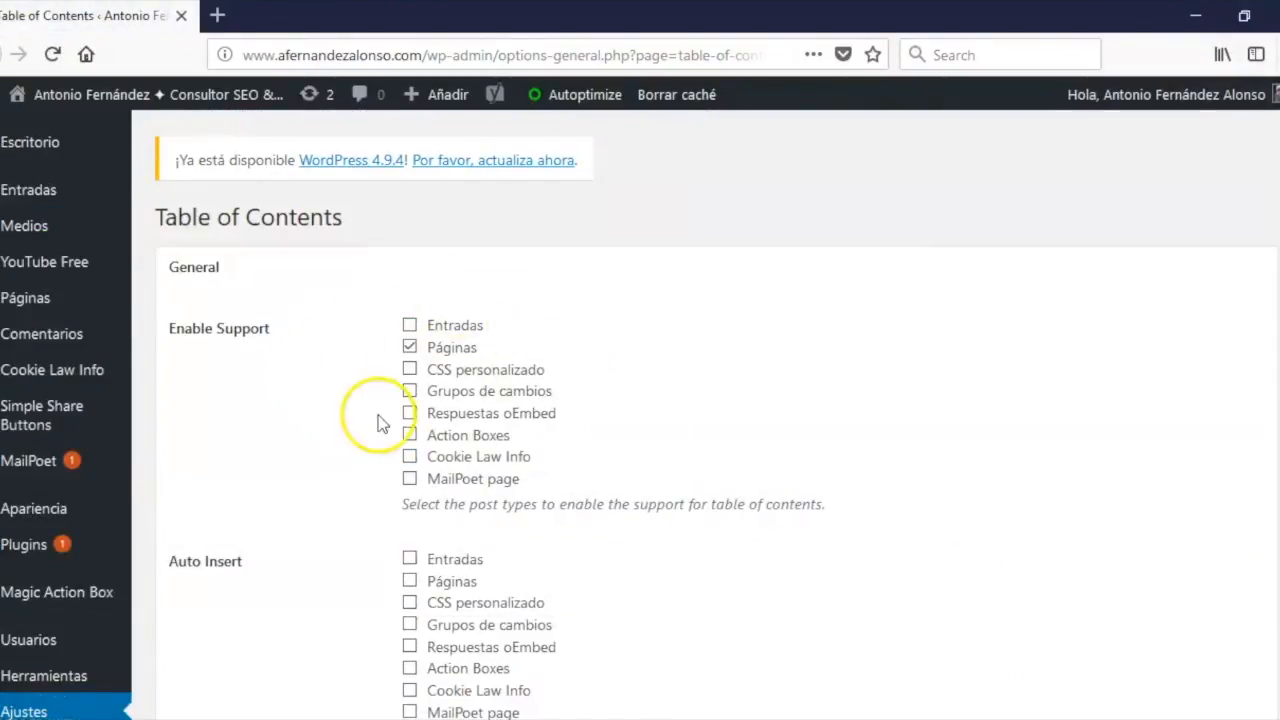
- Enable table of contents support for both Entradas and Páginas
click(410, 348)
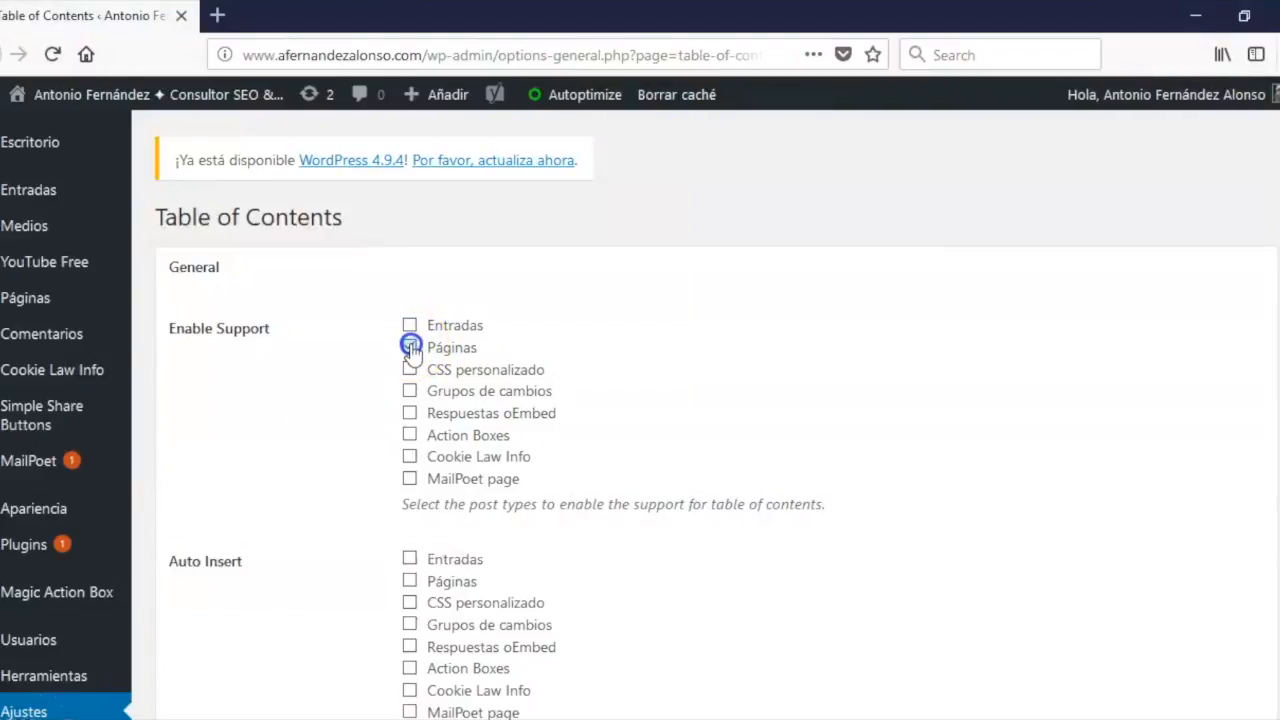
click(410, 326)
click(410, 348)
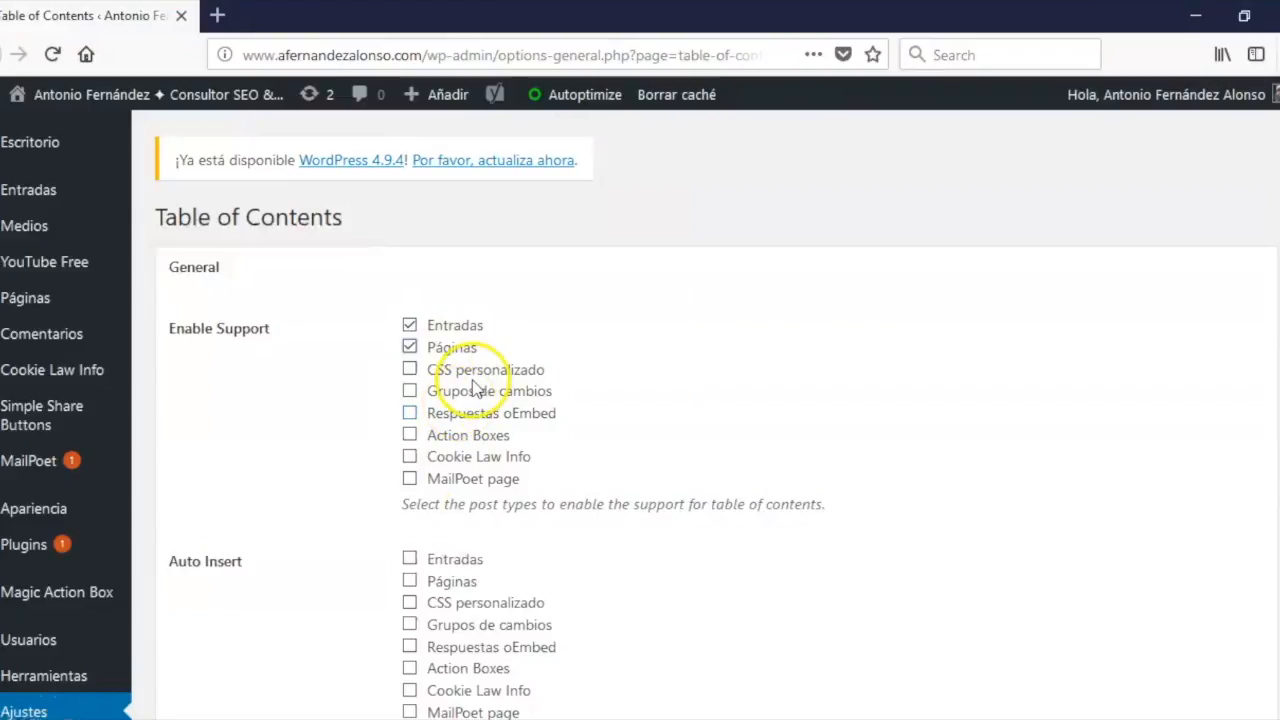
scroll(449, 350, down, 2)
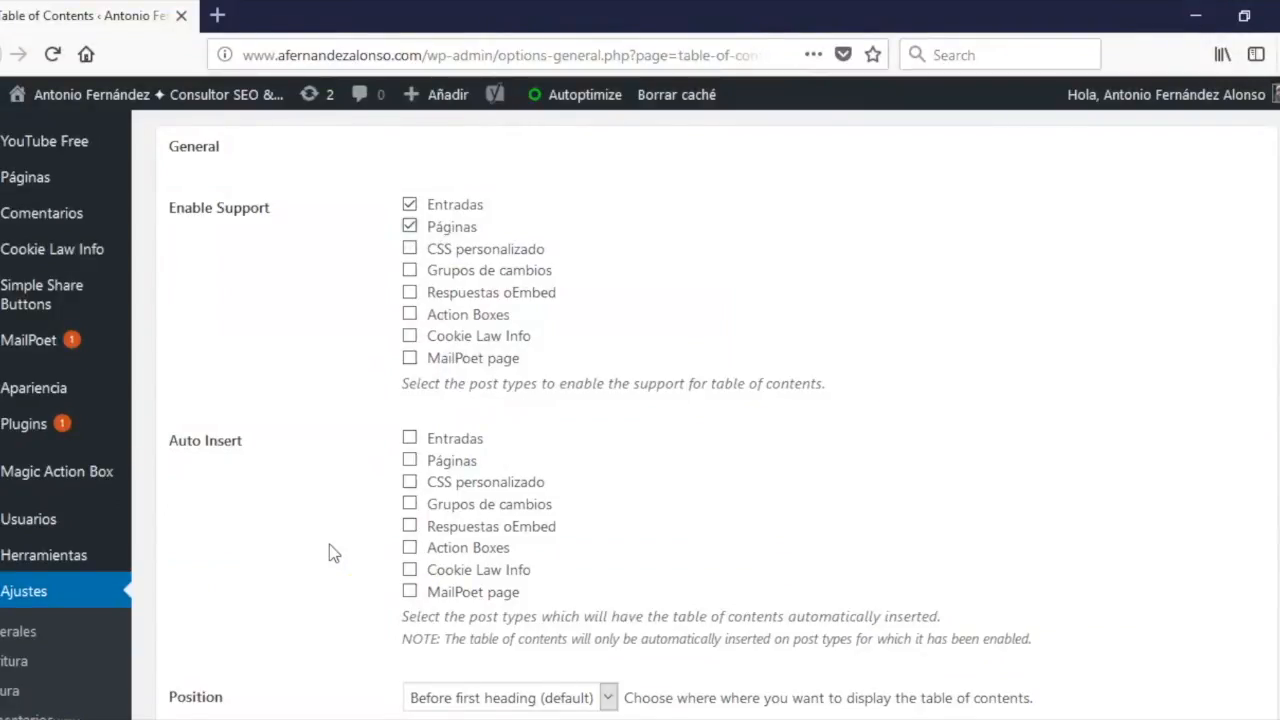
- Enable automatic insertion of the table of contents for Entradas and Páginas
click(411, 439)
click(409, 461)
scroll(344, 490, down, 3)
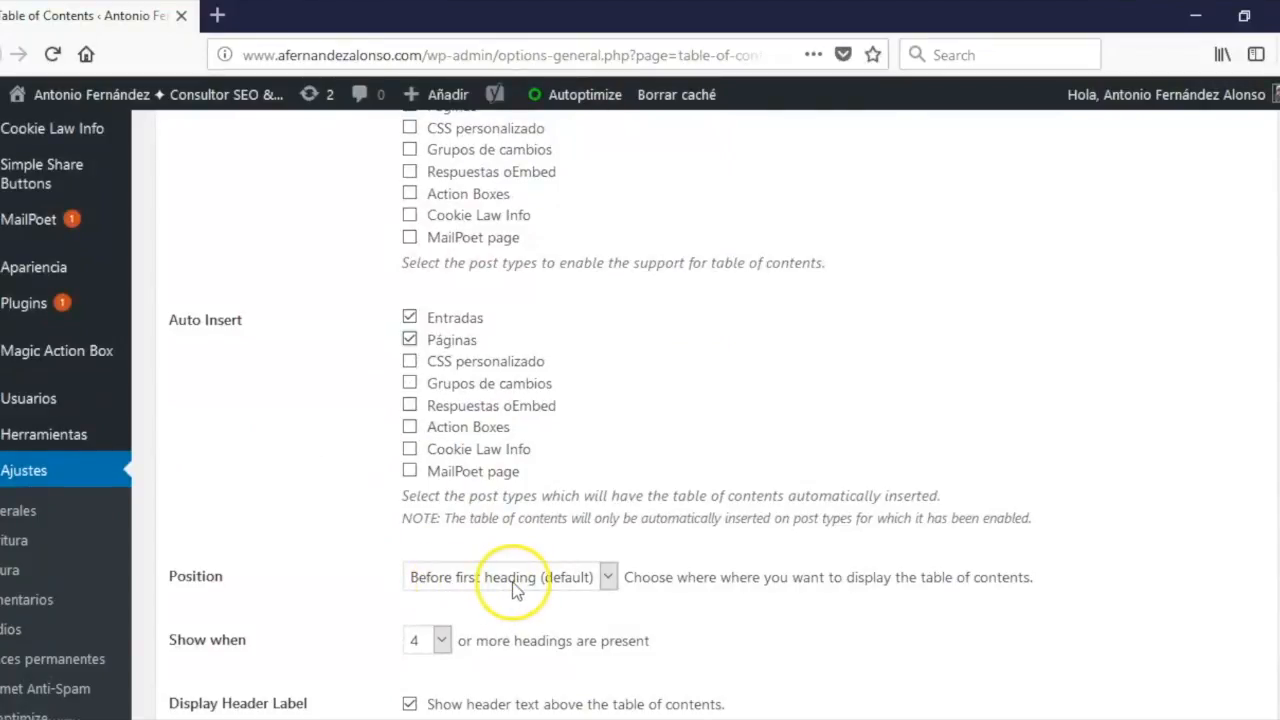
- Change the table's header label to "Tabla de Contenidos"
scroll(512, 590, down, 3)
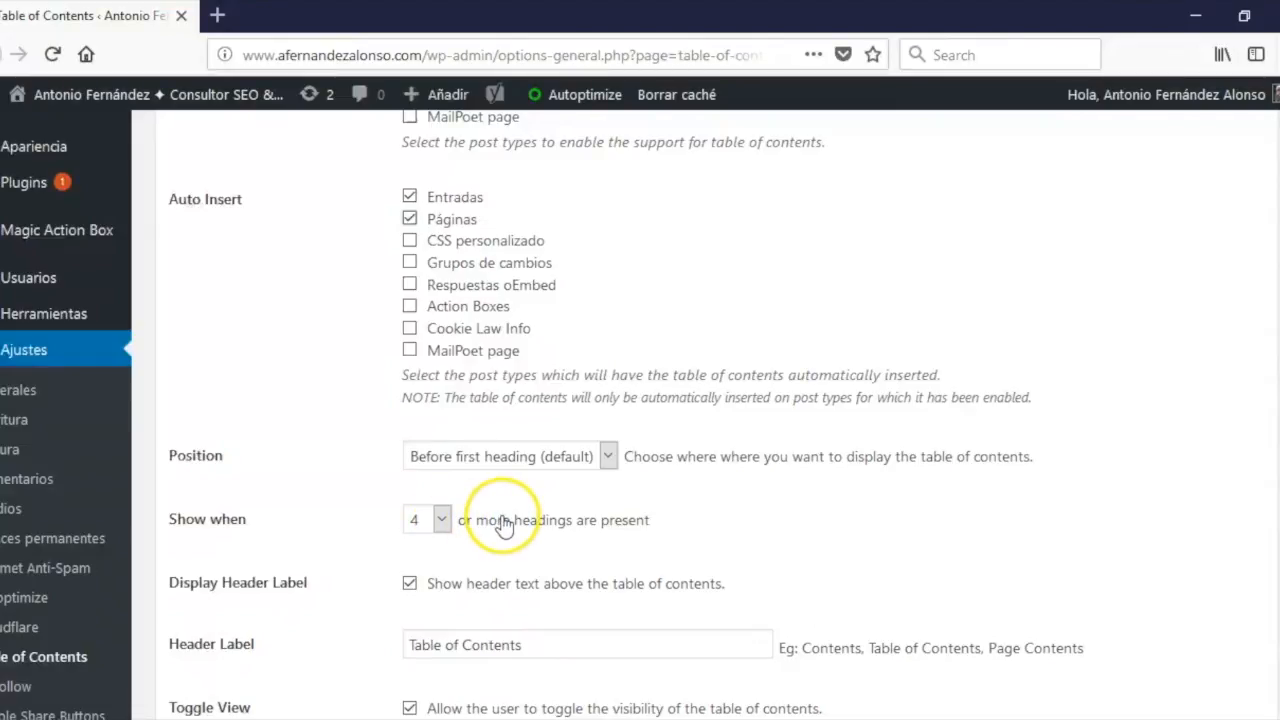
scroll(505, 527, down, 2)
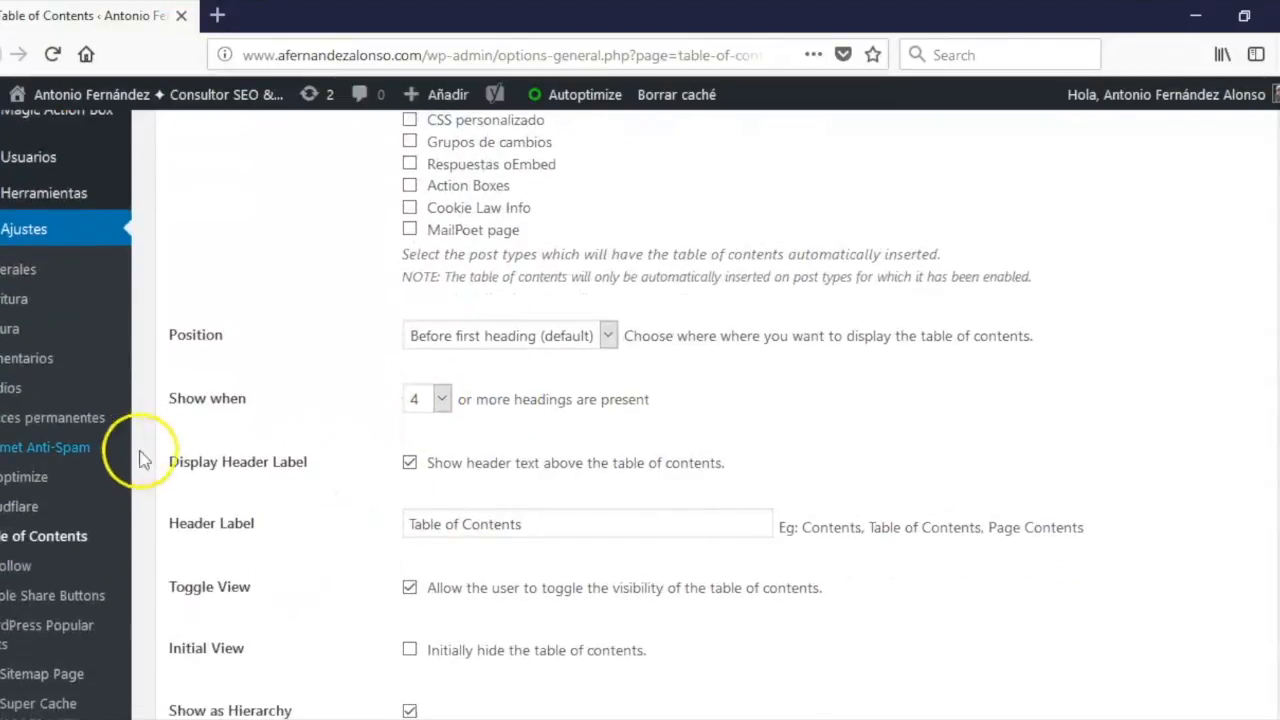
click(561, 527)
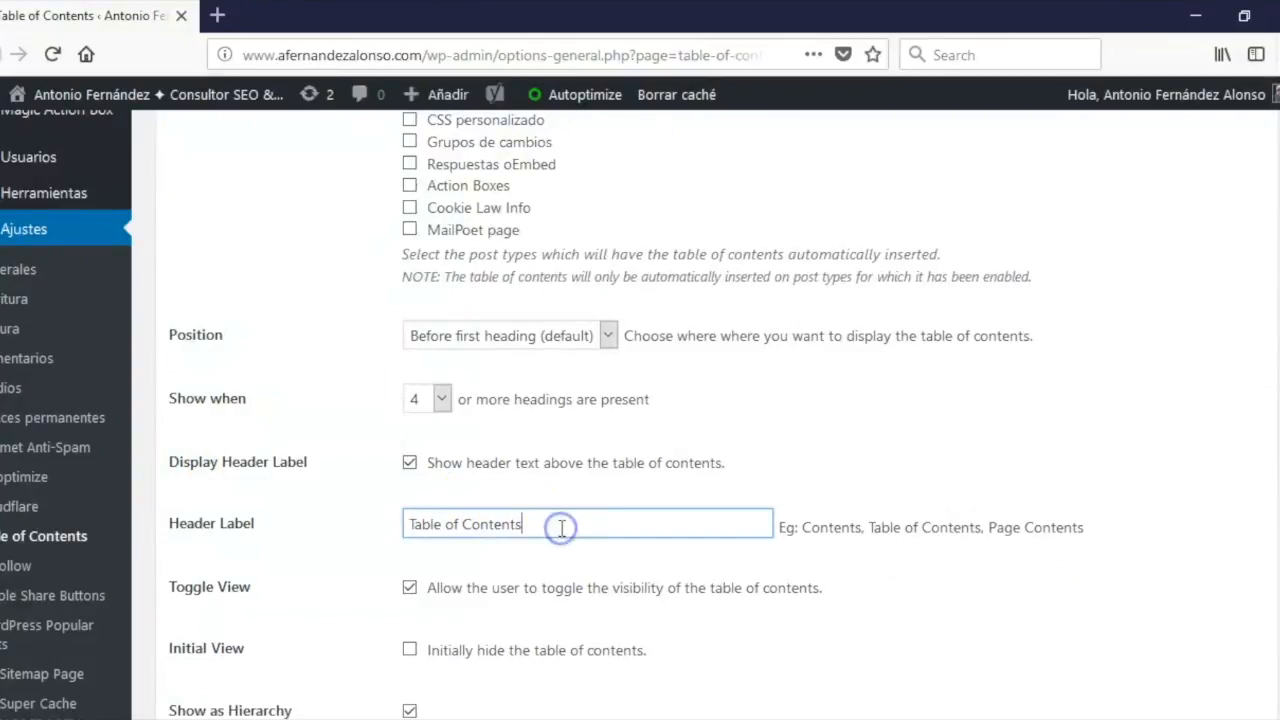
key(ctrl+a)
text(Tabla de Co)
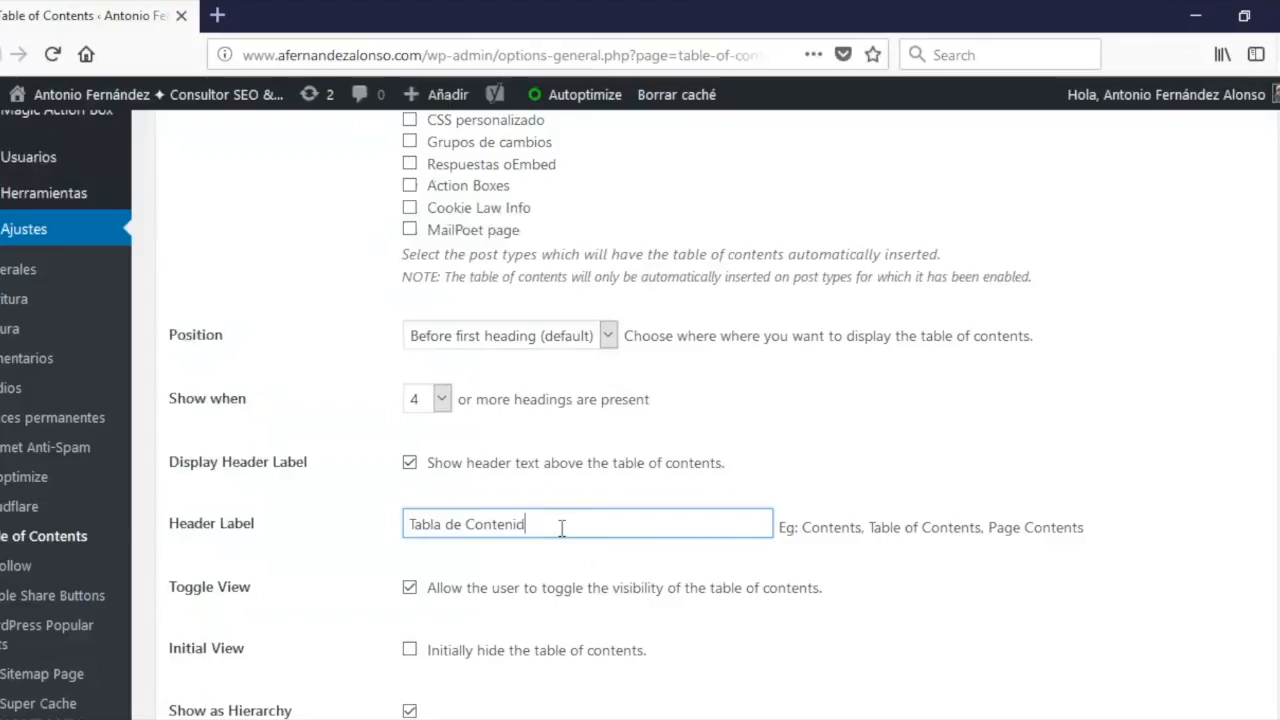
- Exclude Heading 4 (h4), Heading 5 (h5) and Heading 6 (h6) from the headings considered for the table of contents
scroll(561, 527, down, 2)
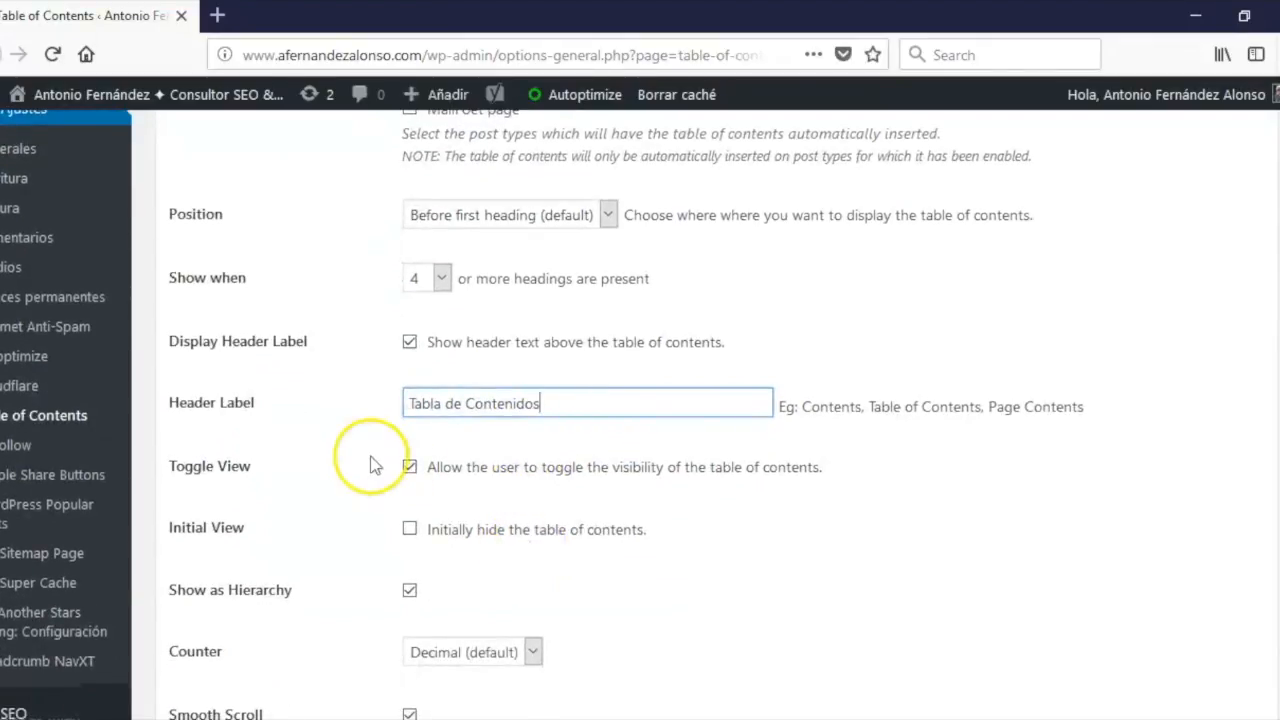
scroll(464, 500, down, 4)
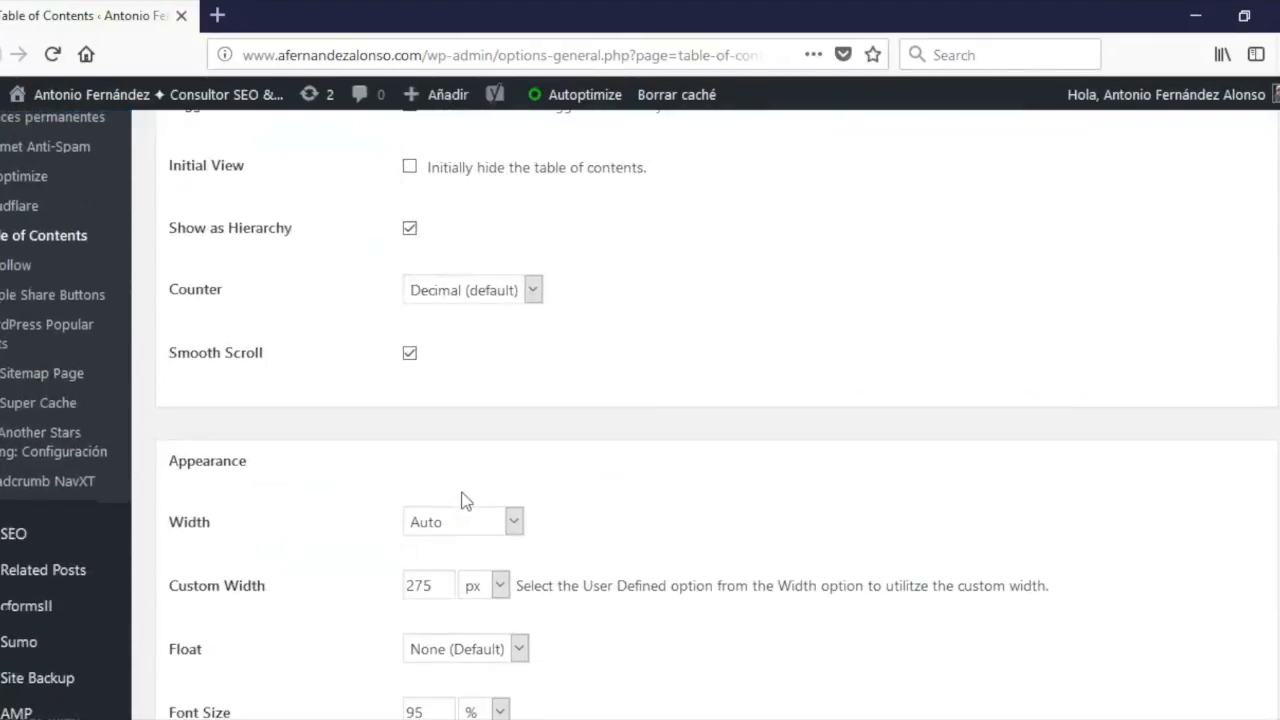
scroll(465, 500, down, 3)
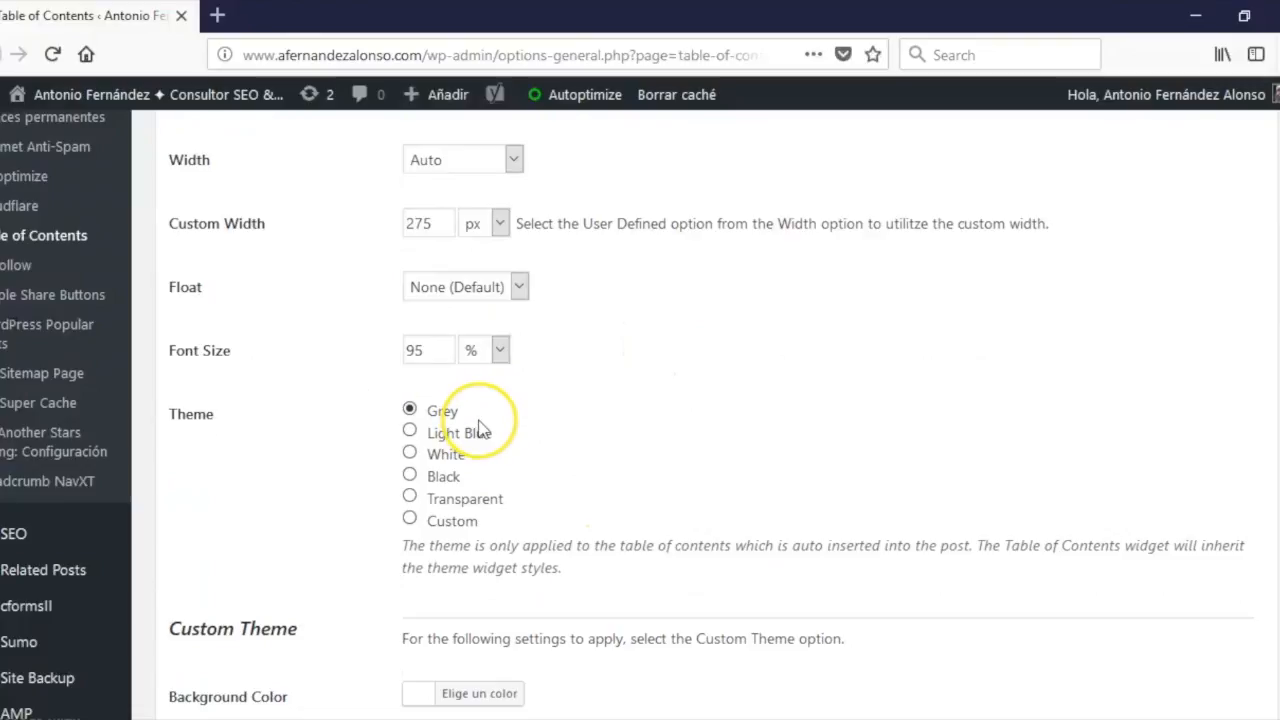
scroll(478, 428, down, 7)
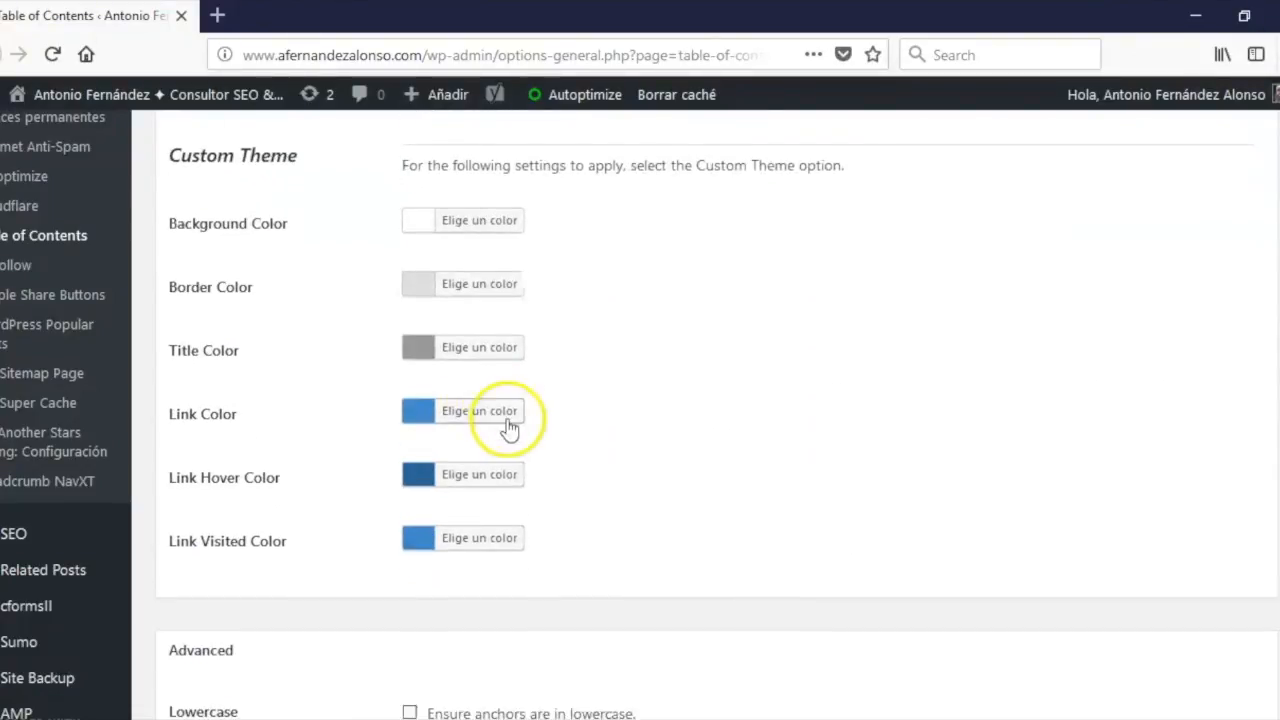
scroll(590, 437, down, 2)
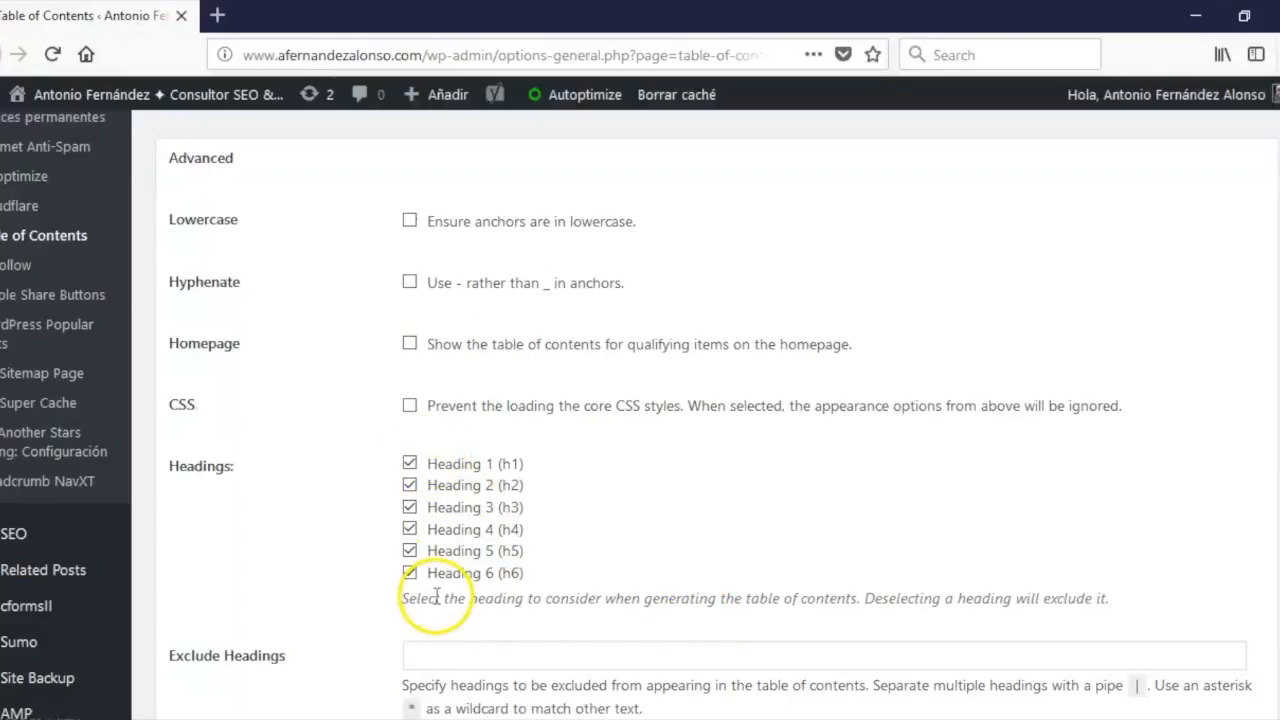
click(409, 573)
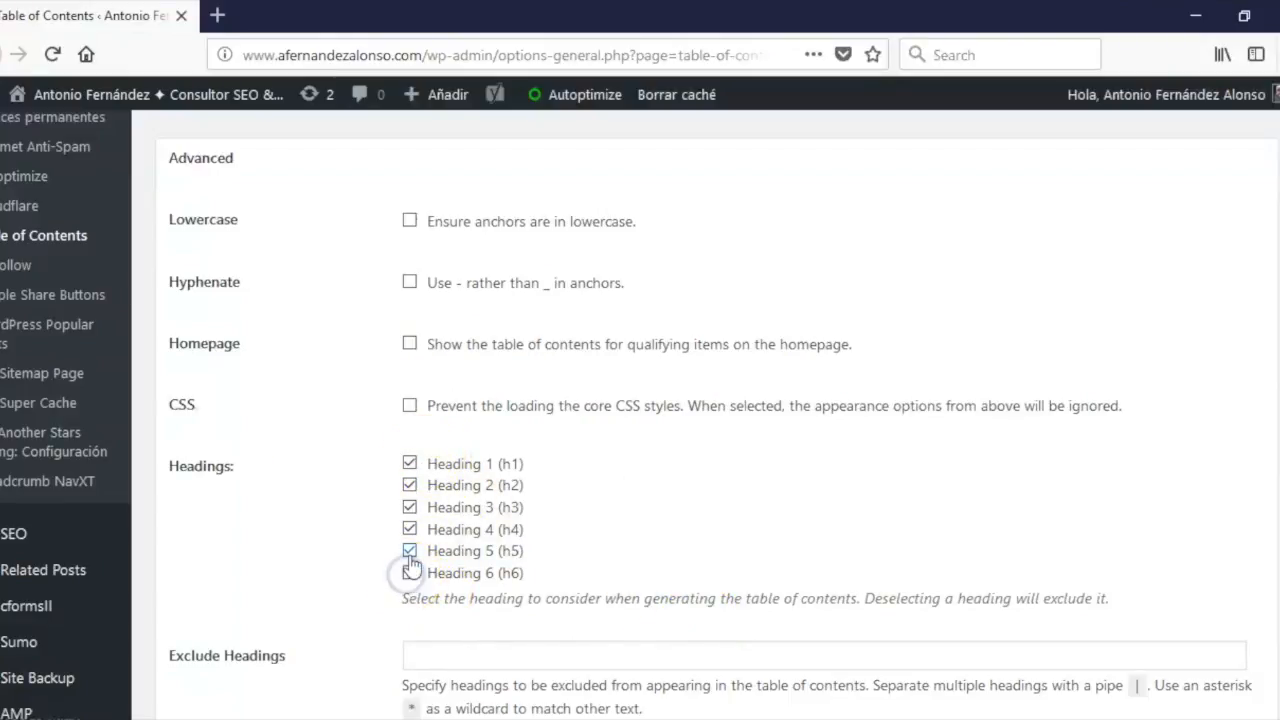
click(409, 551)
click(409, 529)
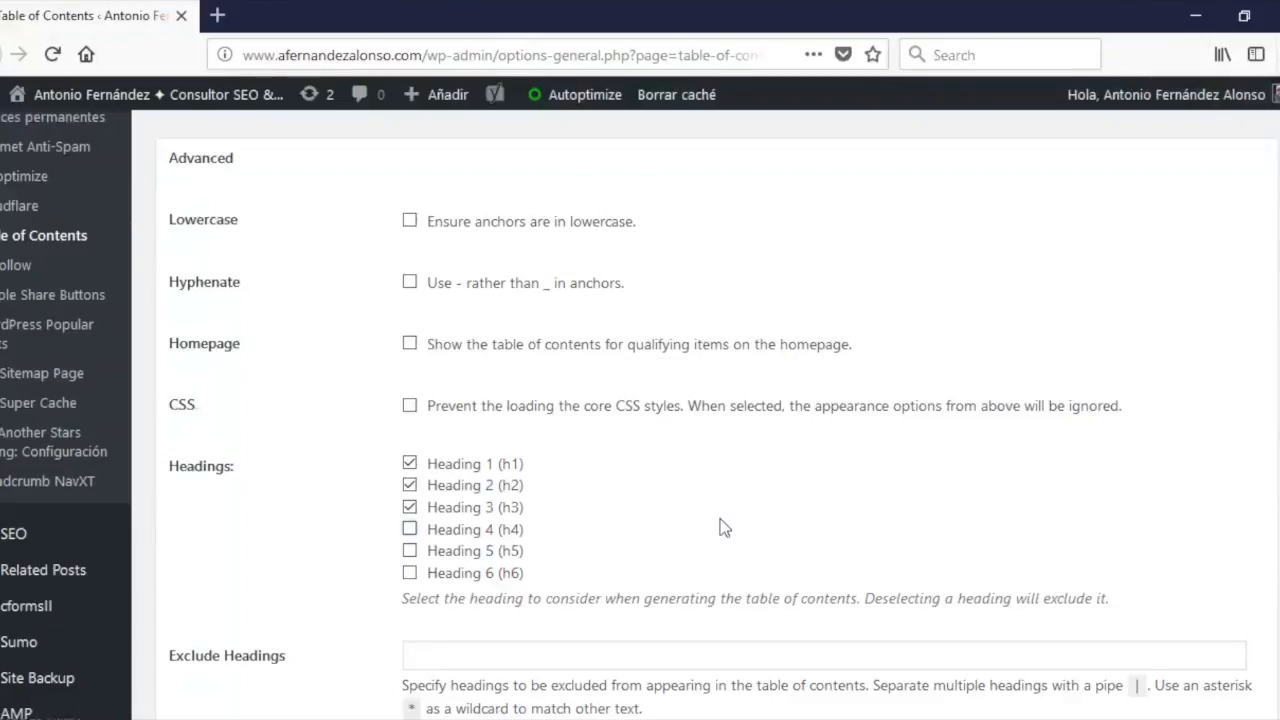
- Save the changes to the table of contents settings
scroll(690, 540, down, 2)
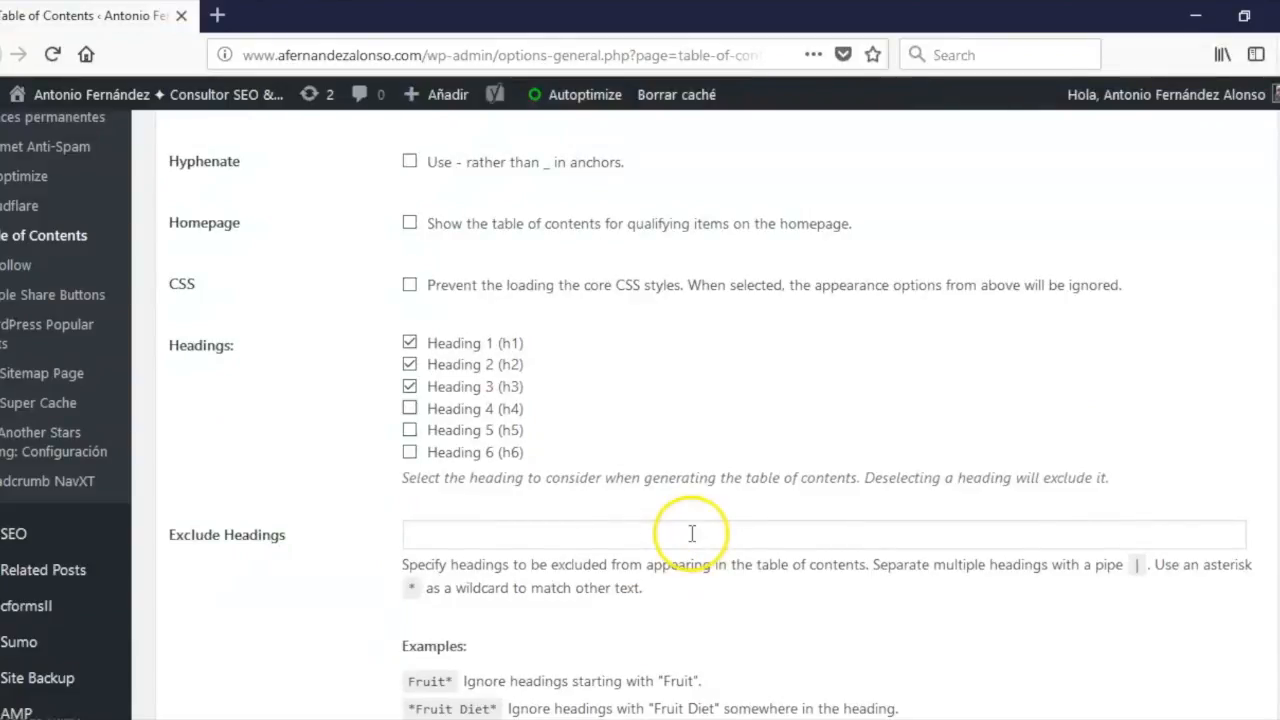
scroll(678, 535, down, 3)
scroll(571, 503, down, 3)
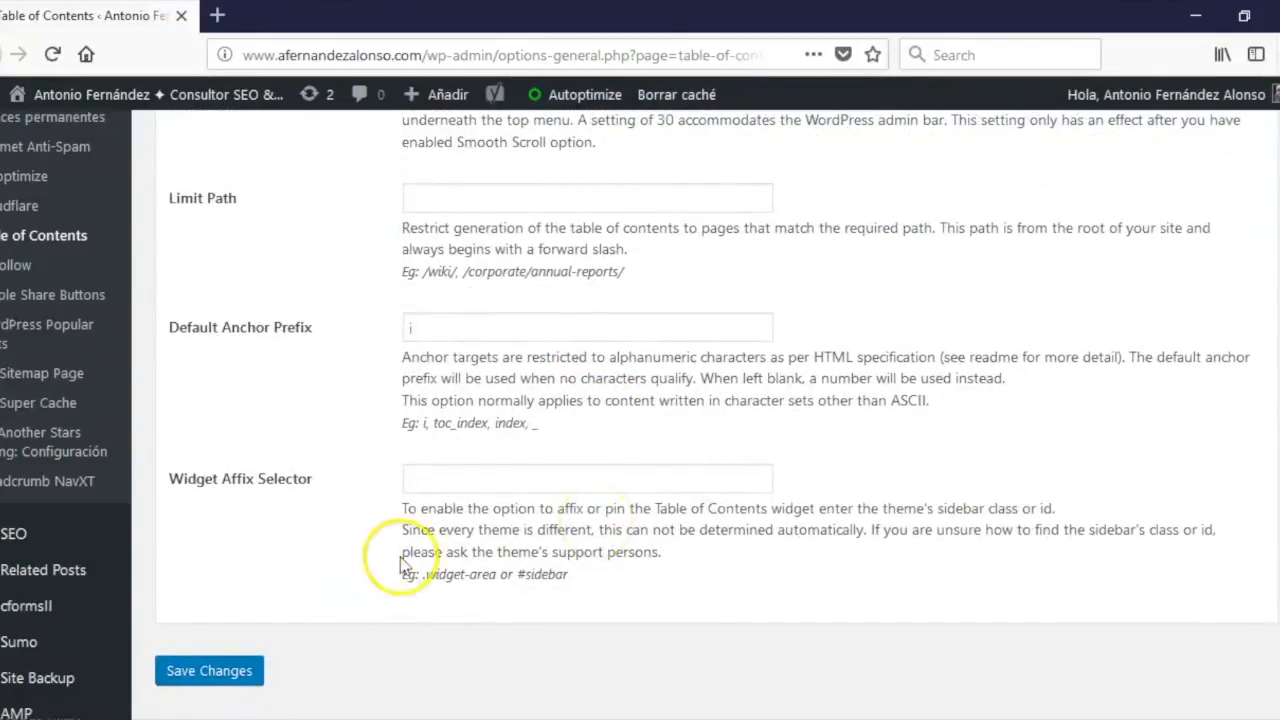
click(210, 680)
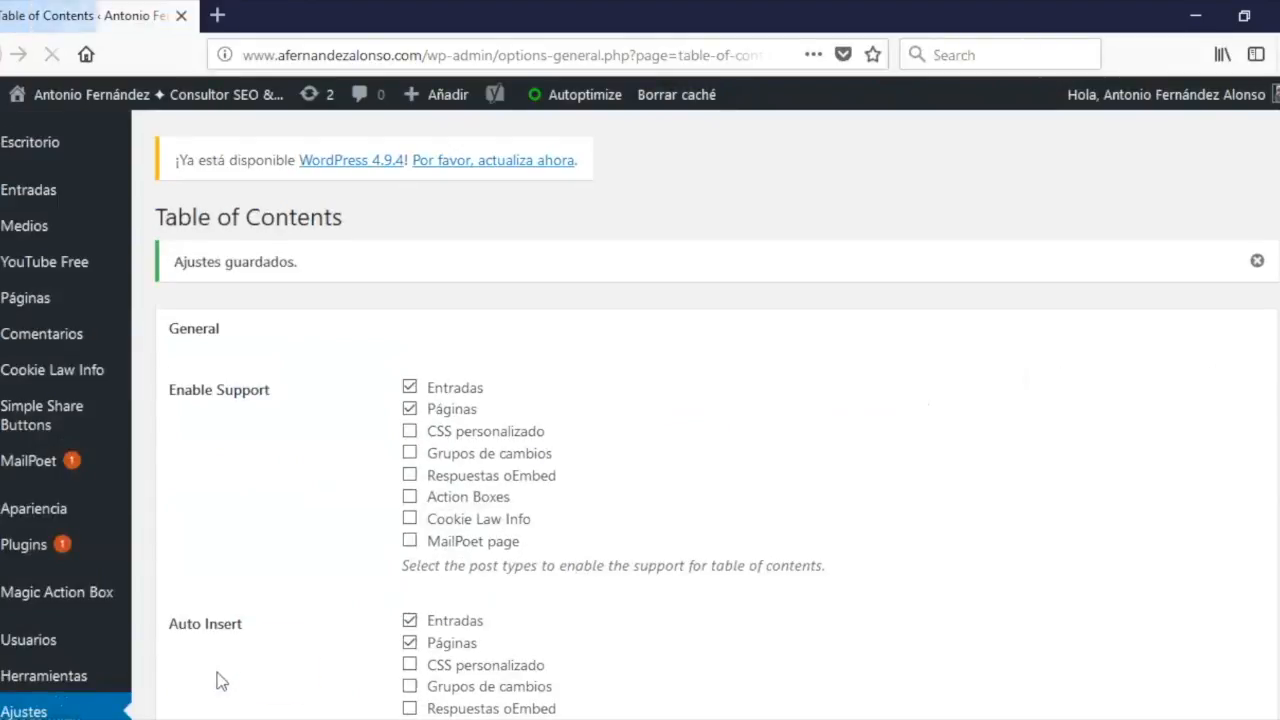
- Review the available positions for the table of contents and keep Before first heading (default)
click(357, 654)
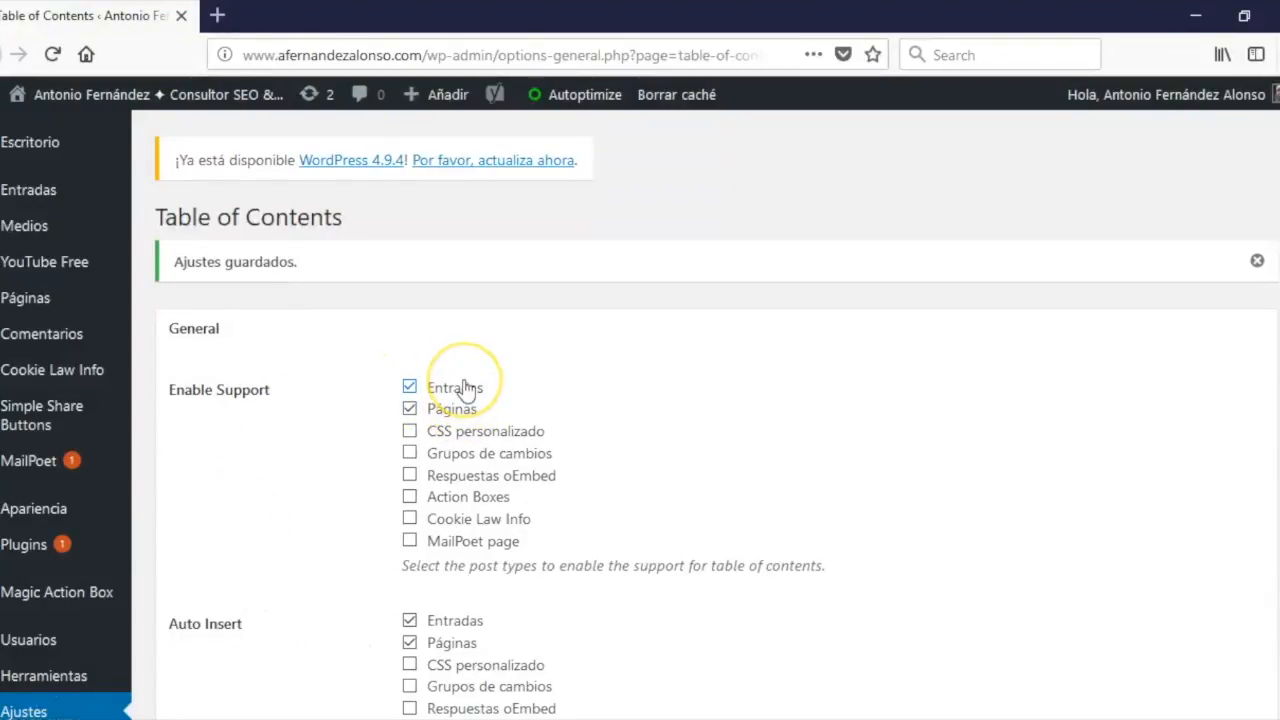
scroll(798, 511, down, 3)
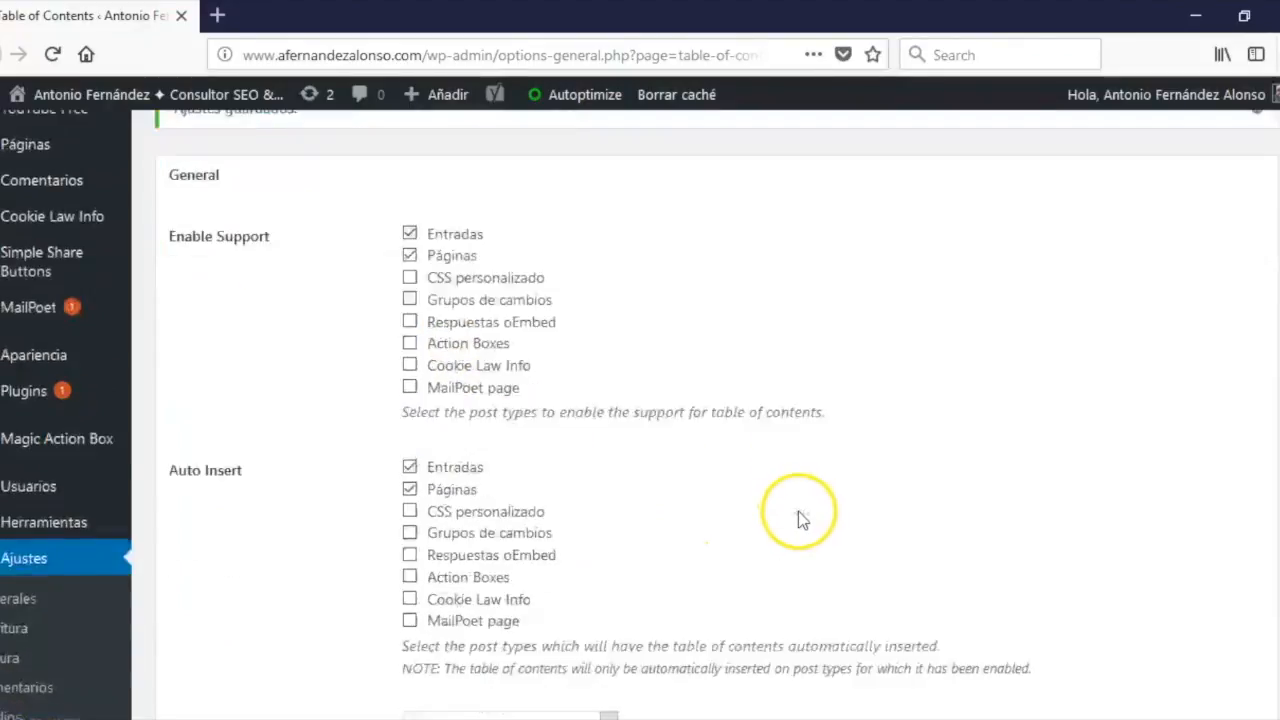
scroll(798, 515, down, 4)
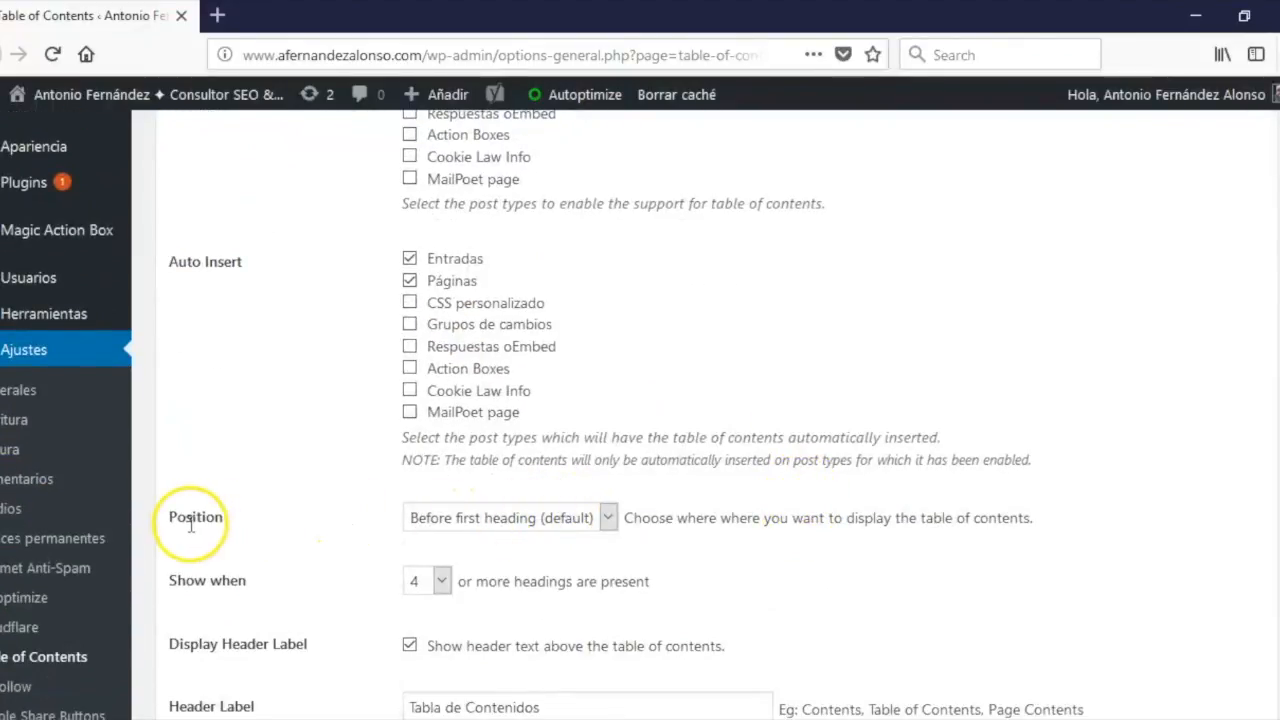
click(486, 531)
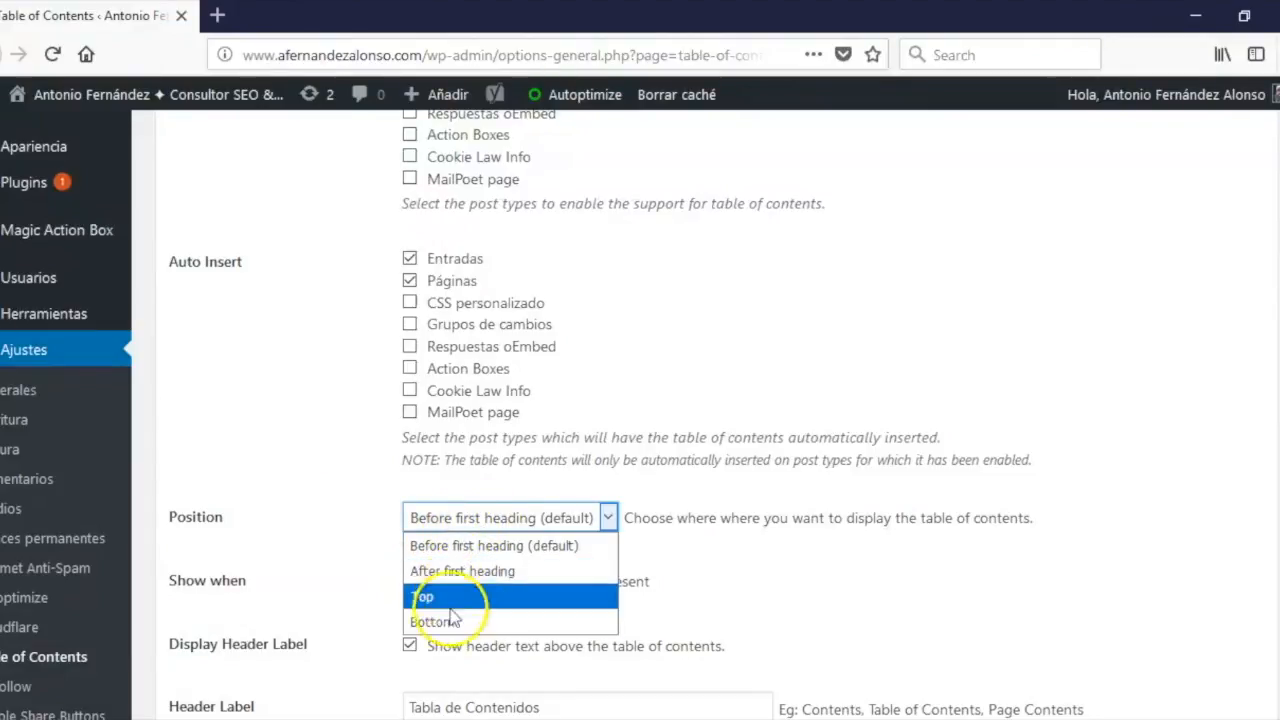
click(494, 545)
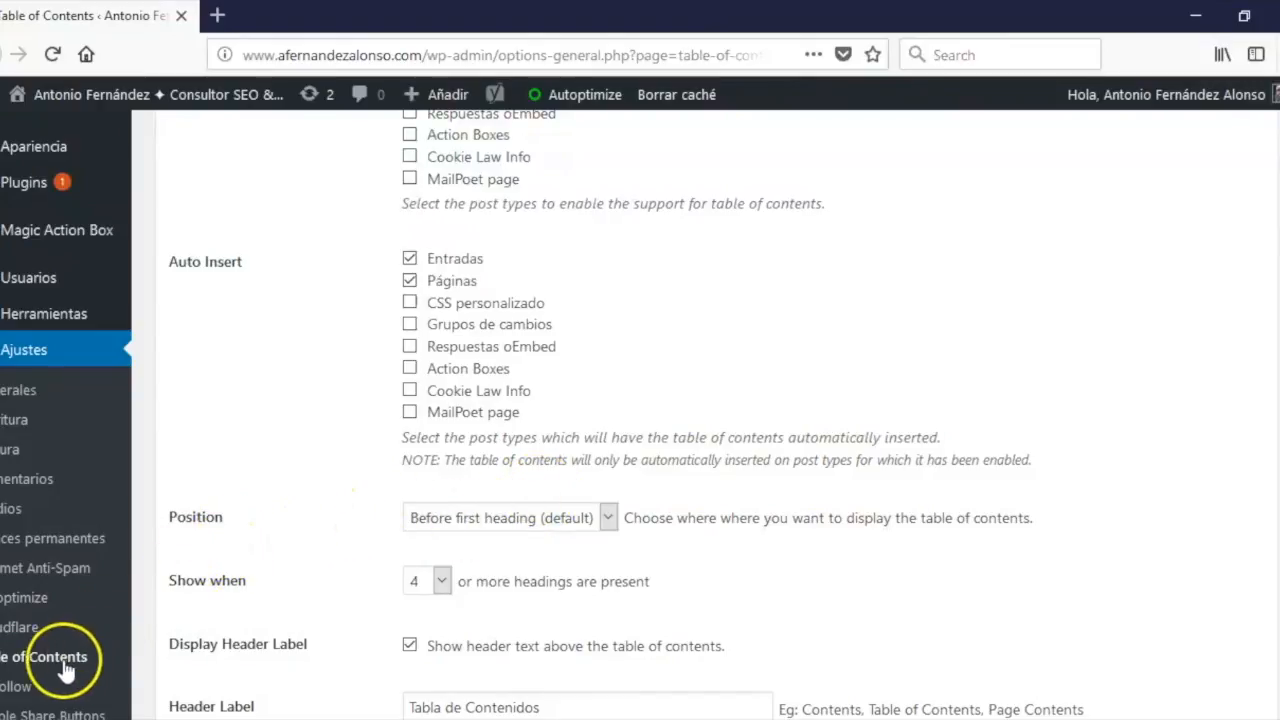
- Return to the list of installed plugins and locate the AMP plugin
click(3, 695)
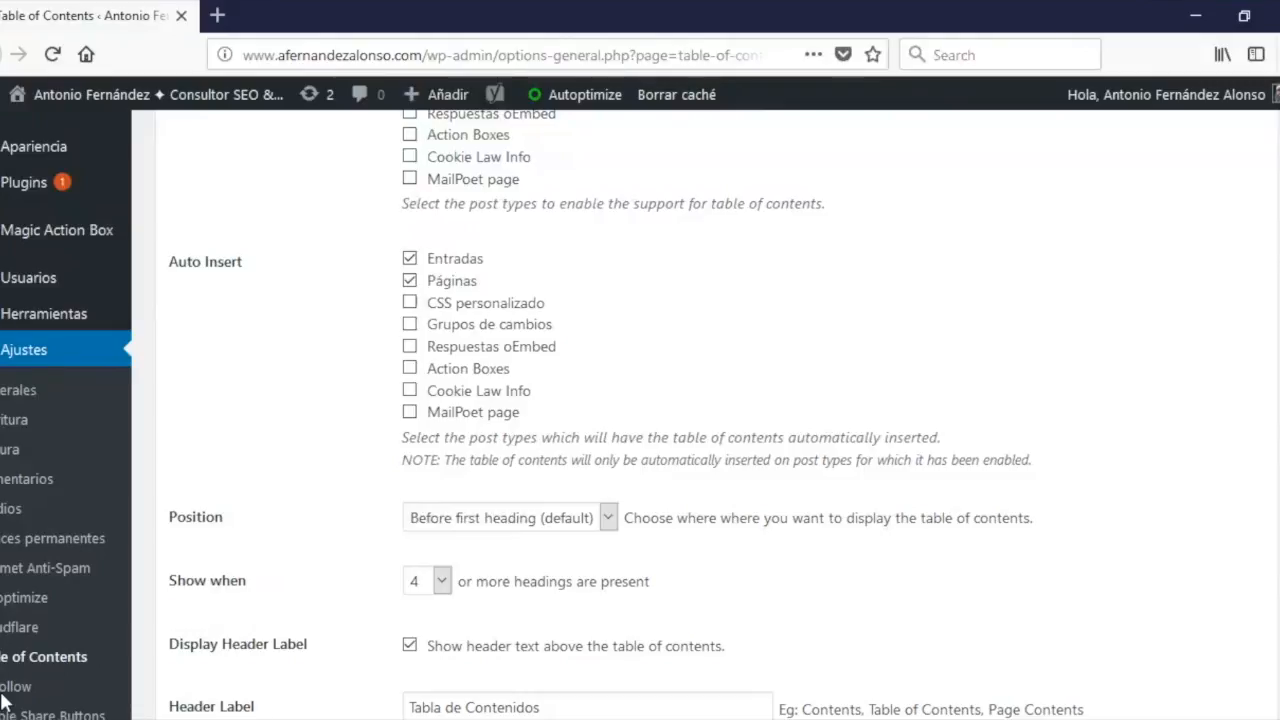
mouse_move(30, 183)
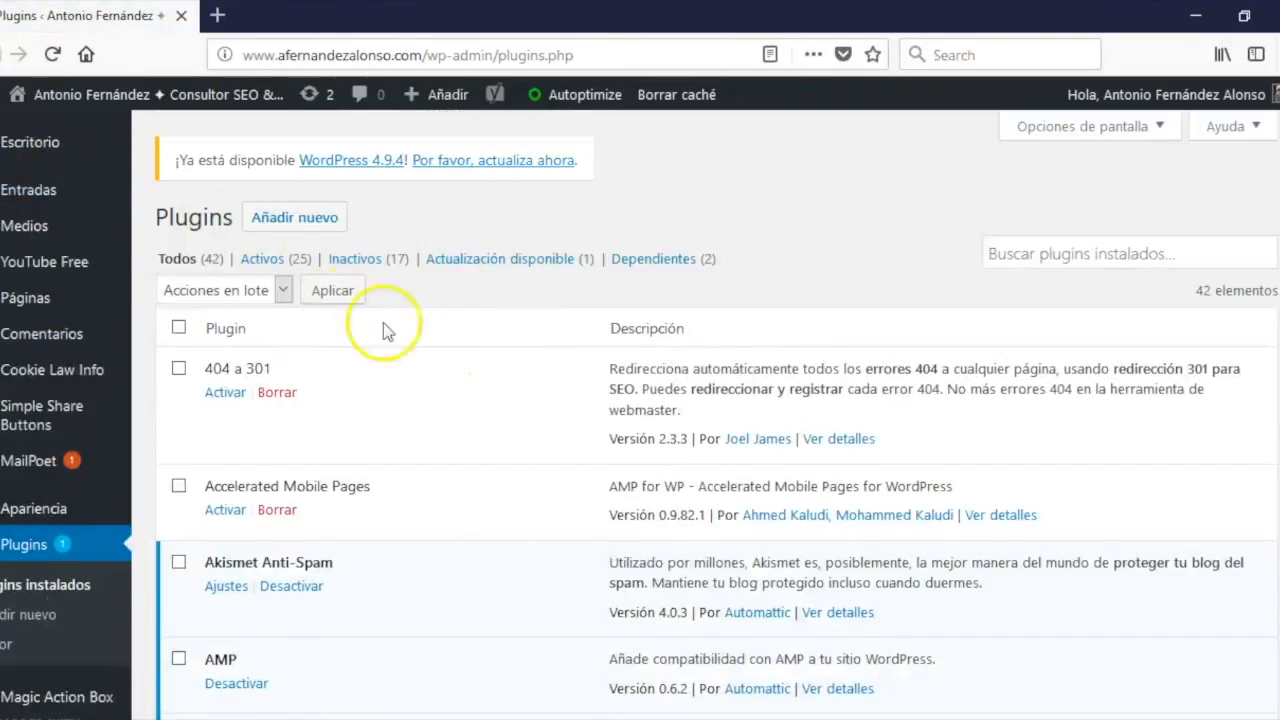
scroll(485, 352, down, 2)
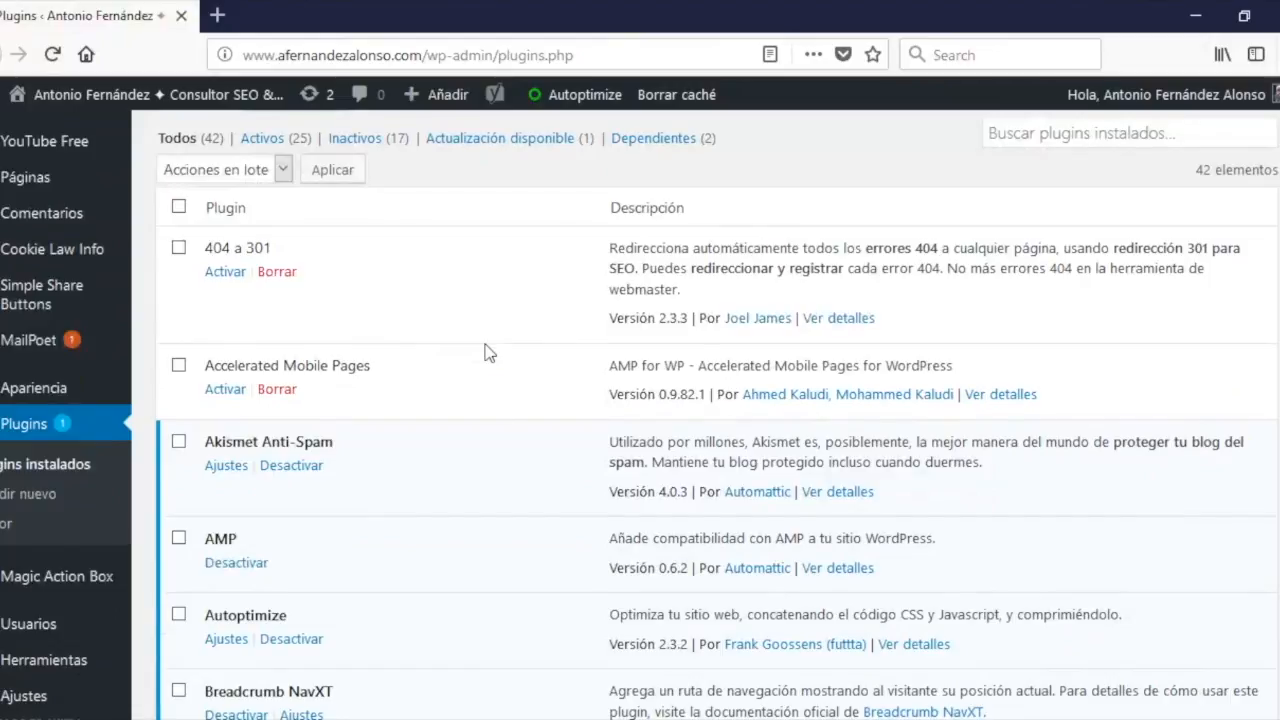
click(359, 547)
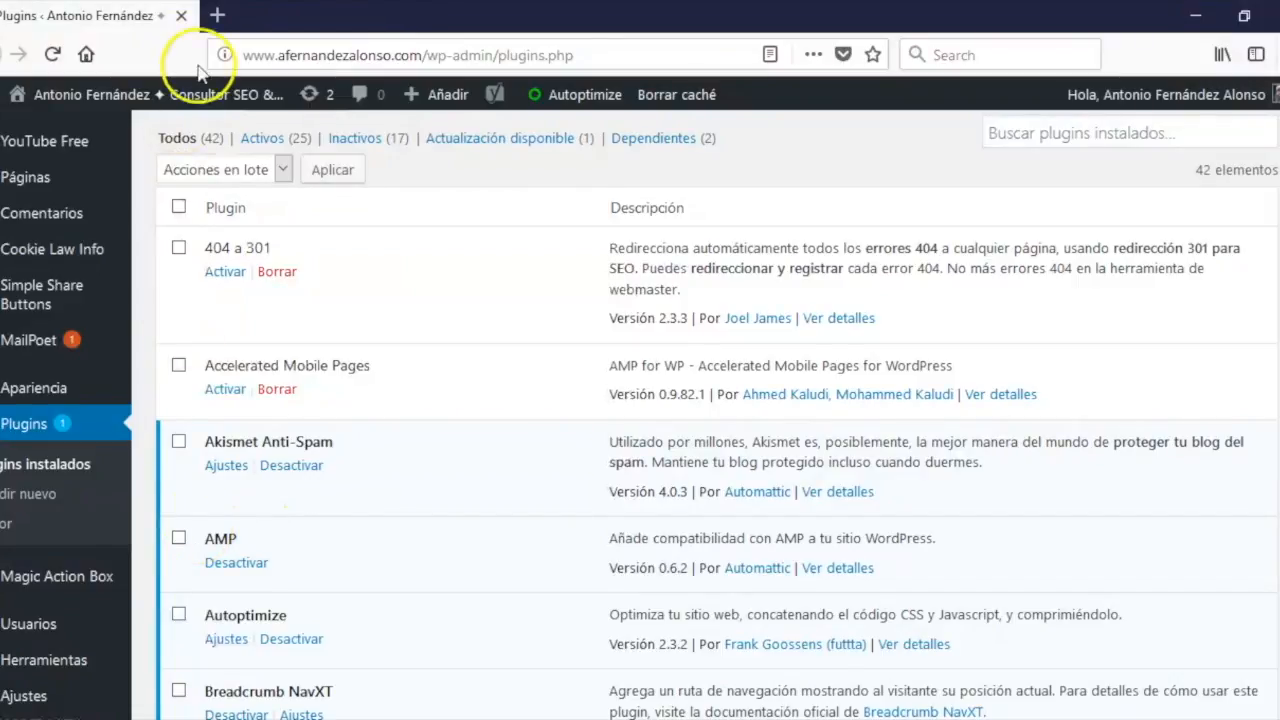
- Switch to Chrome, load the site's blog and open the article on choosing the best WordPress + WooCommerce theme
click(219, 14)
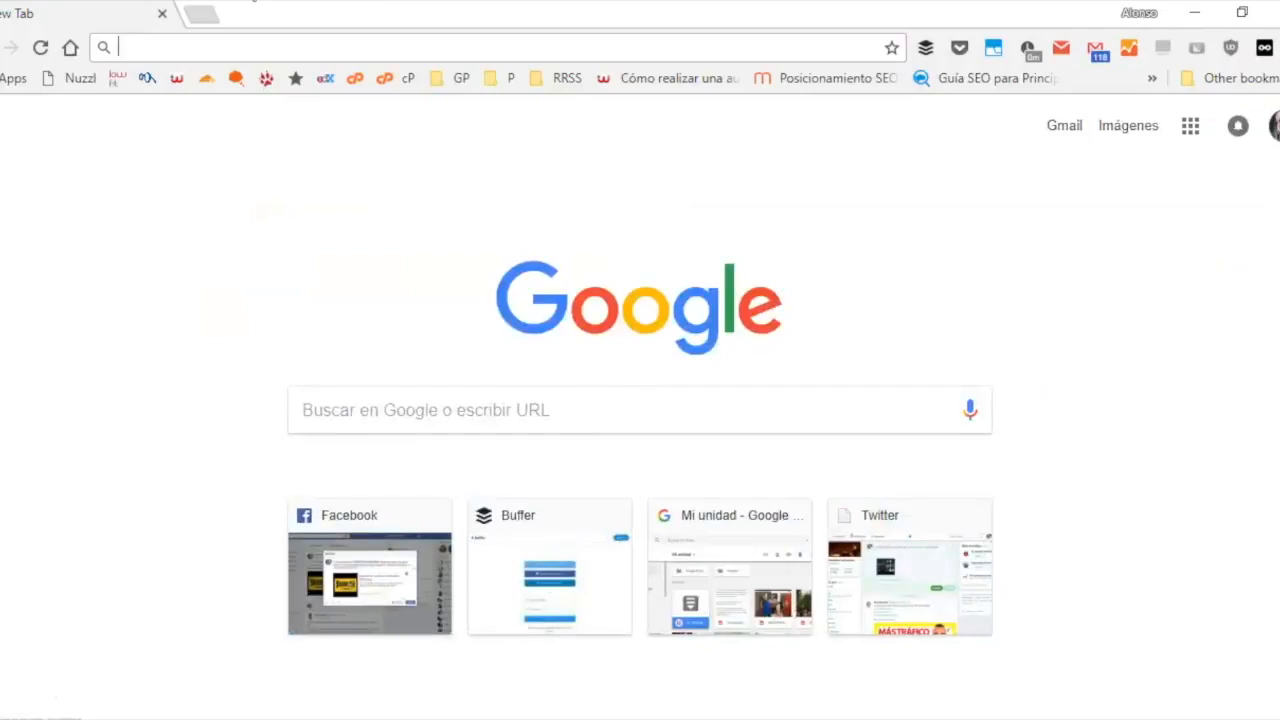
click(263, 45)
text(afernandezalonso.com/)
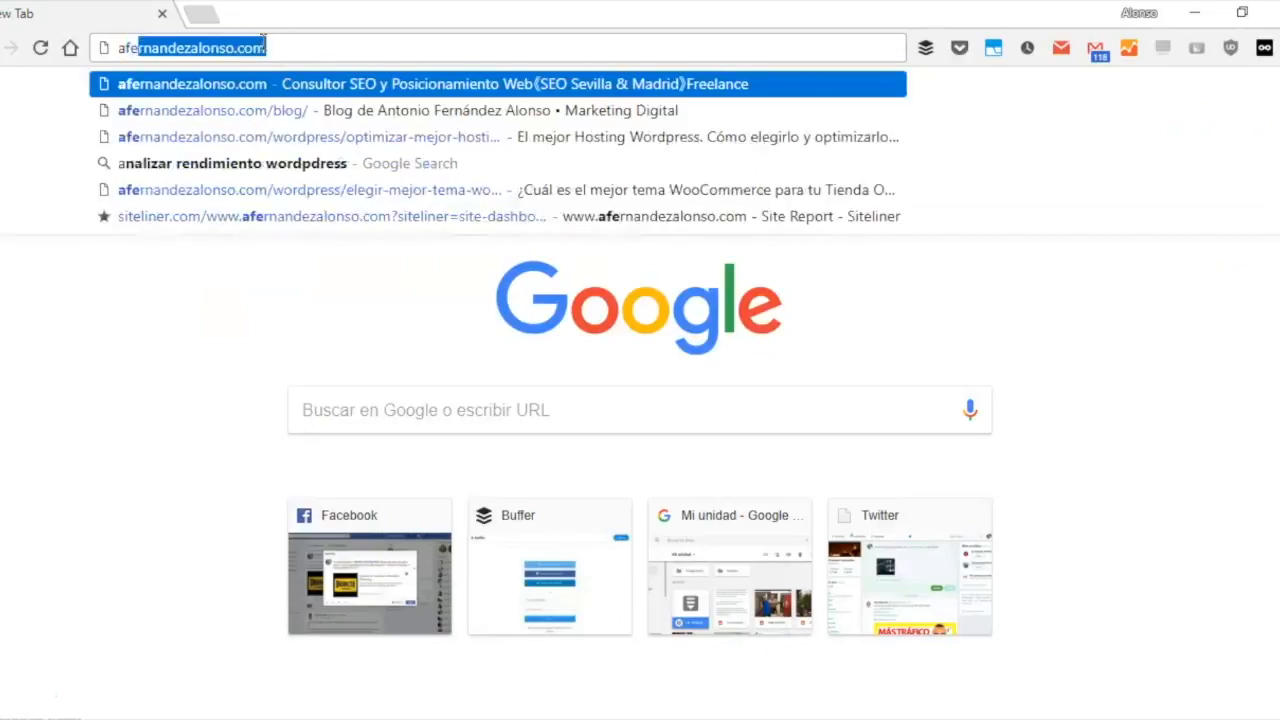
key(Down)
key(Return)
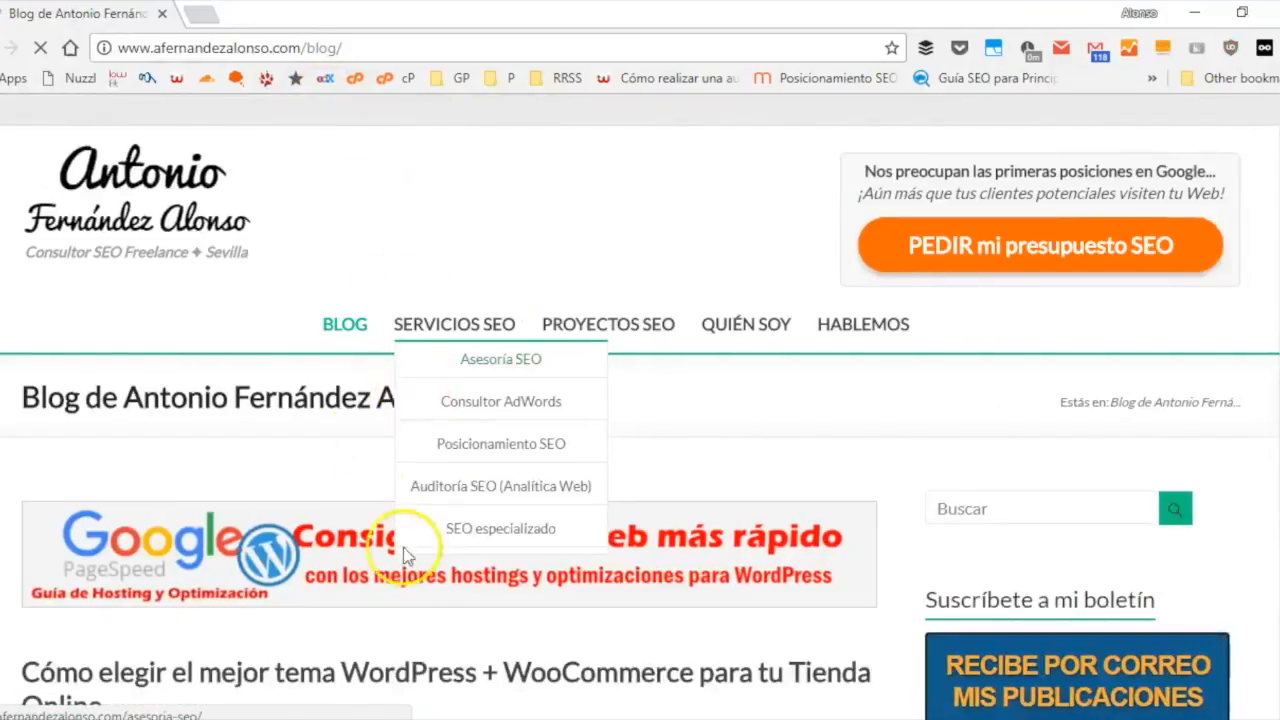
scroll(403, 547, down, 3)
click(381, 375)
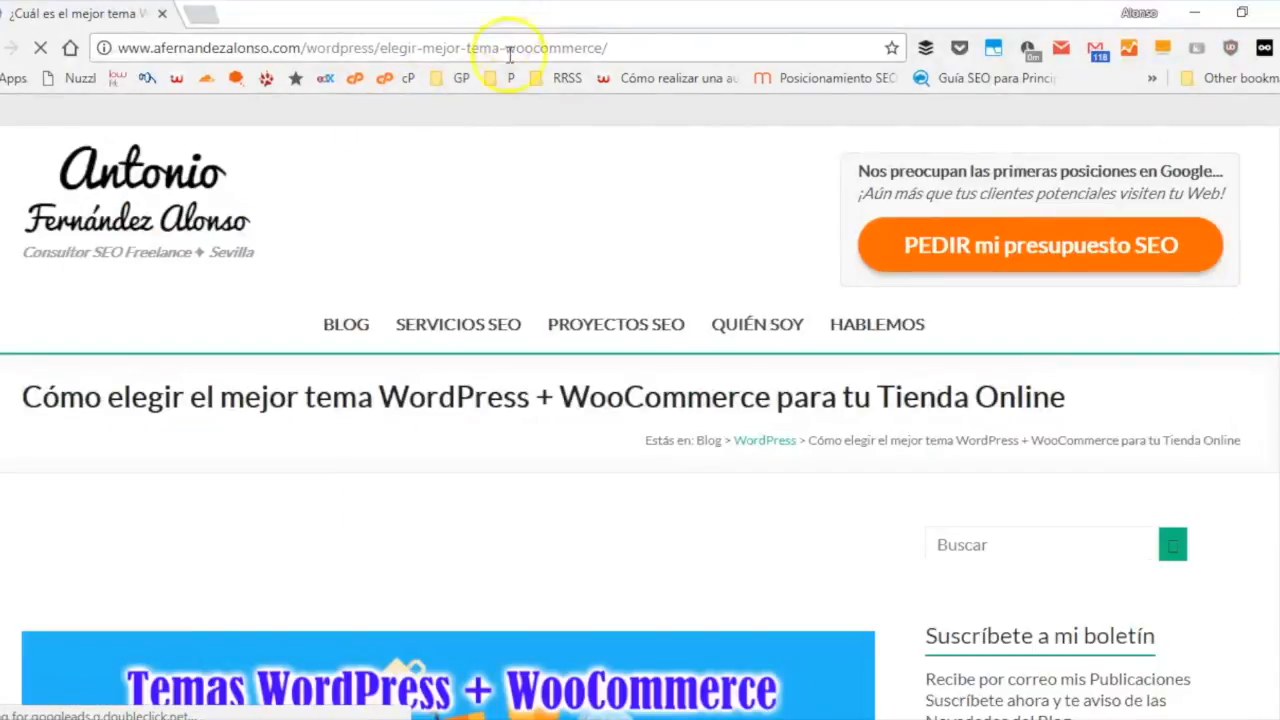
- Load the article's AMP version by appending "amp" to its URL and examine the page's simplified layout
click(677, 48)
click(677, 48)
text(amp)
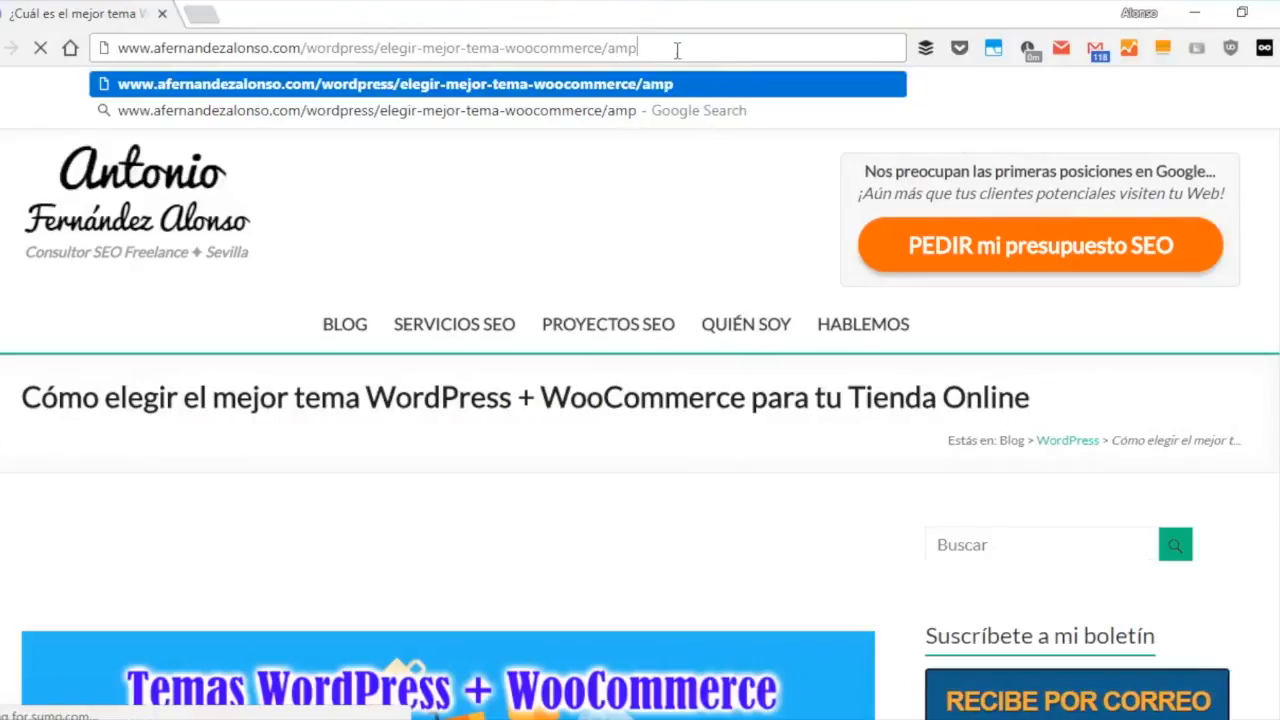
key(Return)
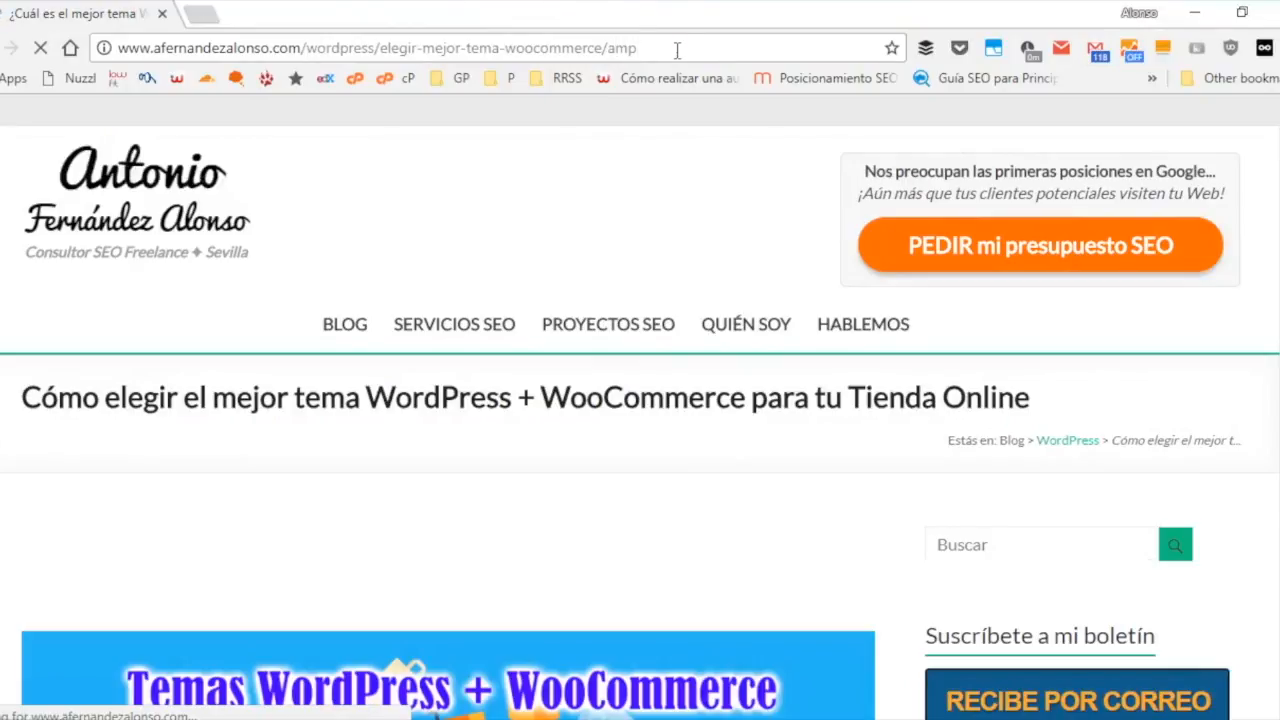
scroll(704, 222, down, 7)
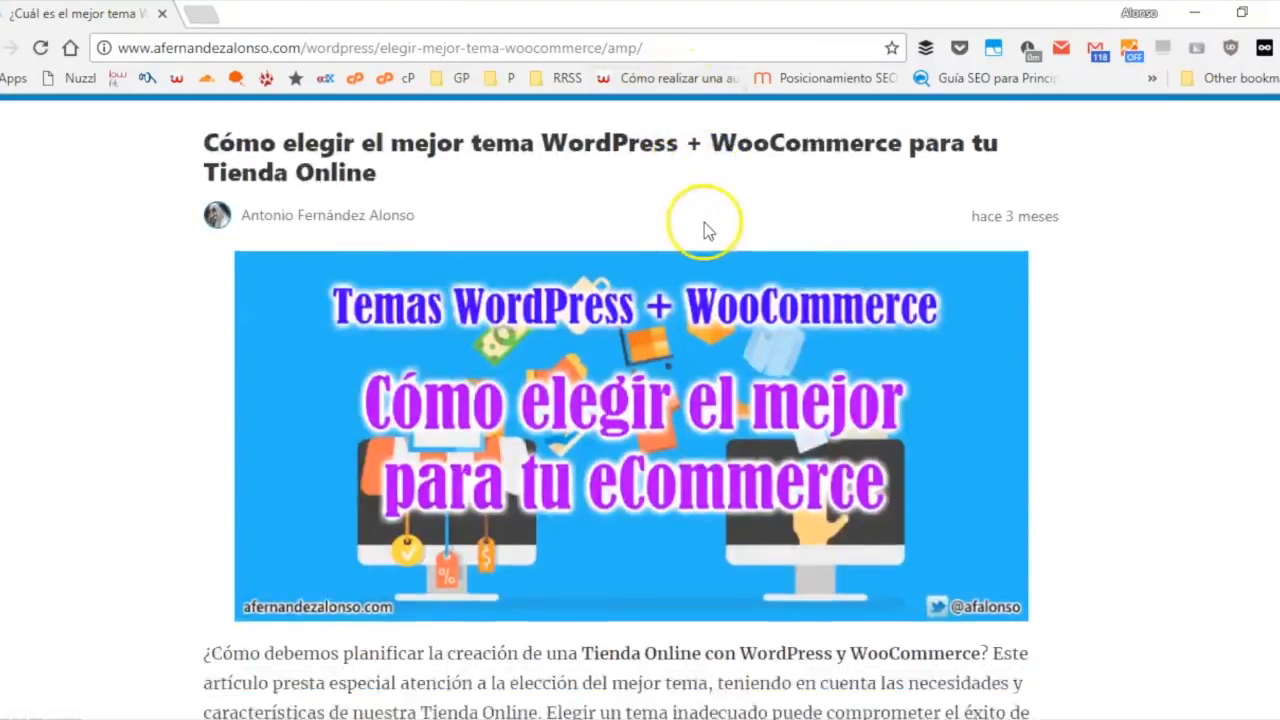
scroll(732, 272, down, 20)
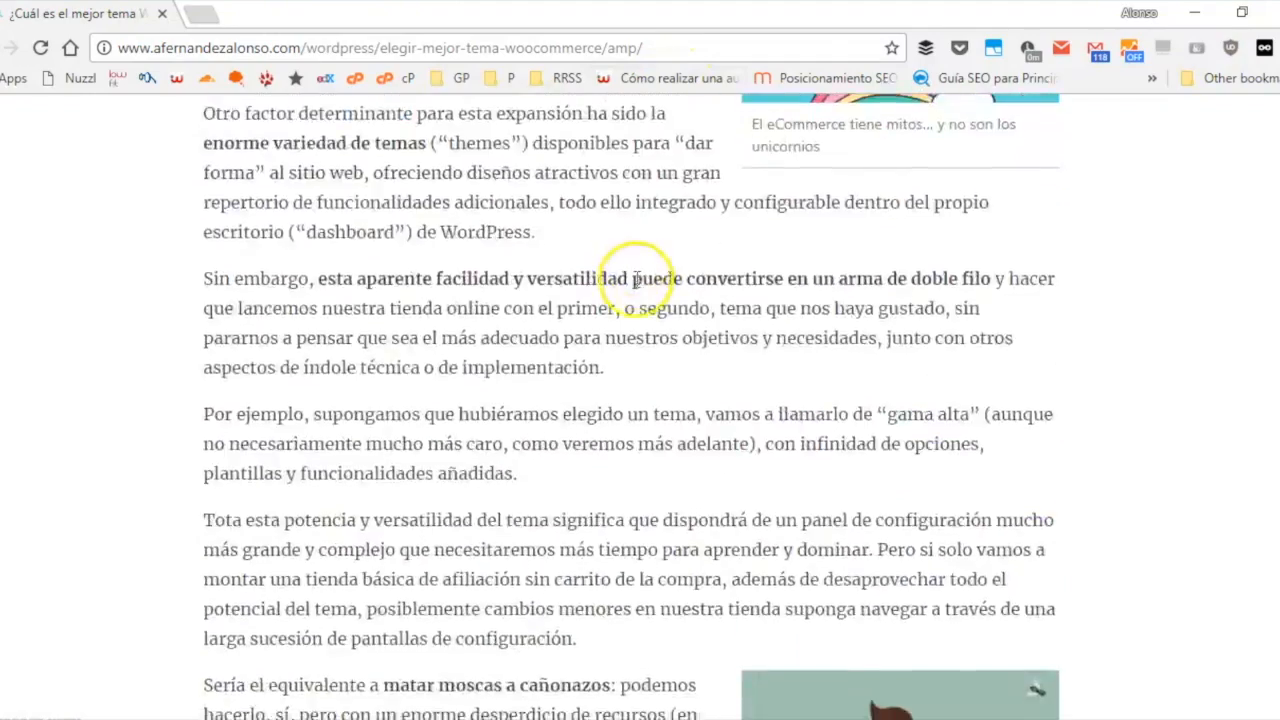
scroll(635, 283, down, 20)
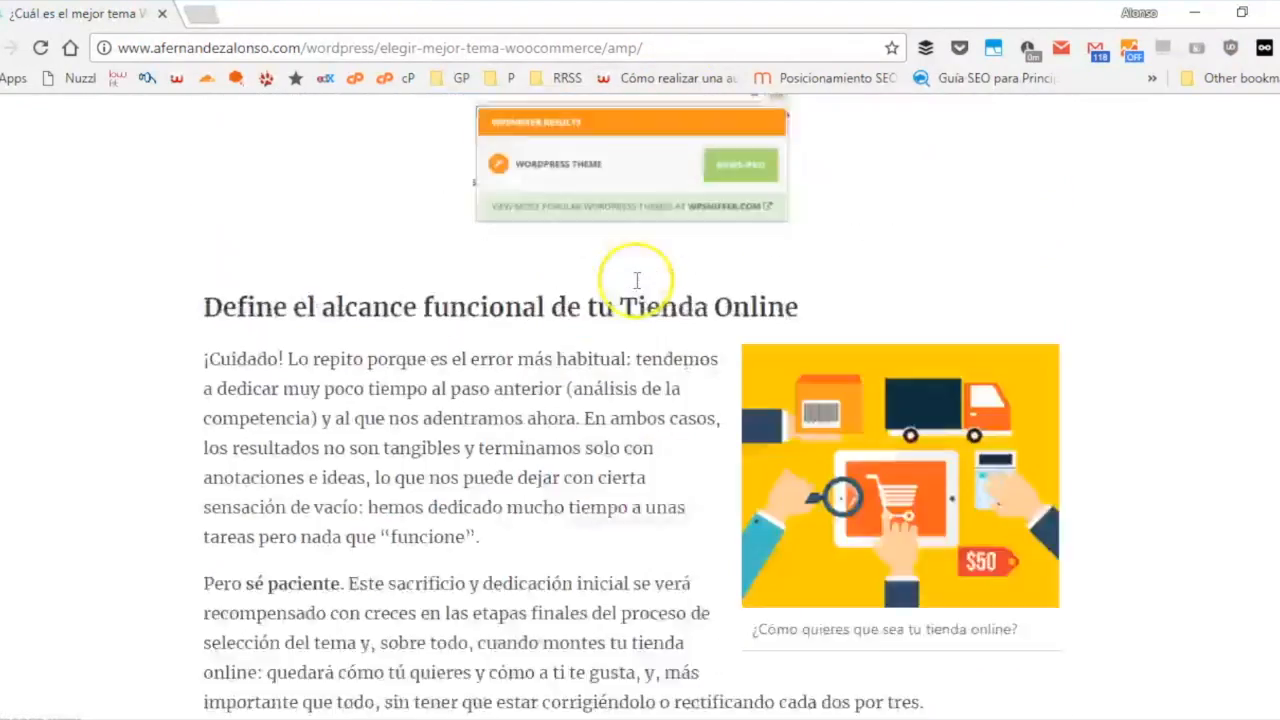
scroll(637, 287, down, 12)
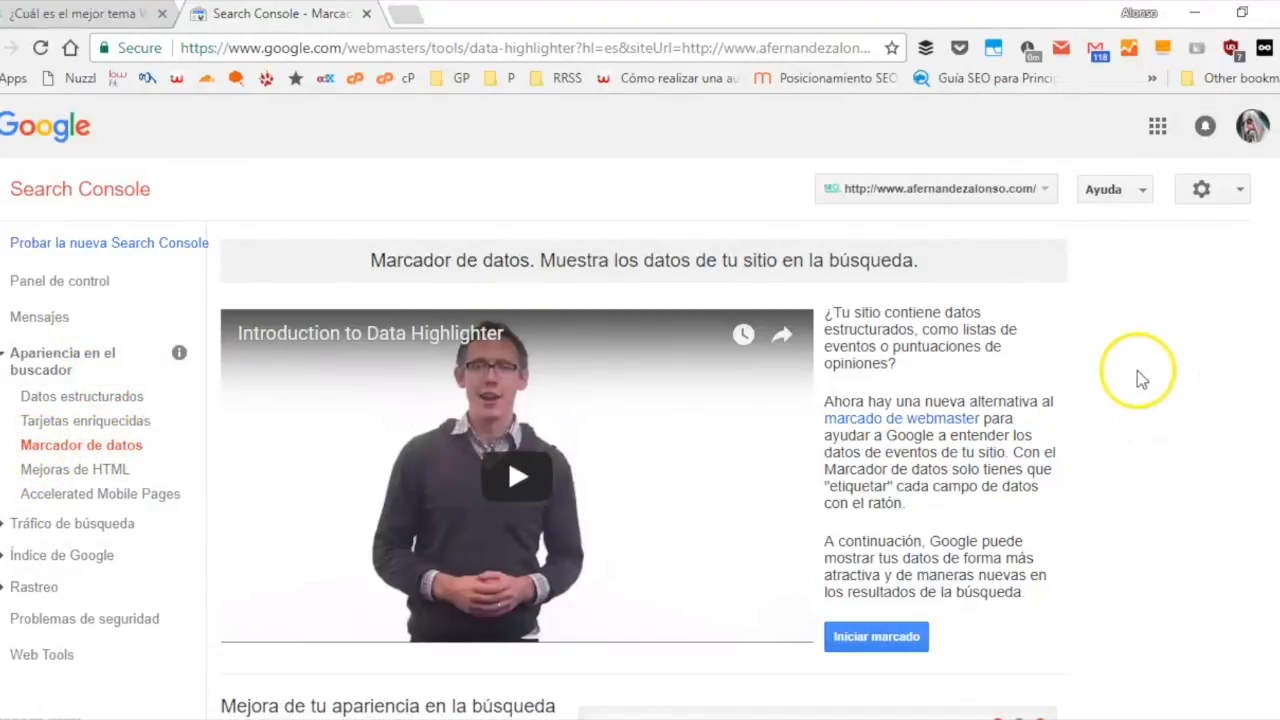
- Examine the Marcador de datos page in Google Search Console for how structured data can be tagged
scroll(1135, 378, down, 1)
scroll(1135, 378, down, 2)
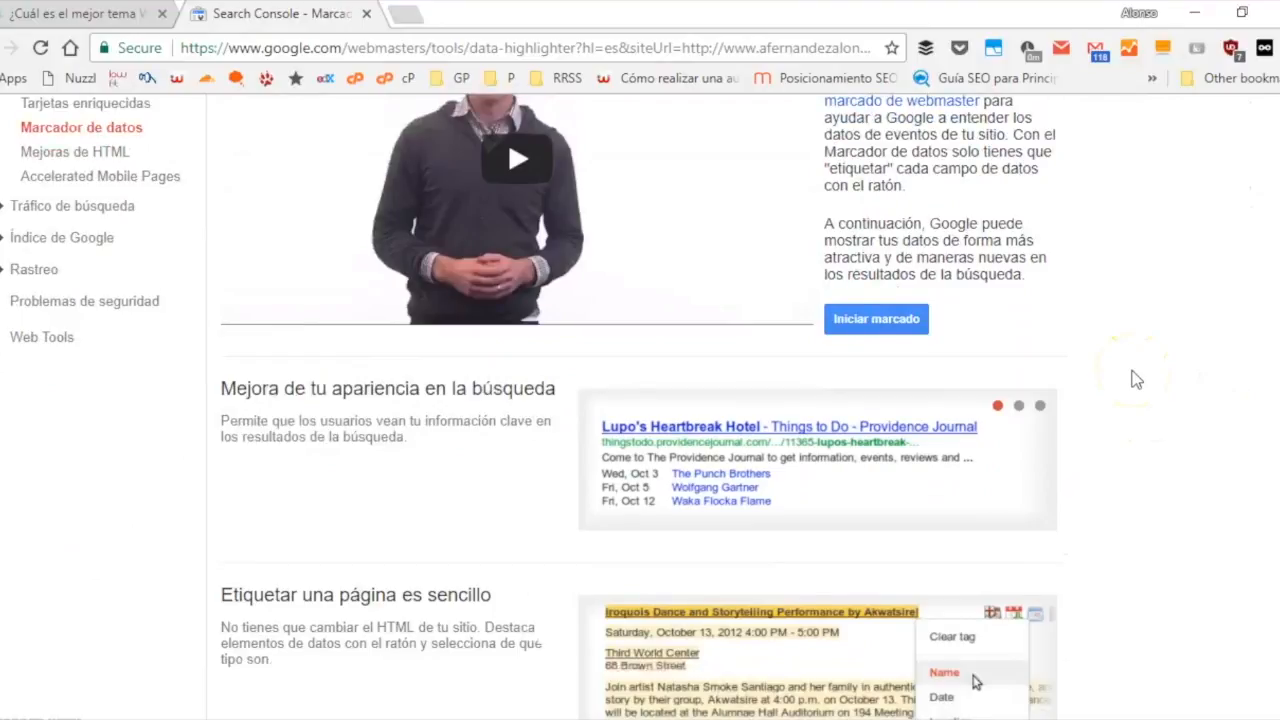
- Review the Marcador de datos introduction and start a new markup for the site
scroll(1135, 378, up, 2)
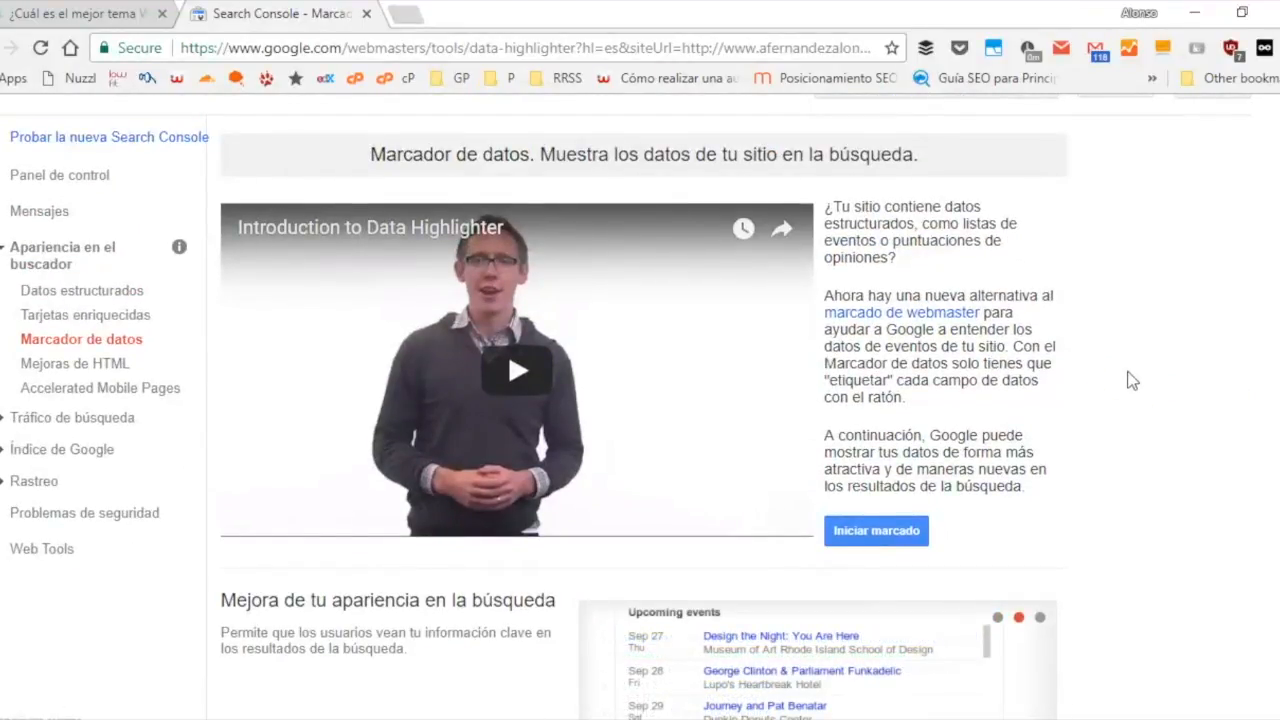
scroll(1128, 380, down, 3)
scroll(1123, 380, down, 2)
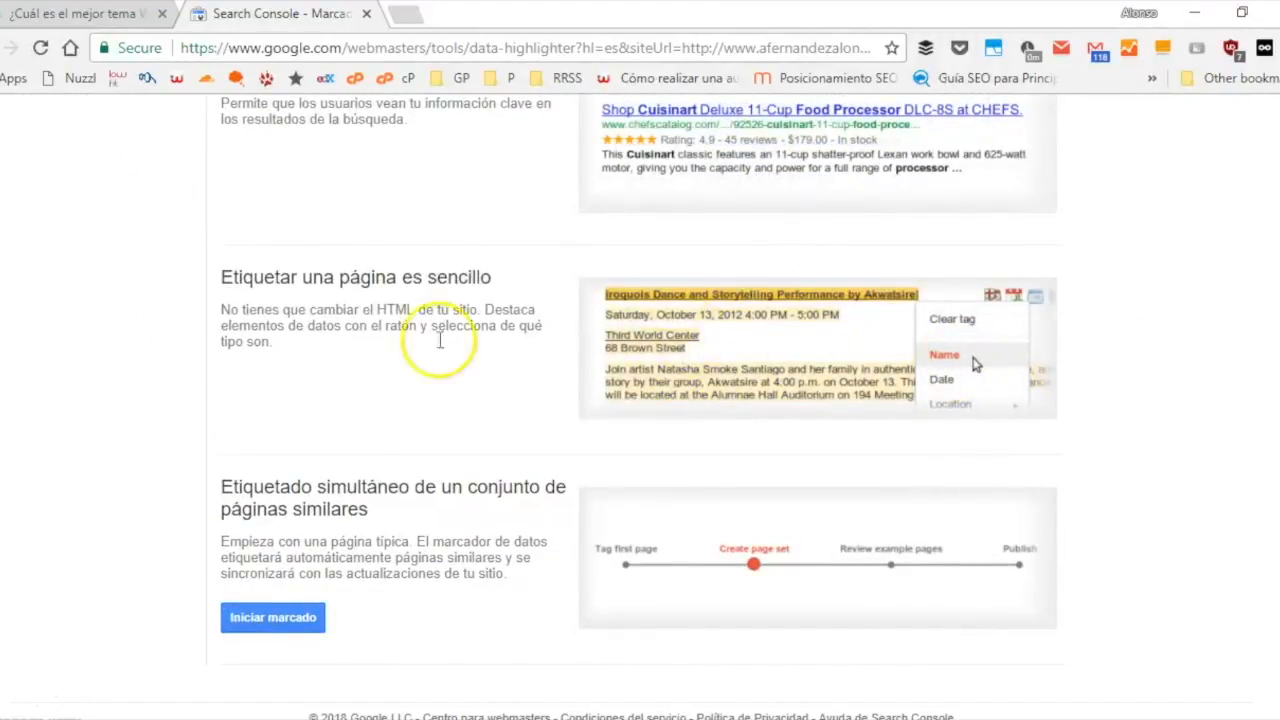
scroll(395, 435, up, 7)
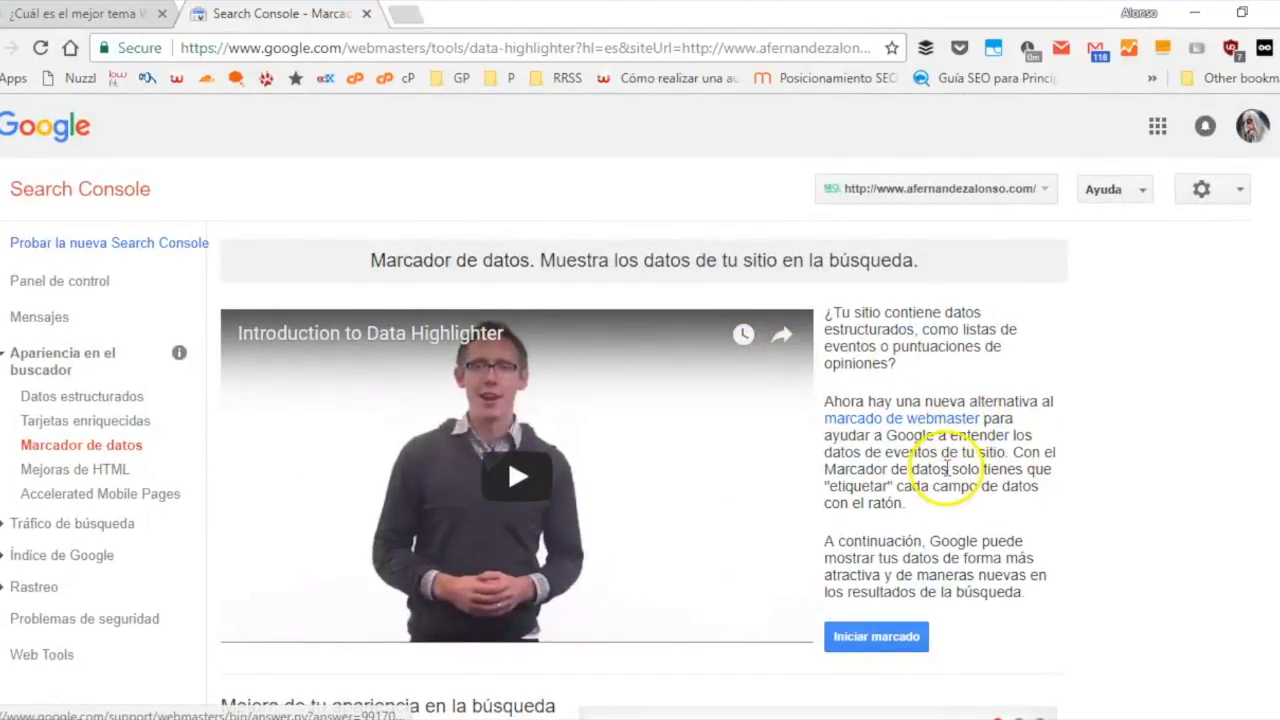
scroll(857, 586, down, 1)
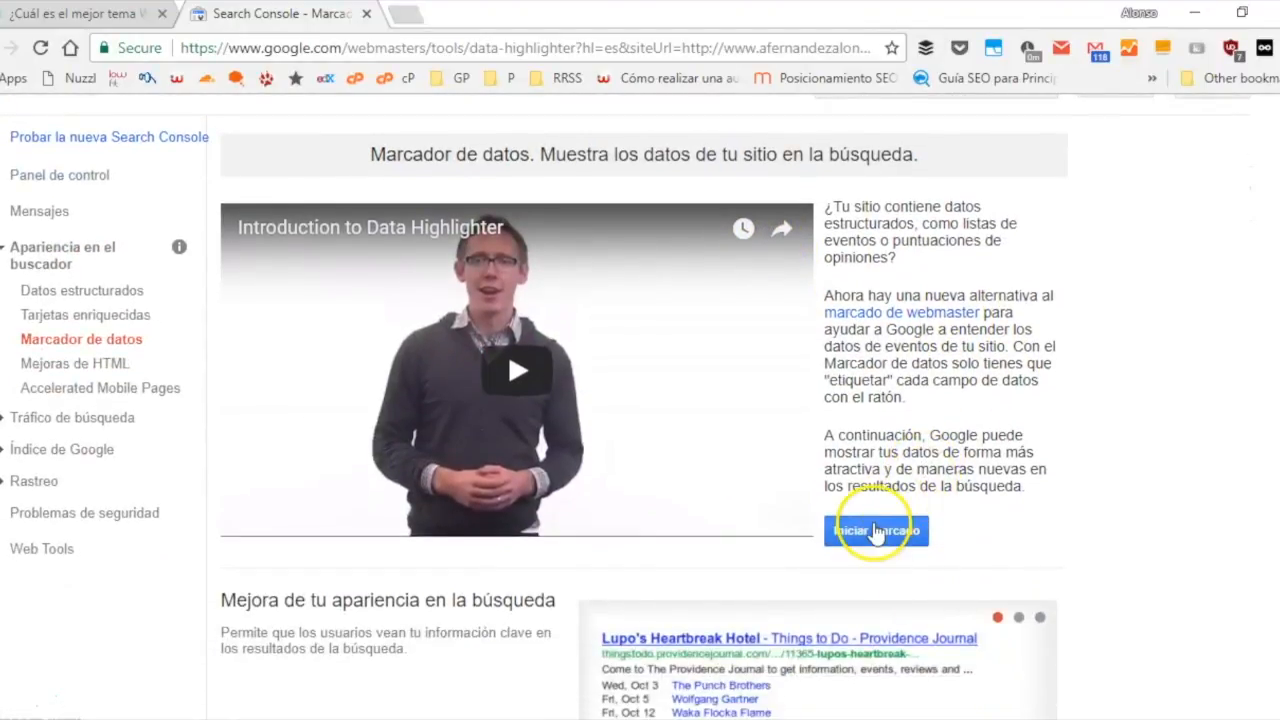
click(874, 530)
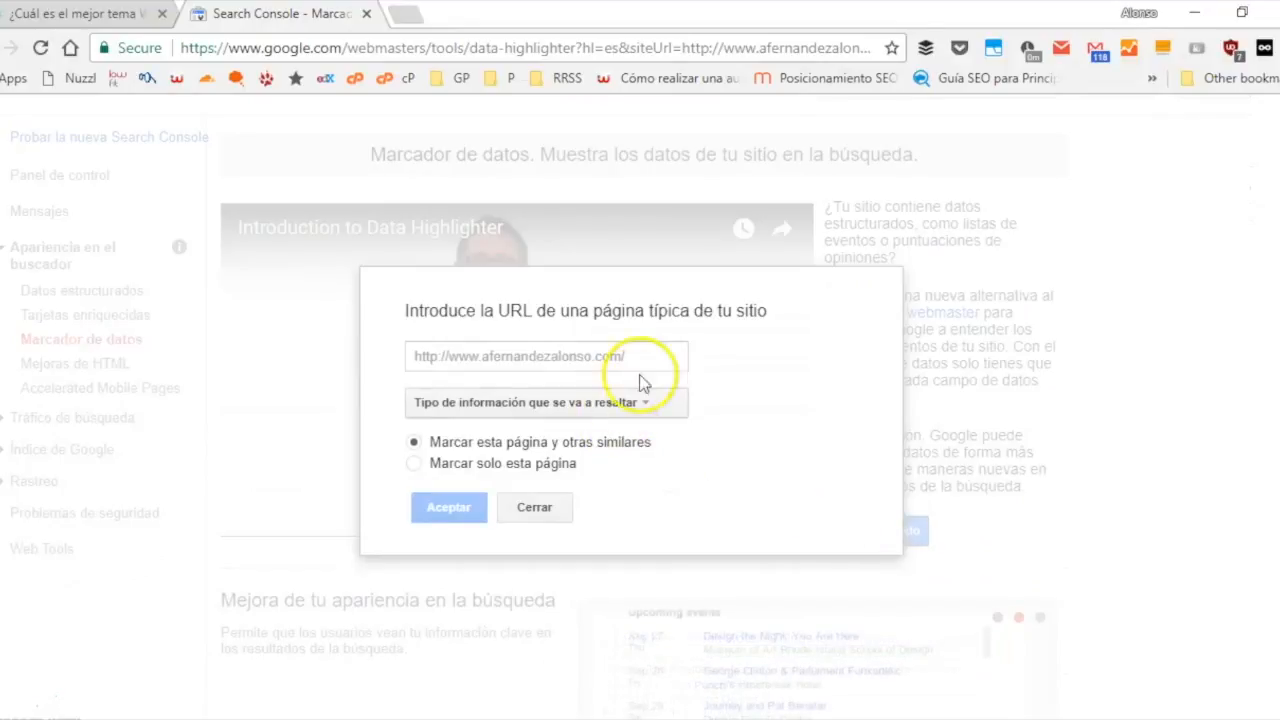
- Return to the AMP article, remove "amp/" from the end of its URL and copy the resulting address
click(70, 13)
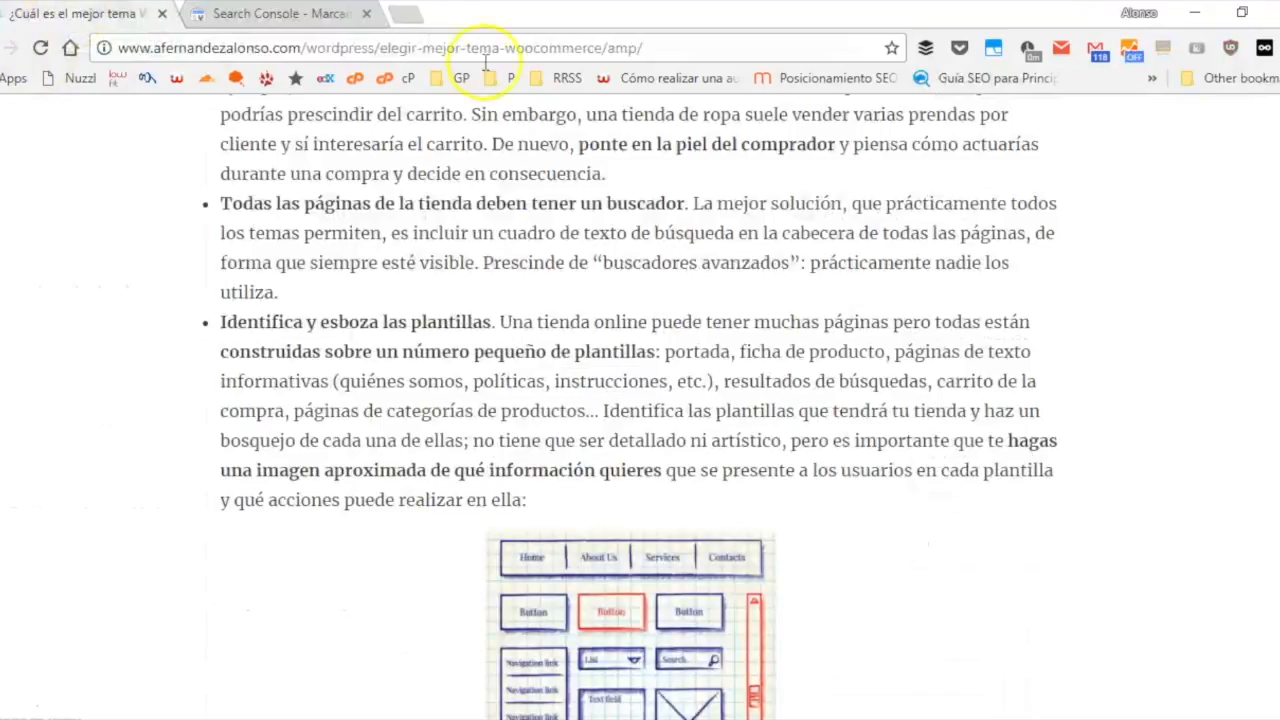
click(530, 48)
key(End)
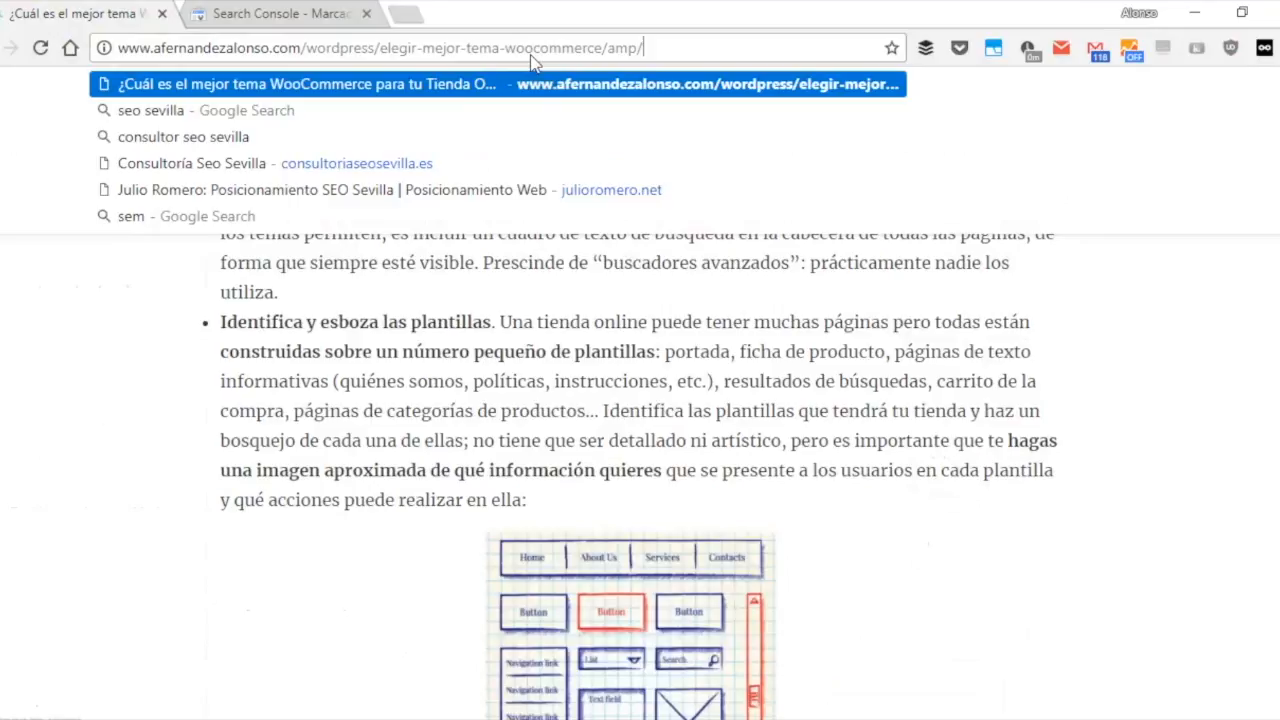
key(BackSpace)
key(BackSpace)
key(BackSpace)
key(BackSpace)
key(ctrl+a)
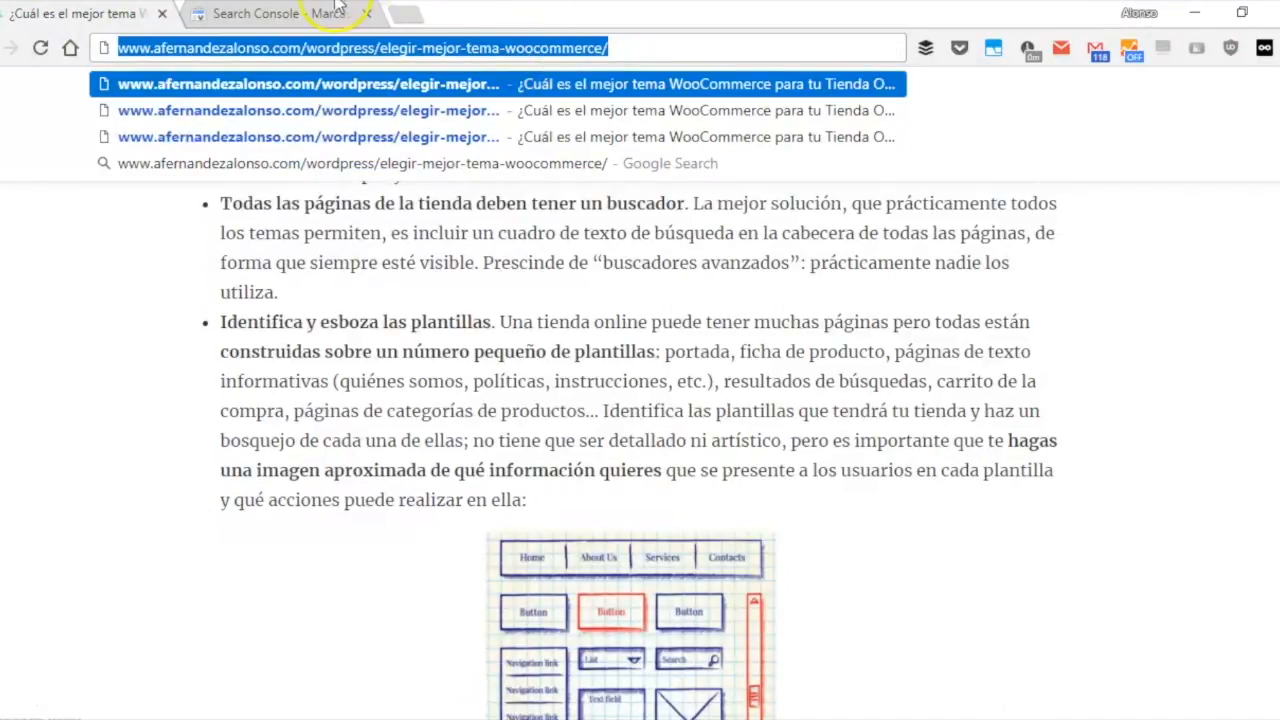
key(Return)
- Submit the copied article URL in Search Console as the typical page, with information type Artículos de noticias, marking this page and similar ones
click(226, 14)
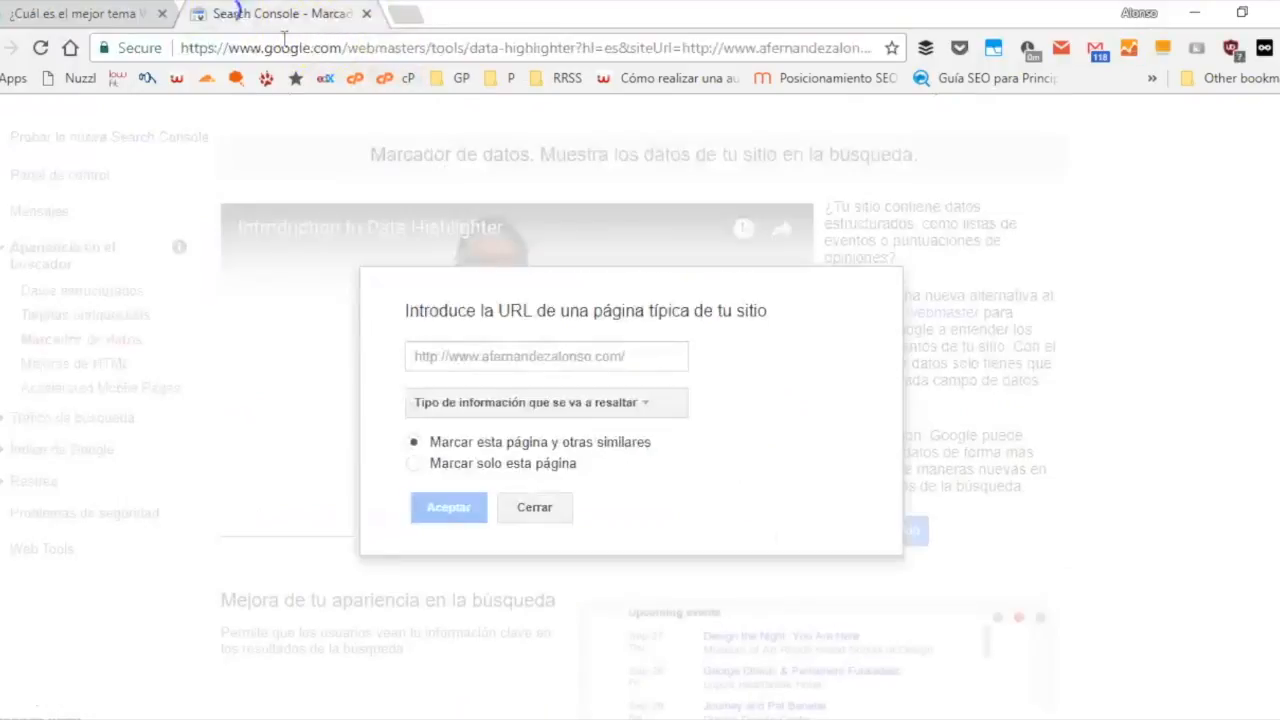
click(483, 365)
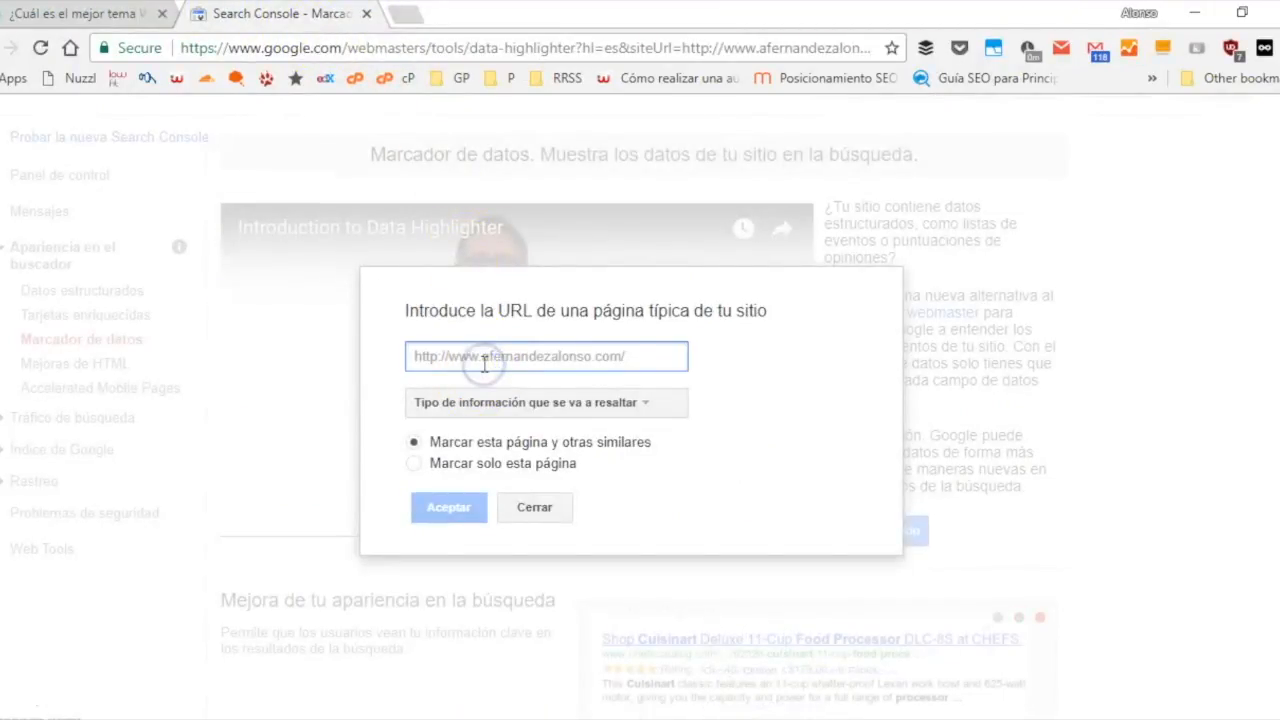
key(ctrl+v)
key(Home)
key(End)
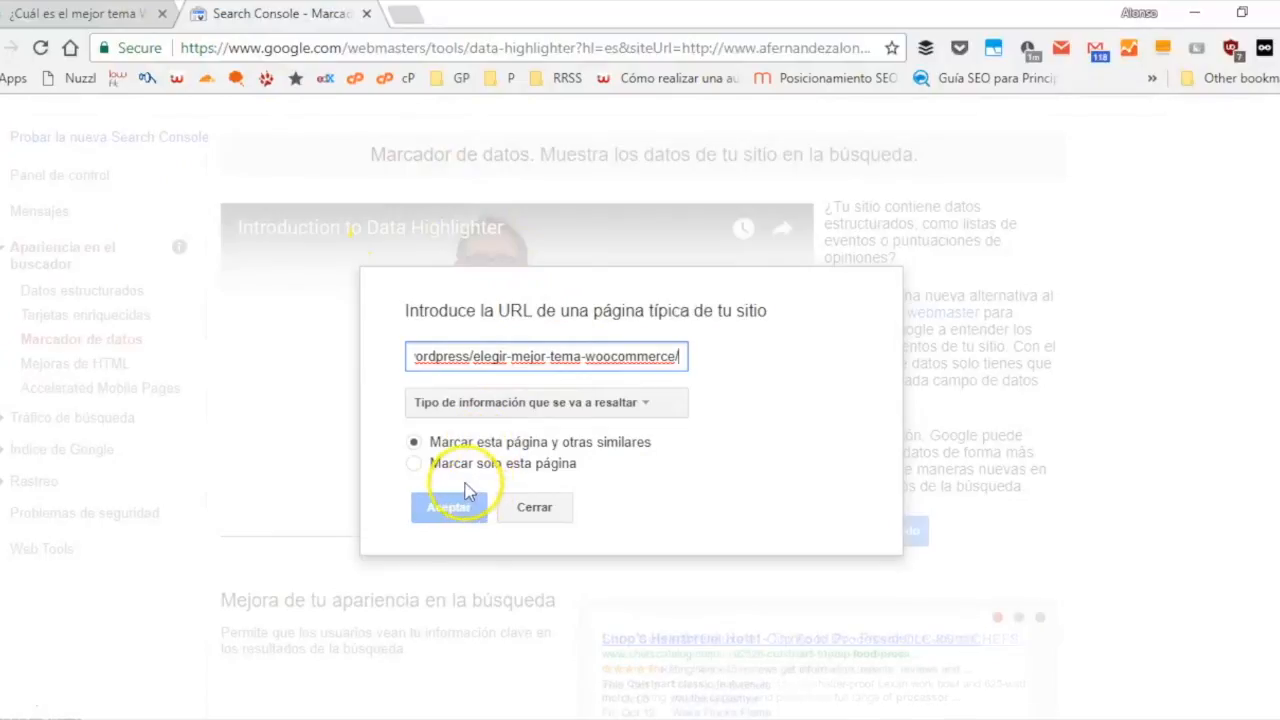
click(445, 400)
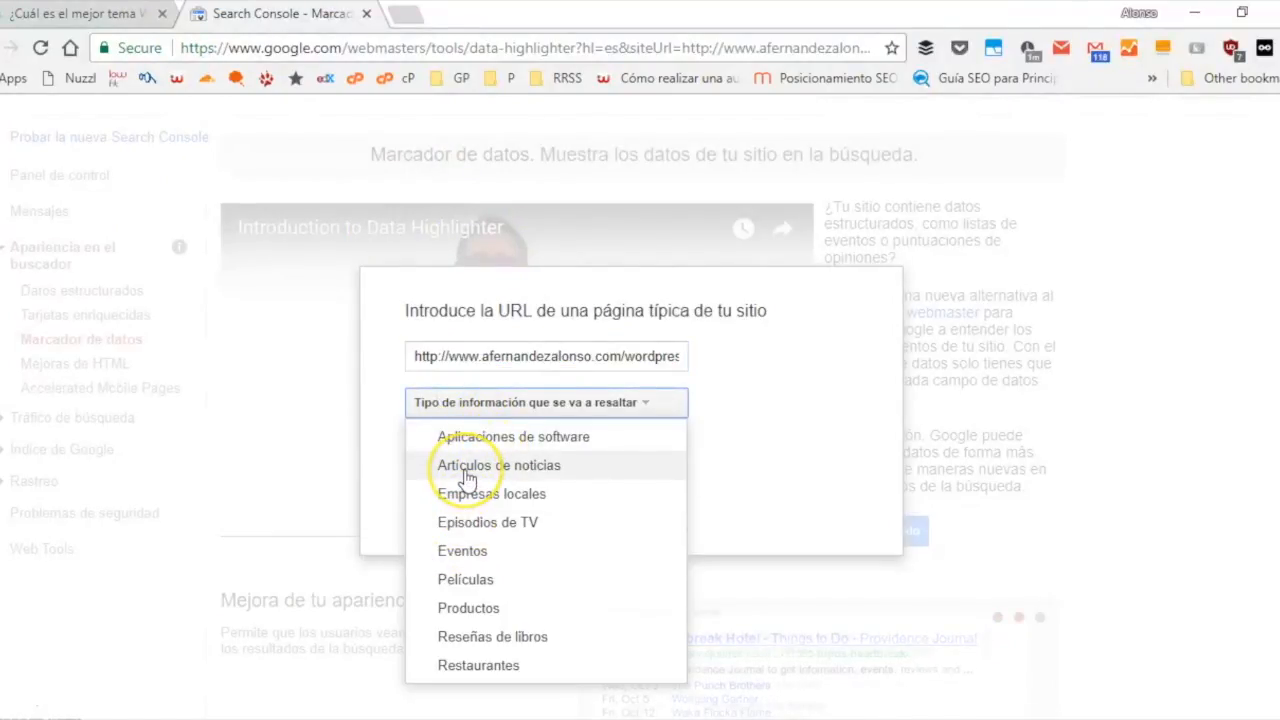
click(468, 466)
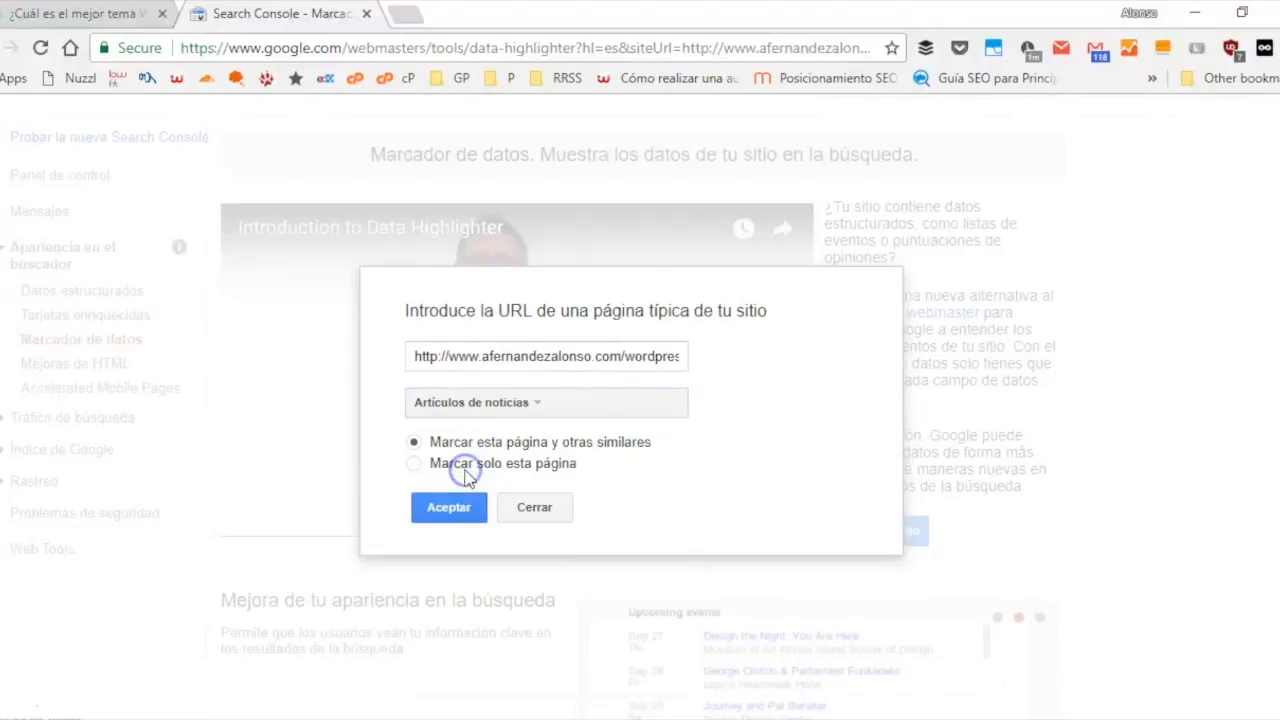
click(441, 510)
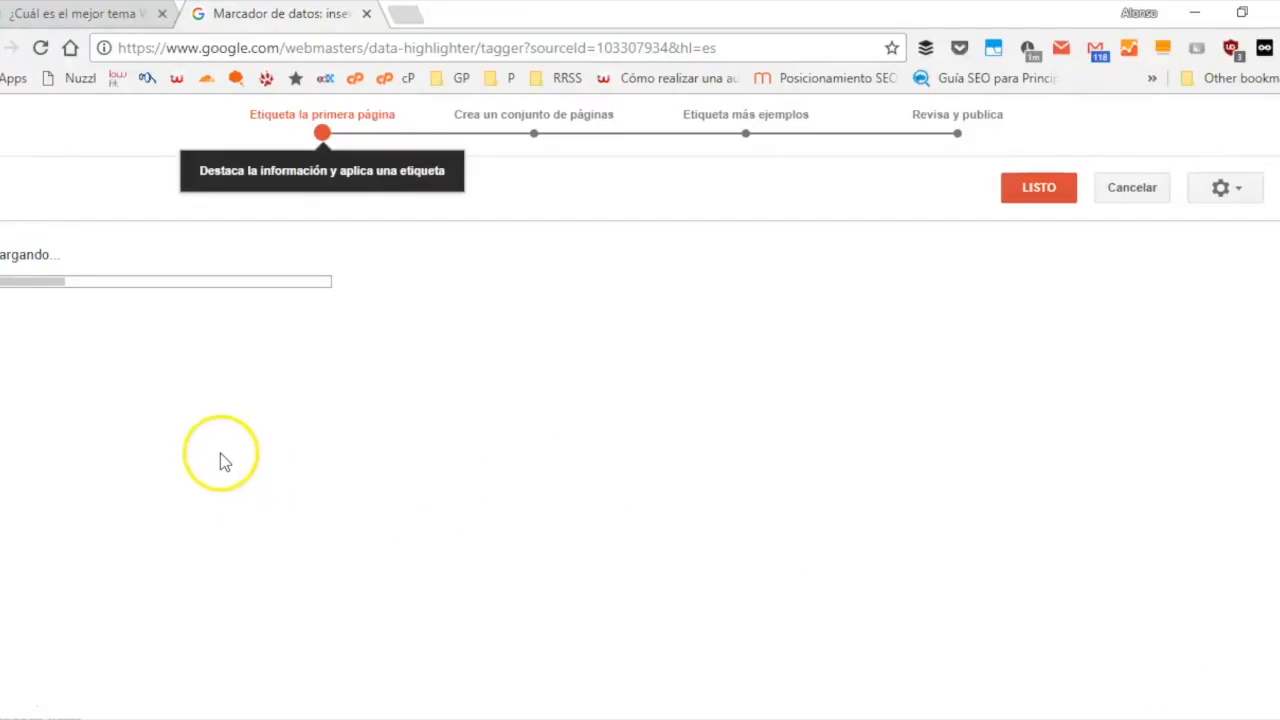
- Tag the full article heading about choosing the best WordPress + WooCommerce theme as Título
scroll(680, 460, down, 1)
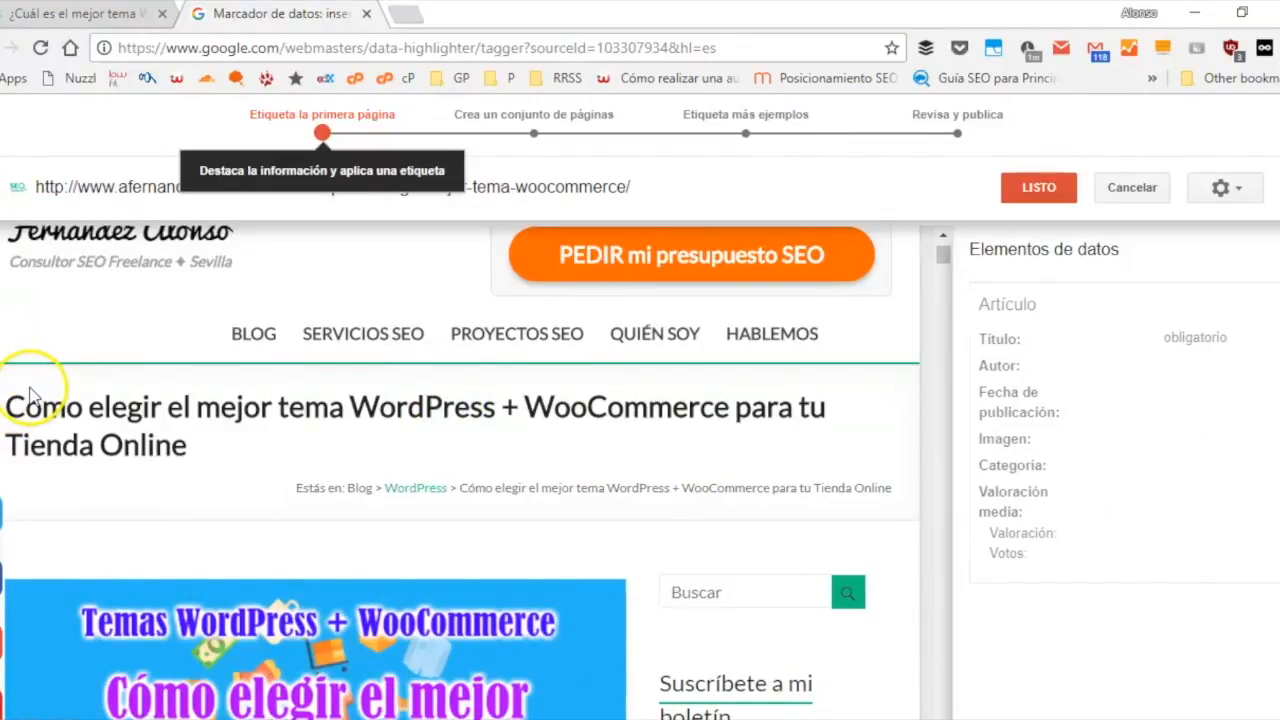
drag(6, 400, 176, 451)
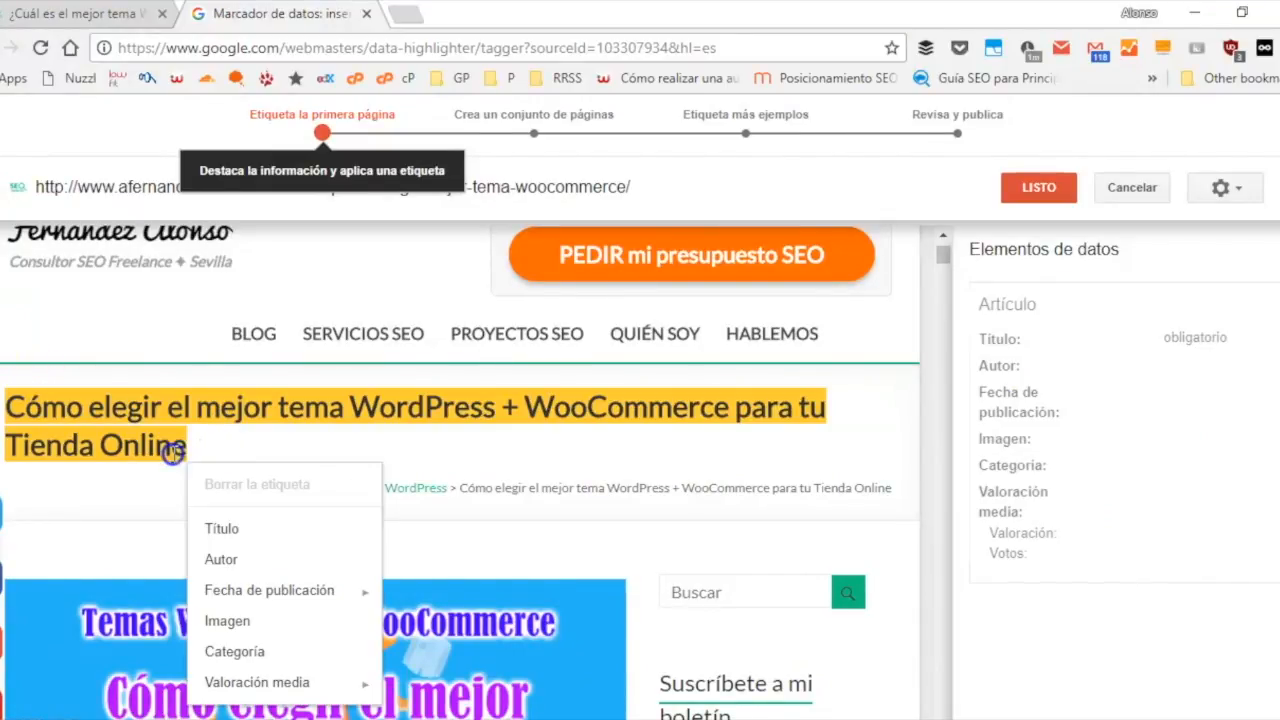
click(222, 530)
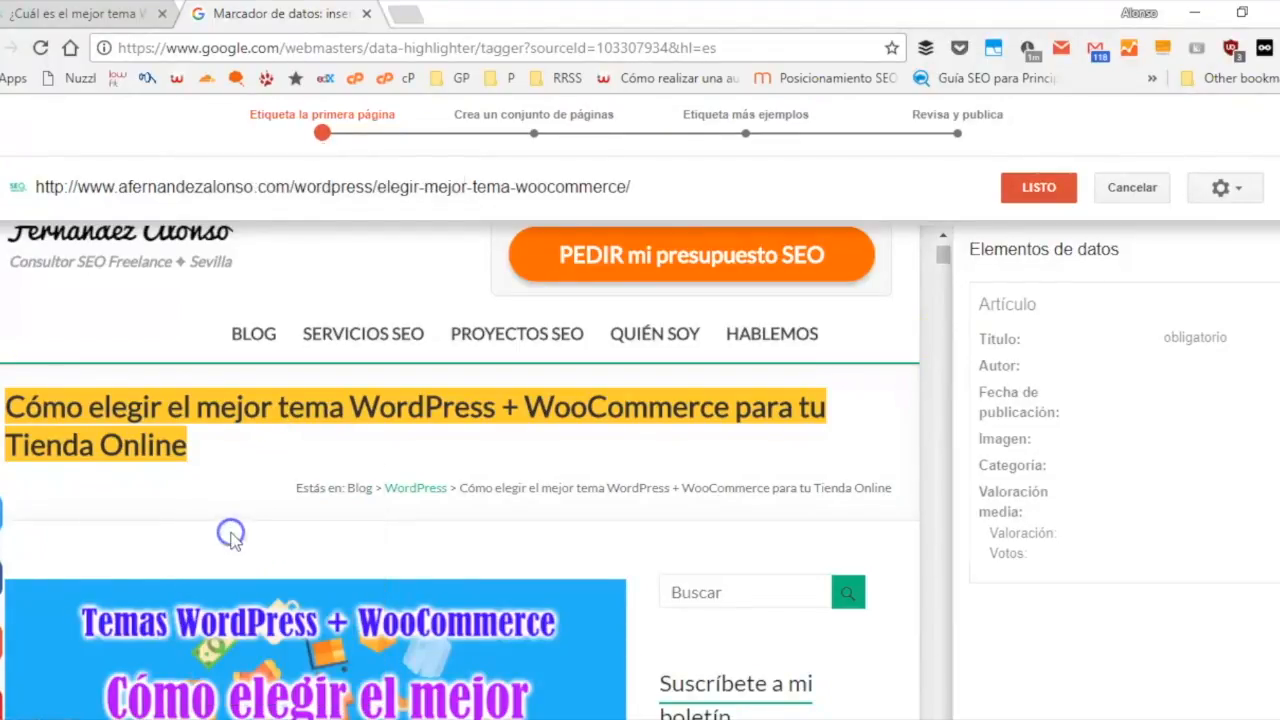
- Tag the author's name below the featured image as Autor and the date beside it as Fecha de publicación with automatic Fecha/hora detection
scroll(571, 443, down, 1)
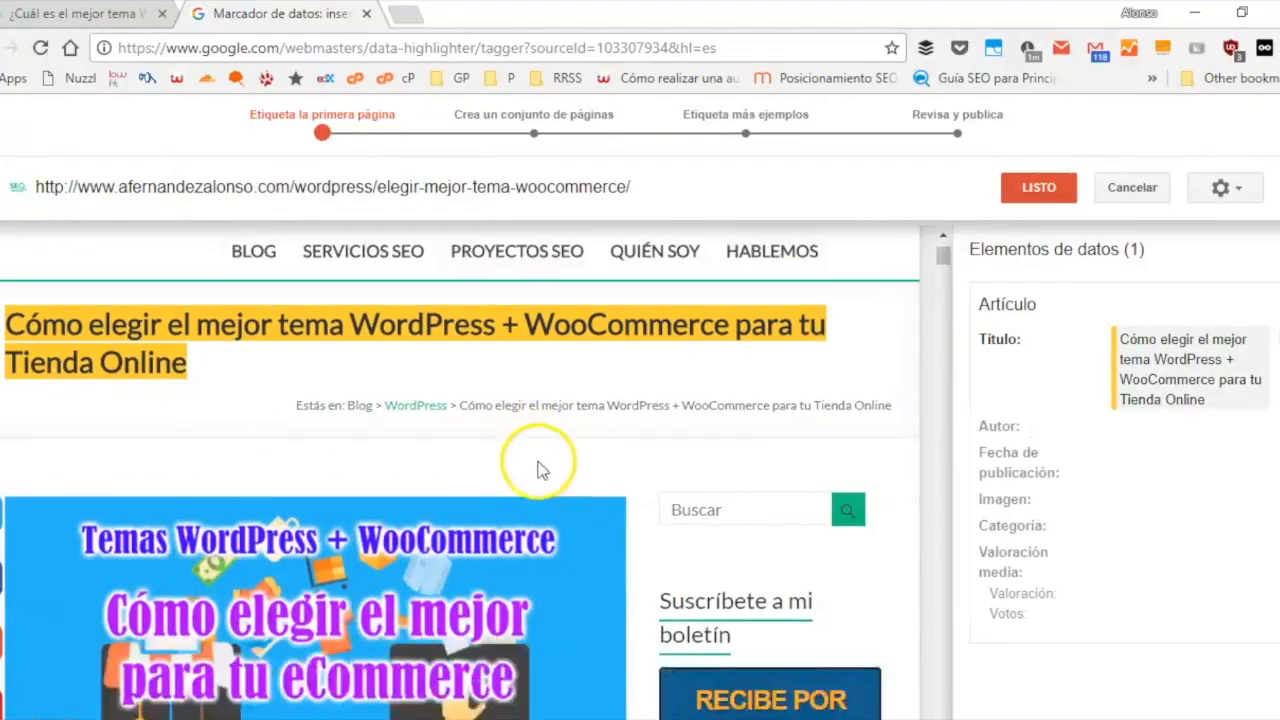
scroll(347, 470, down, 3)
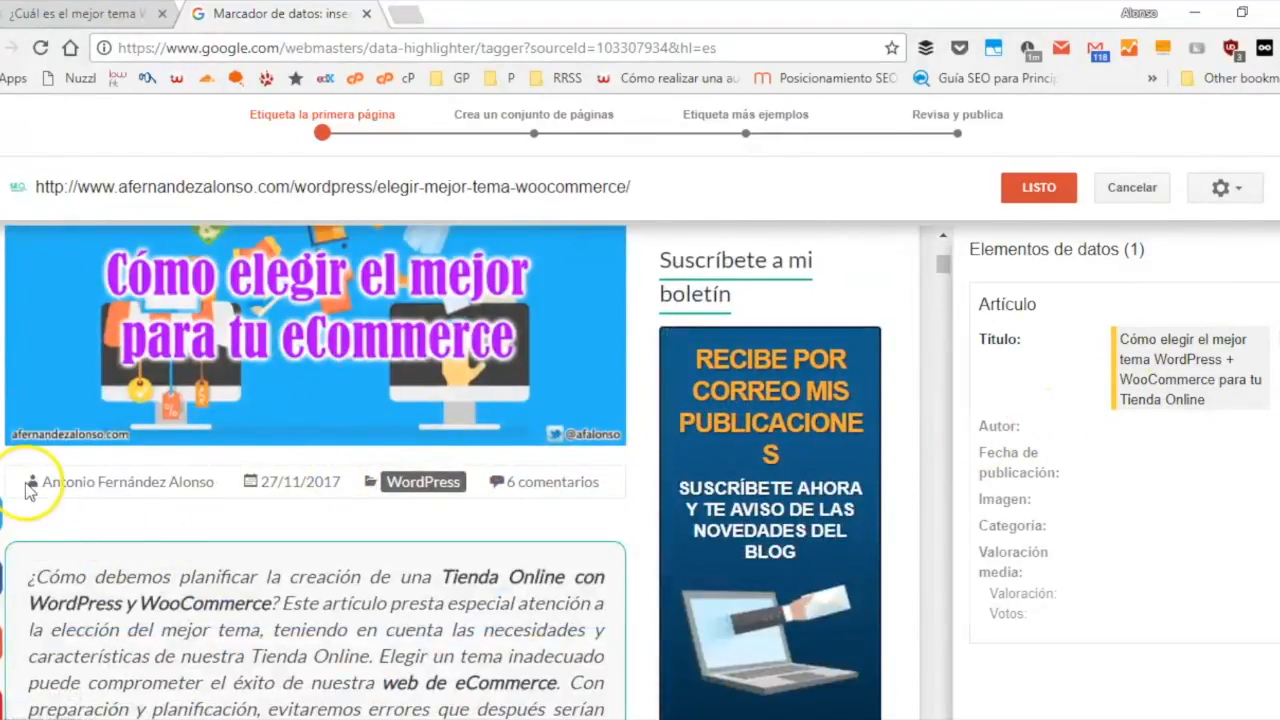
drag(45, 487, 200, 490)
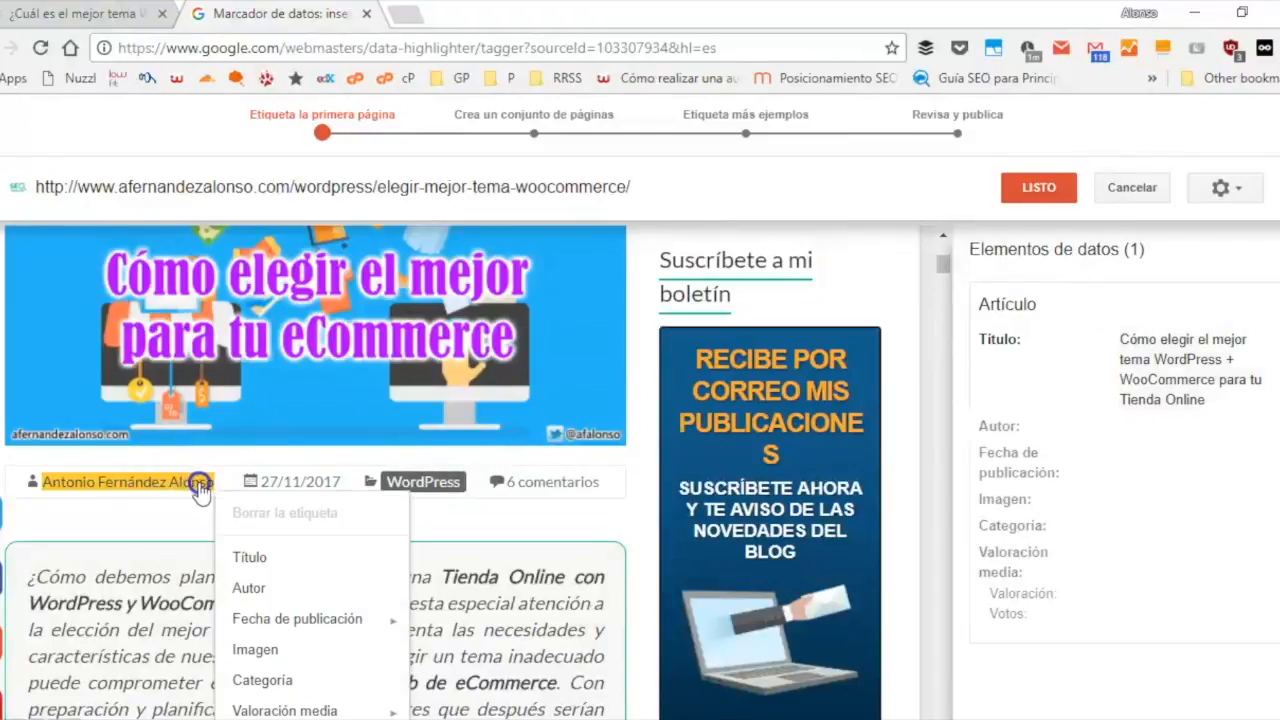
click(256, 581)
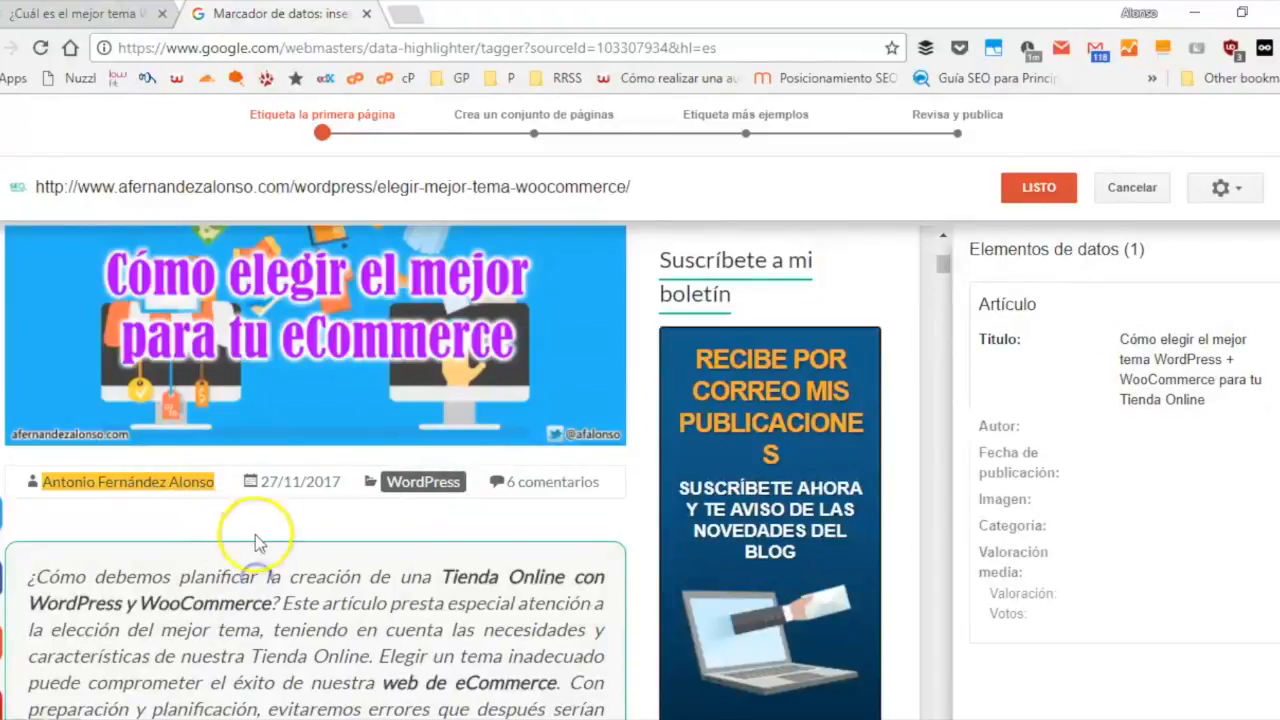
drag(263, 478, 341, 483)
mouse_move(397, 621)
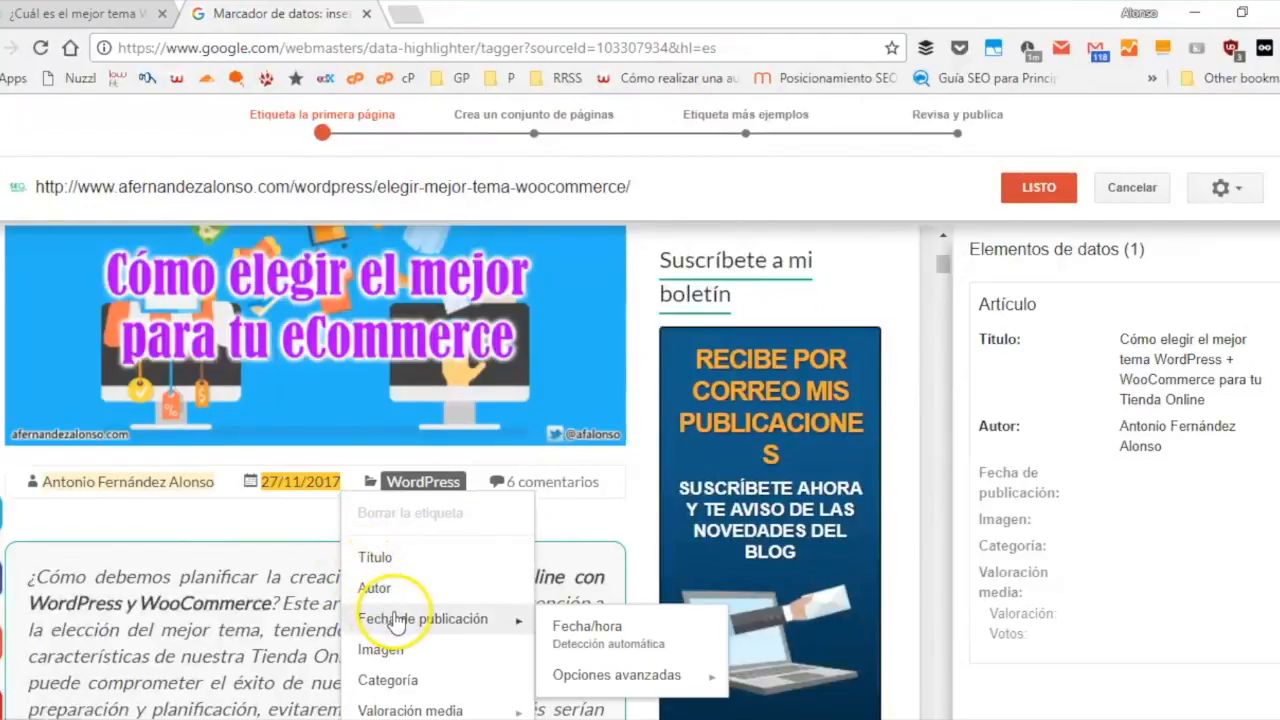
click(588, 628)
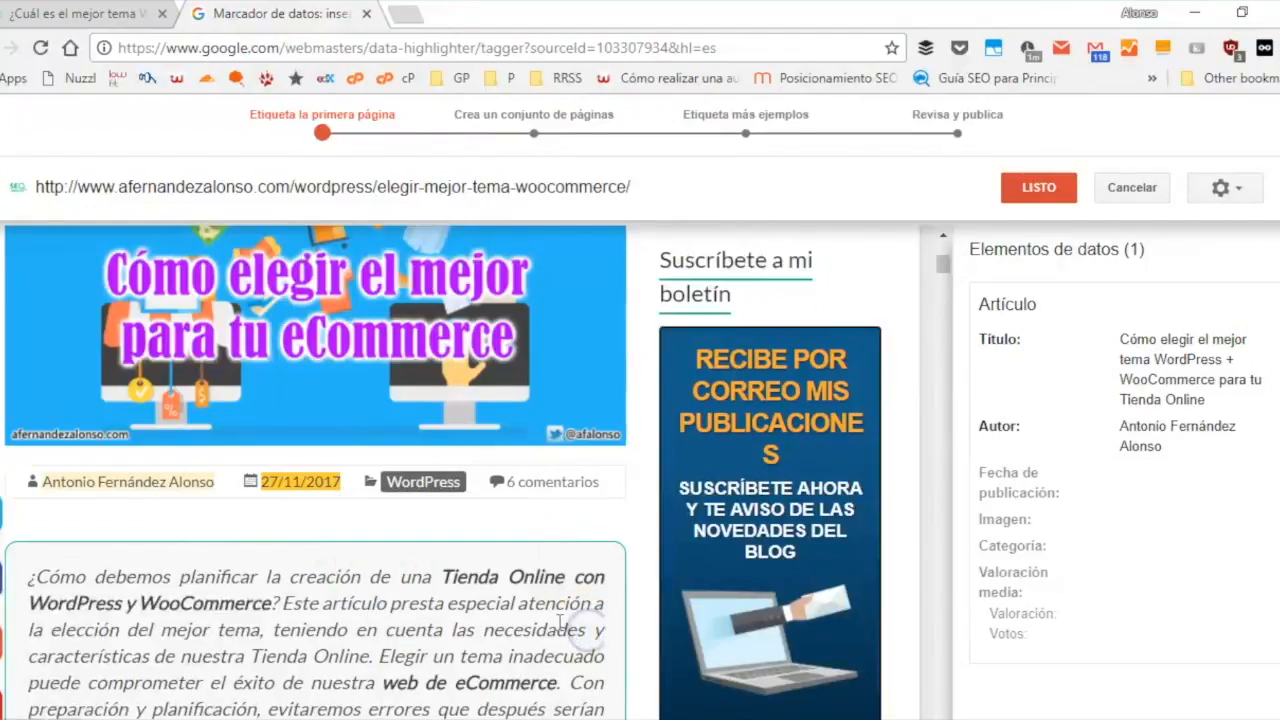
- Tag the article's featured image as Imagen and the WordPress label in the byline as Categoría
scroll(371, 543, down, 1)
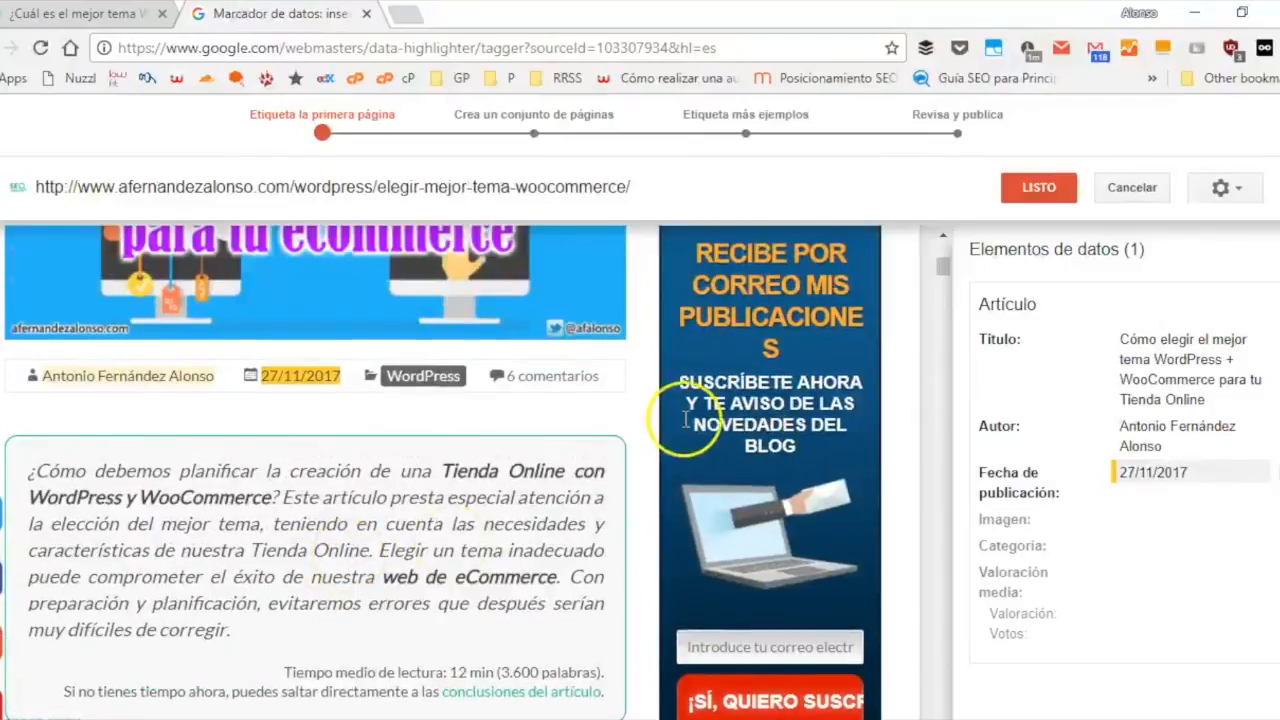
click(272, 278)
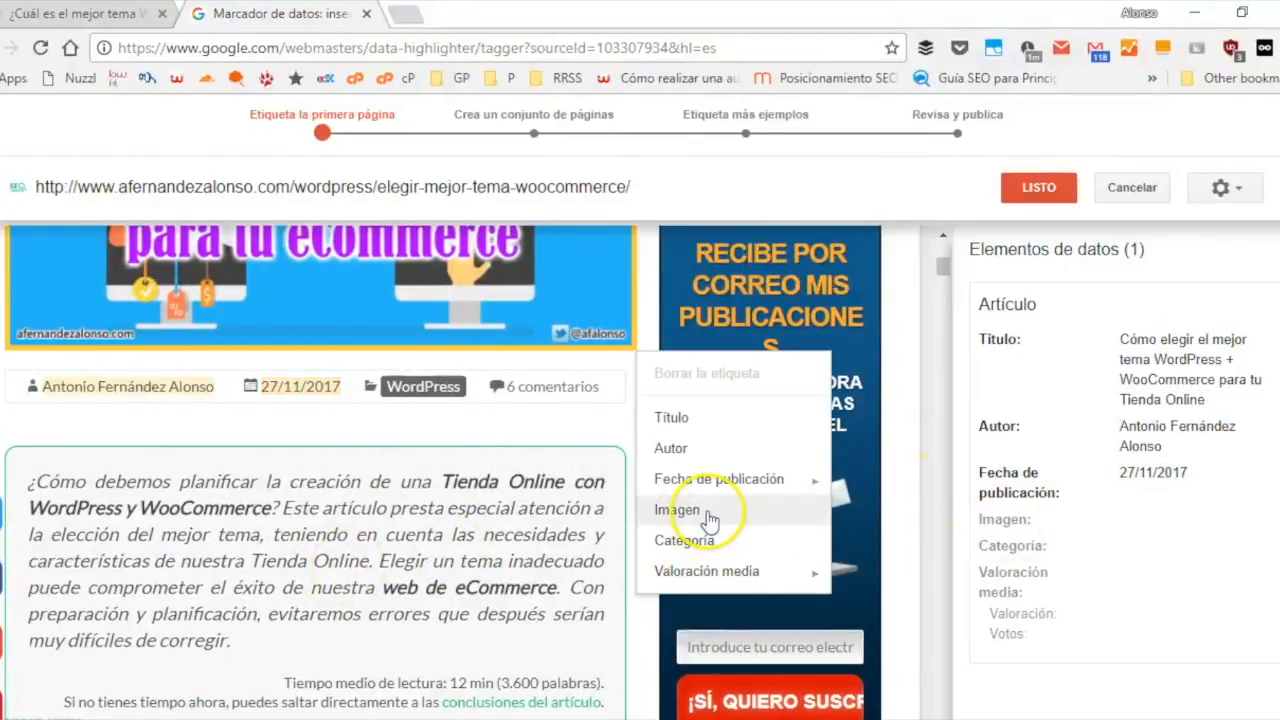
click(707, 518)
click(420, 386)
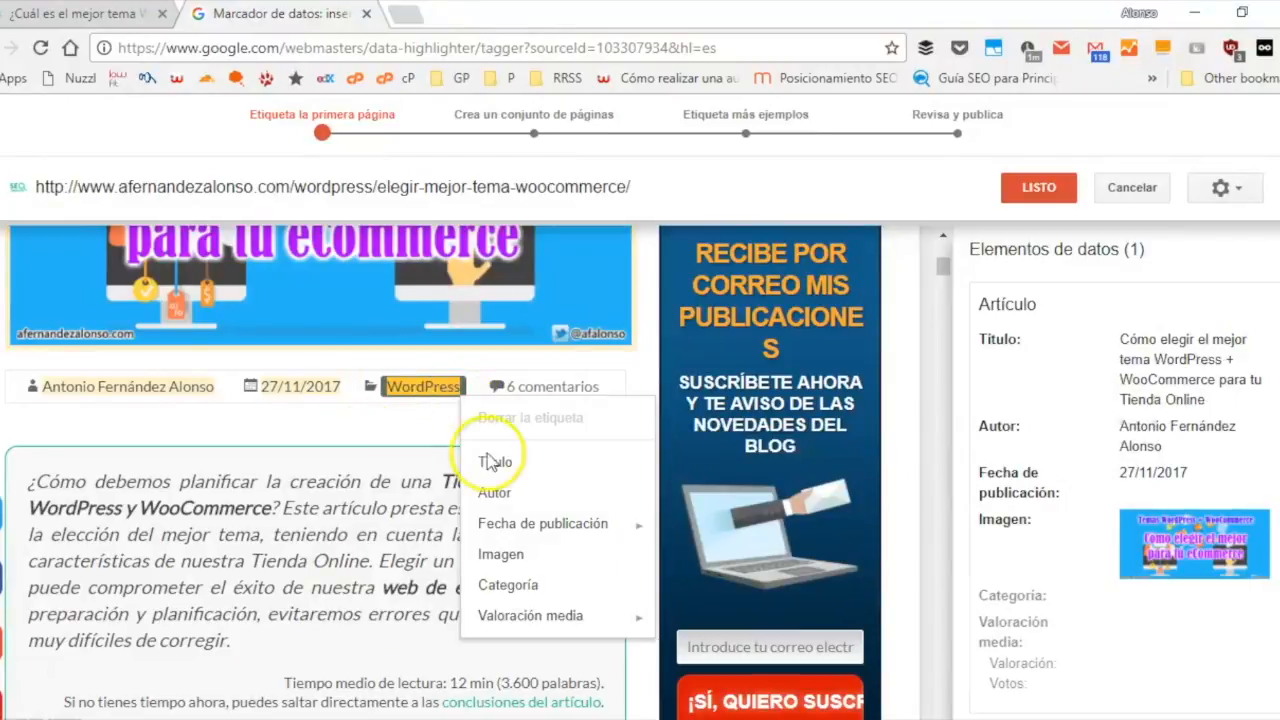
click(508, 585)
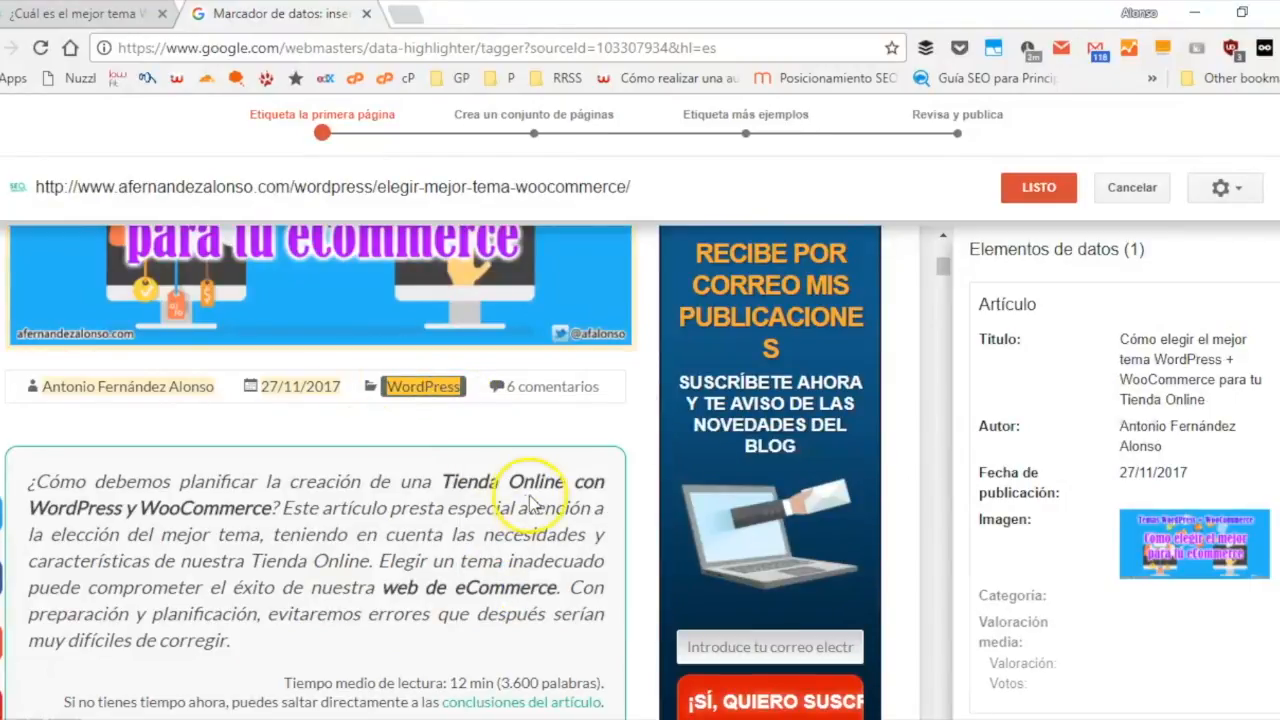
- Tag the average score 5 in the post's rating box as Valoración under Valoración media, and finish tagging the first page
scroll(408, 491, down, 10)
scroll(410, 490, down, 15)
scroll(373, 472, down, 15)
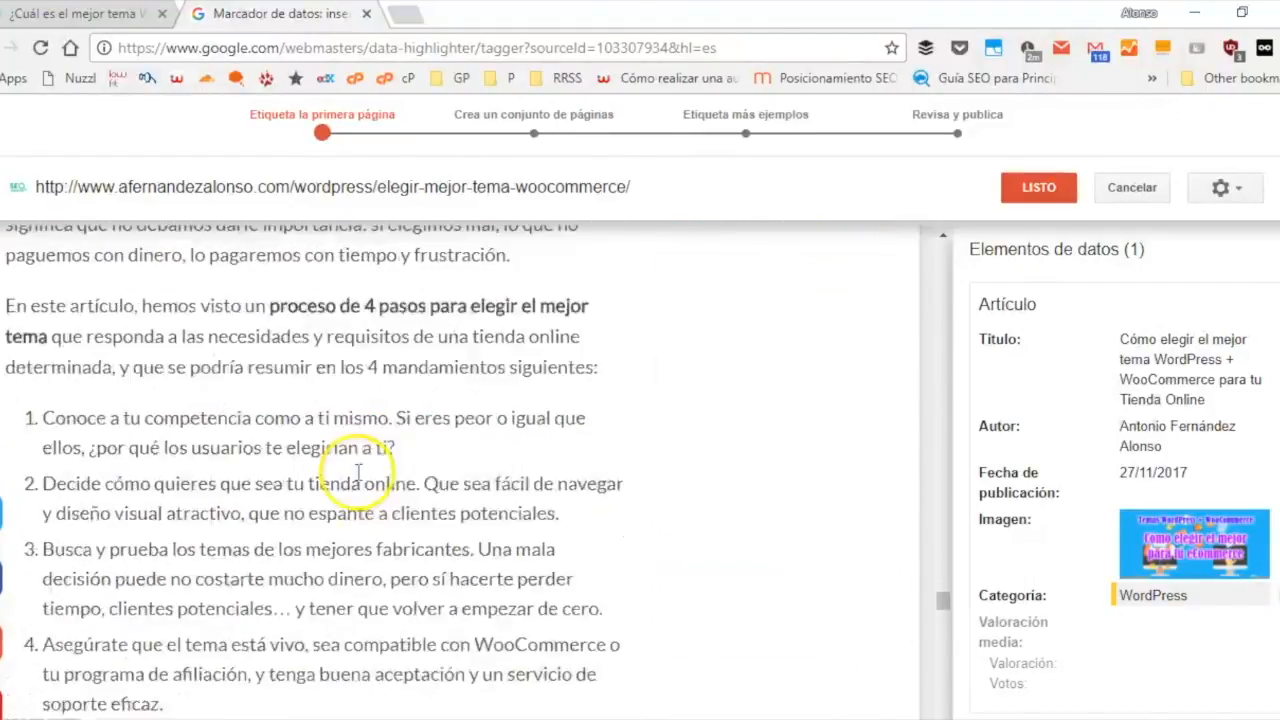
scroll(358, 470, down, 10)
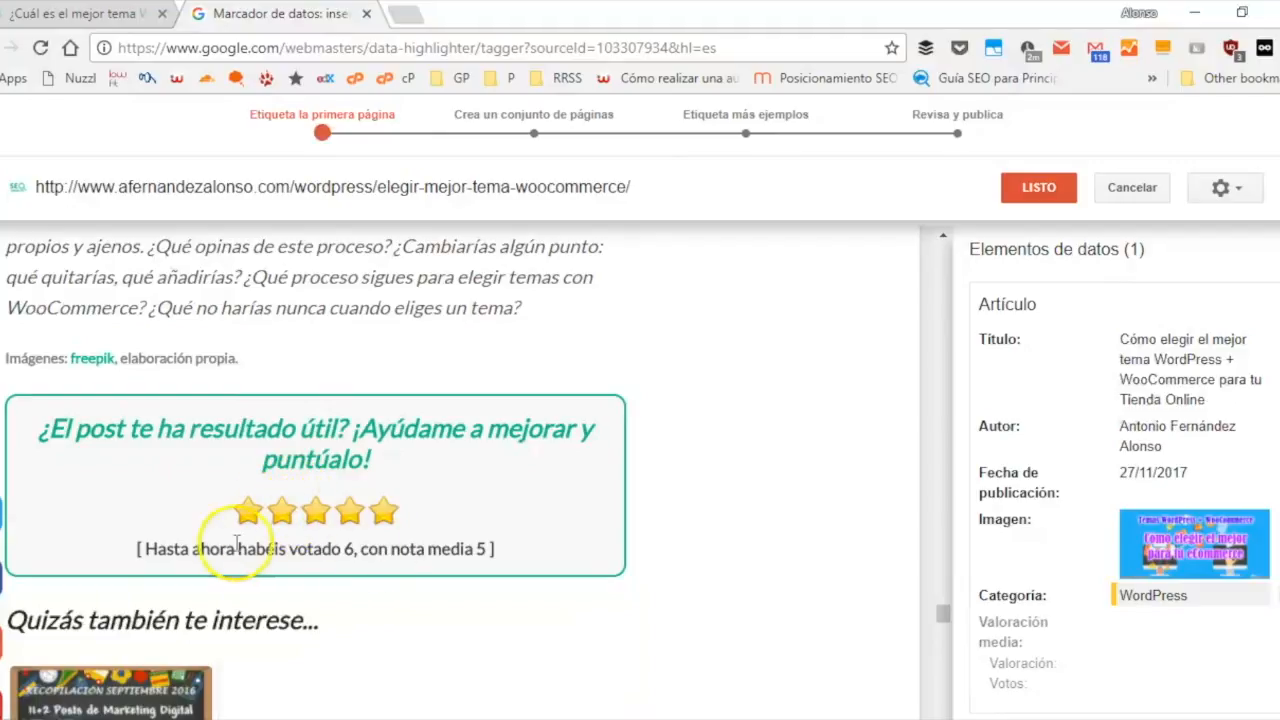
double_click(441, 553)
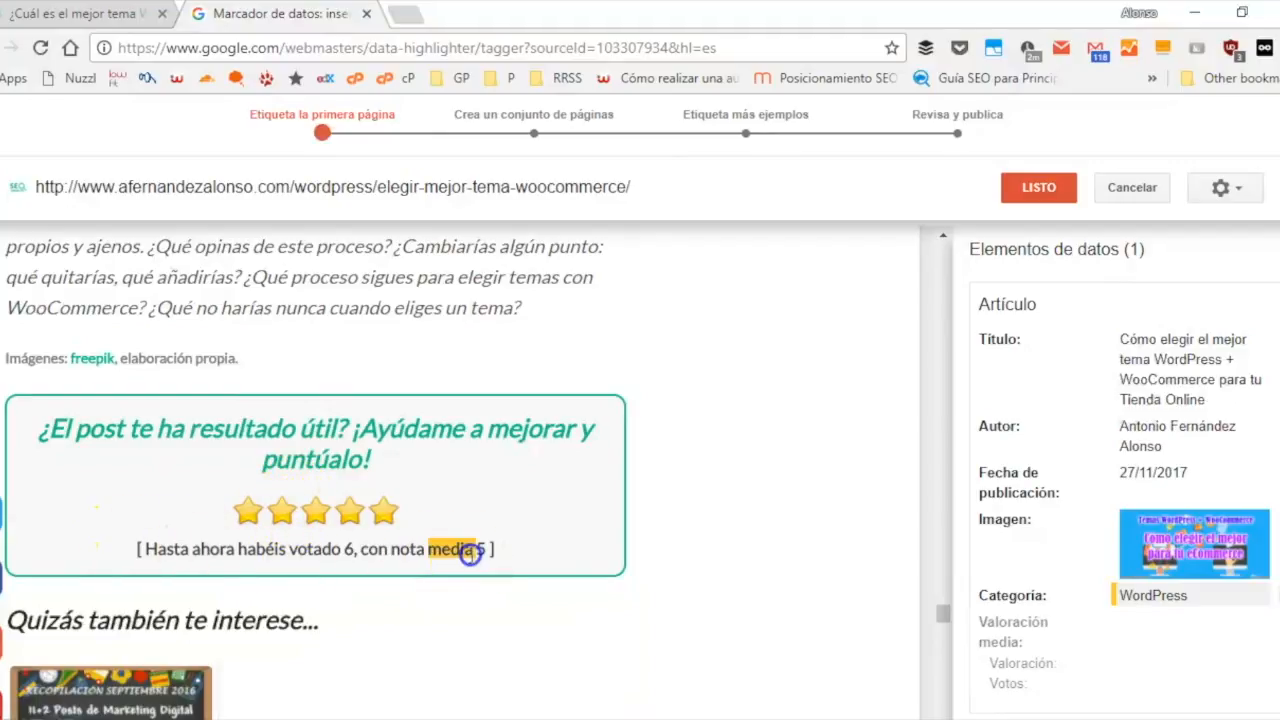
double_click(412, 548)
double_click(325, 549)
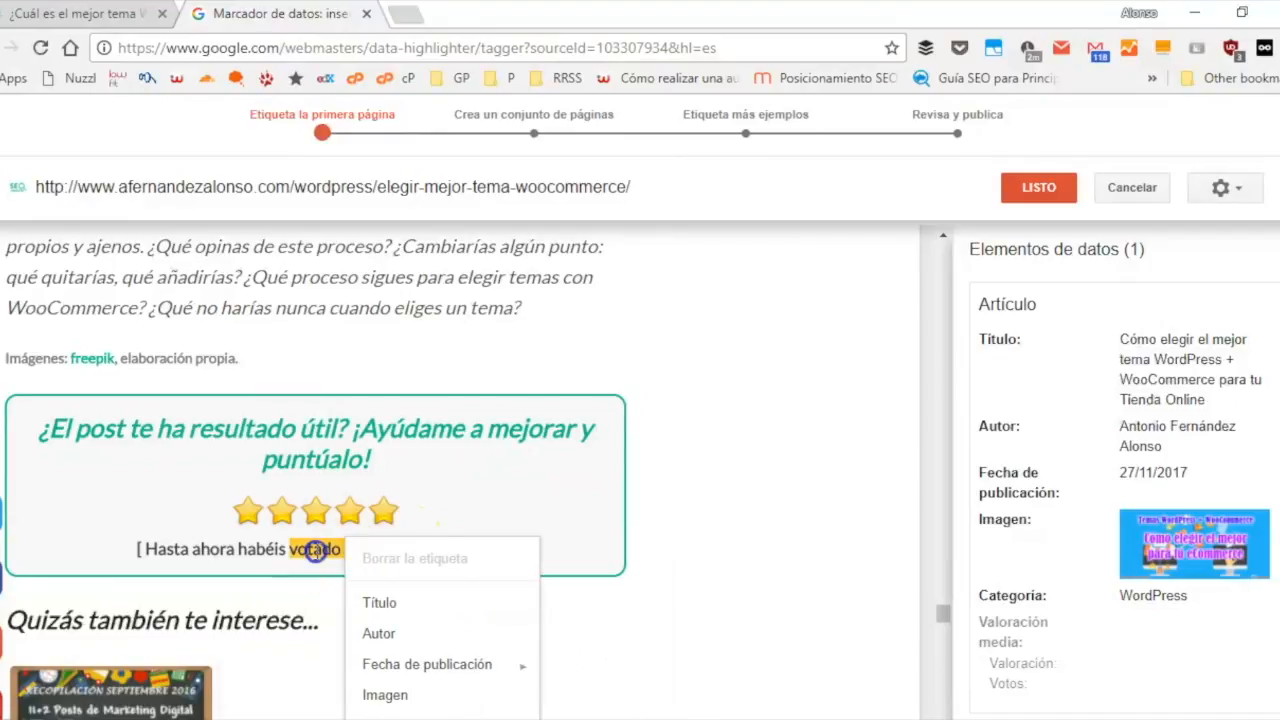
click(620, 562)
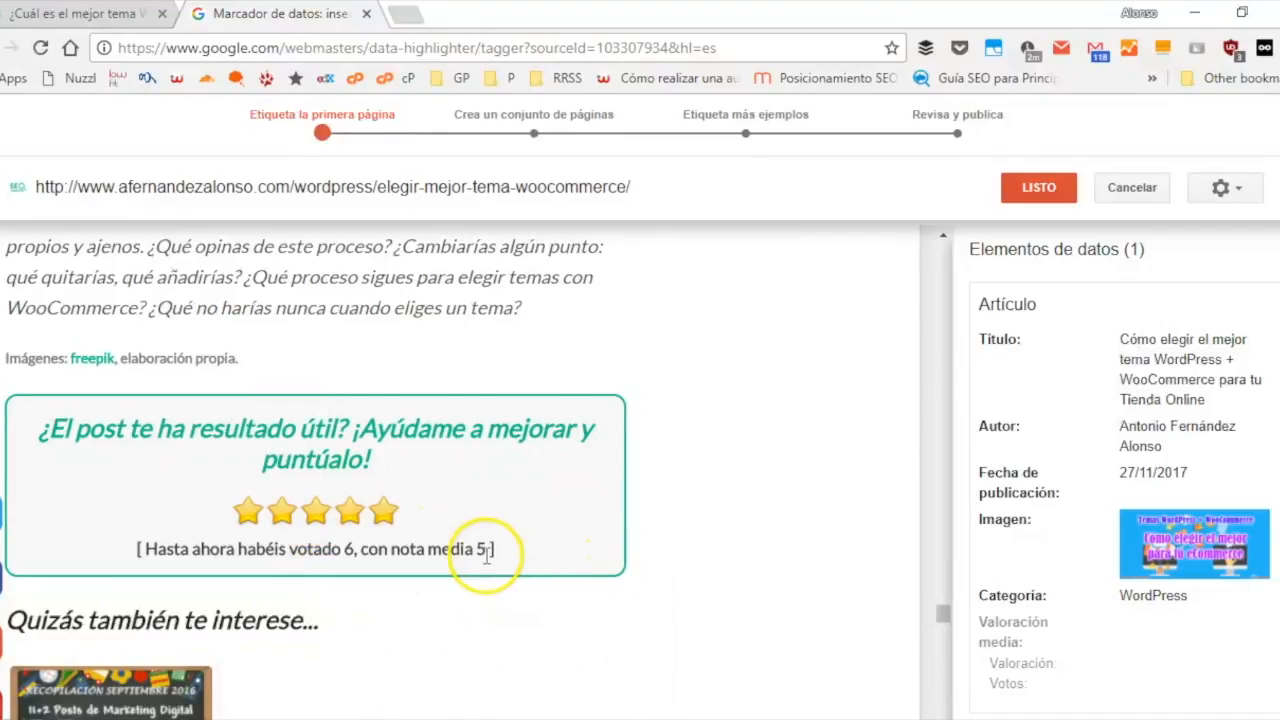
double_click(480, 549)
mouse_move(580, 718)
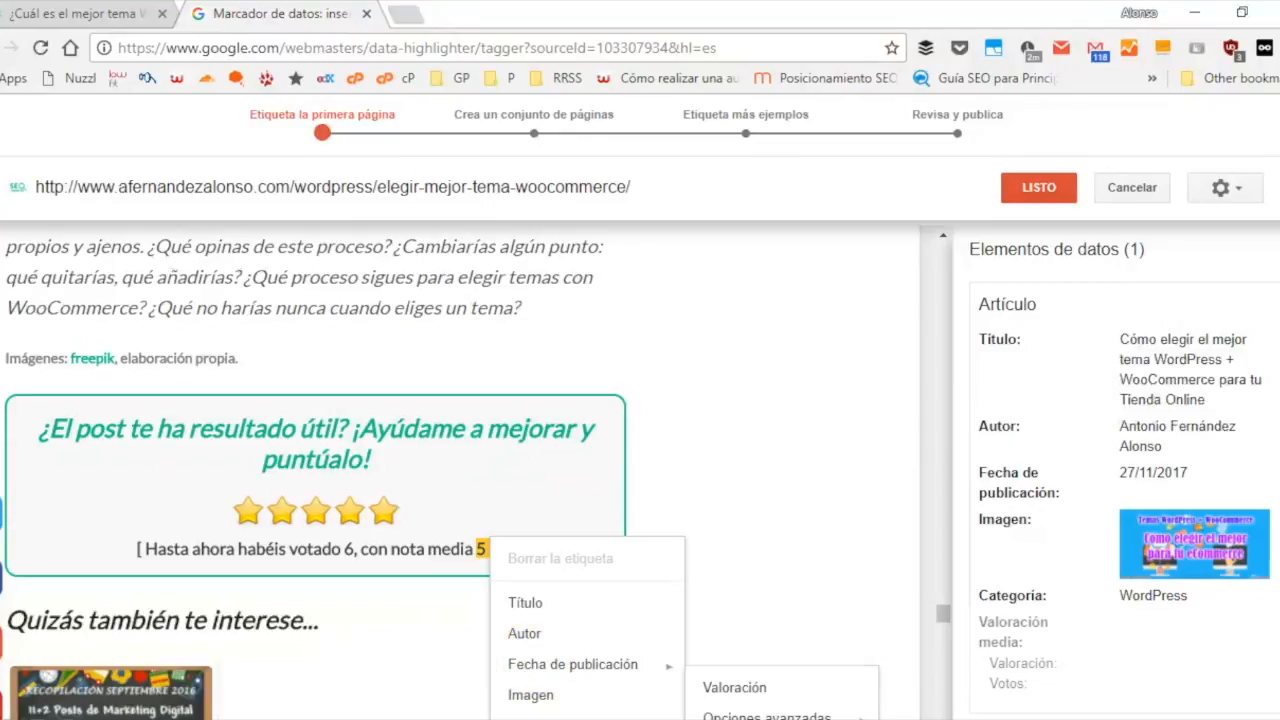
click(736, 685)
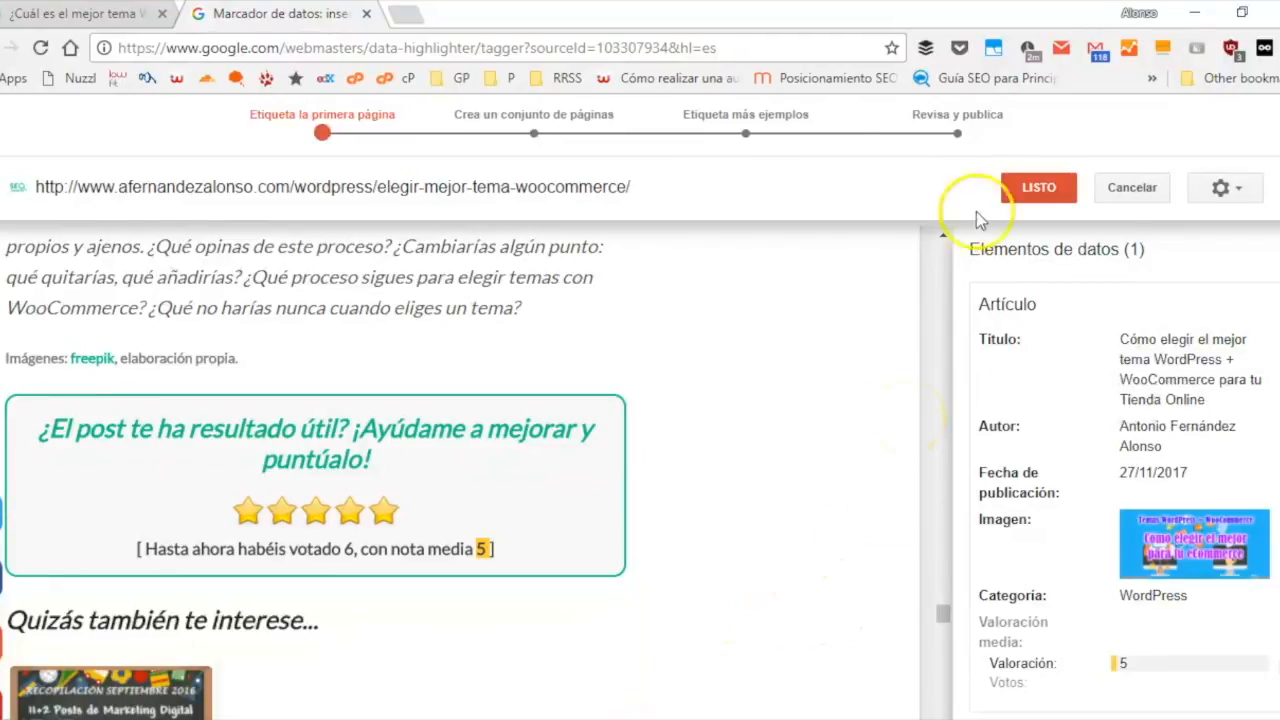
click(1035, 188)
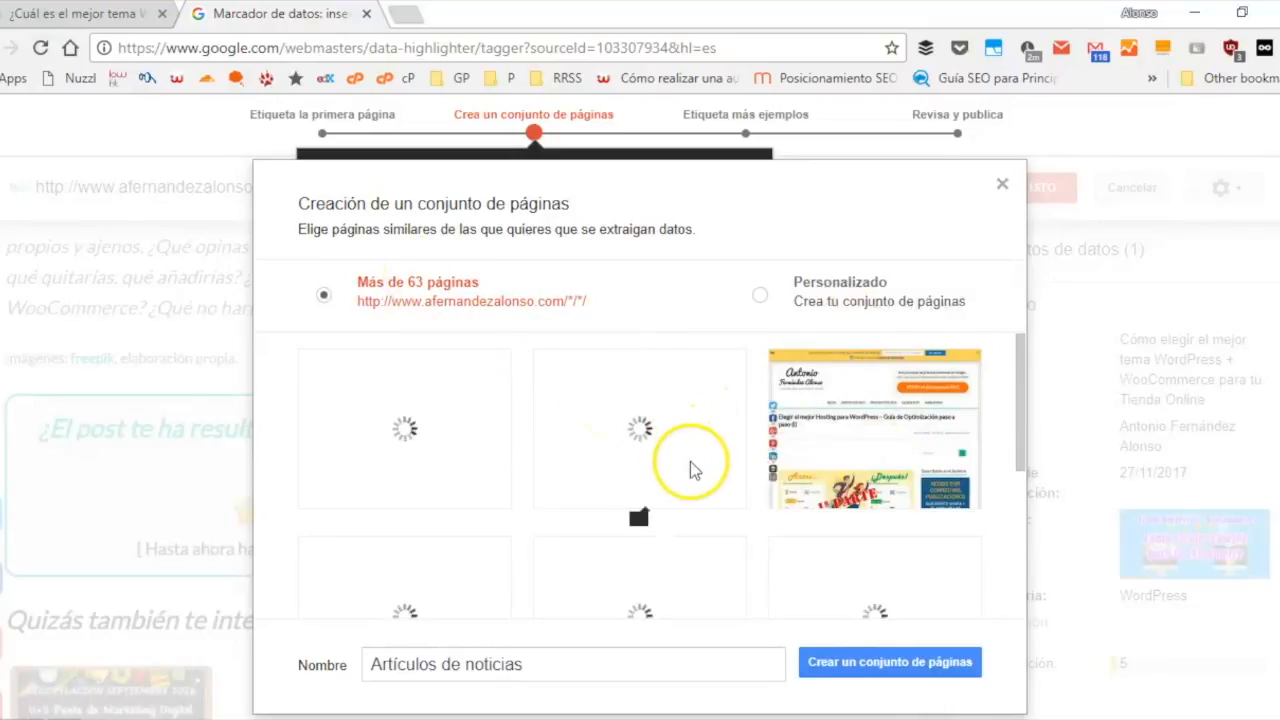
click(551, 664)
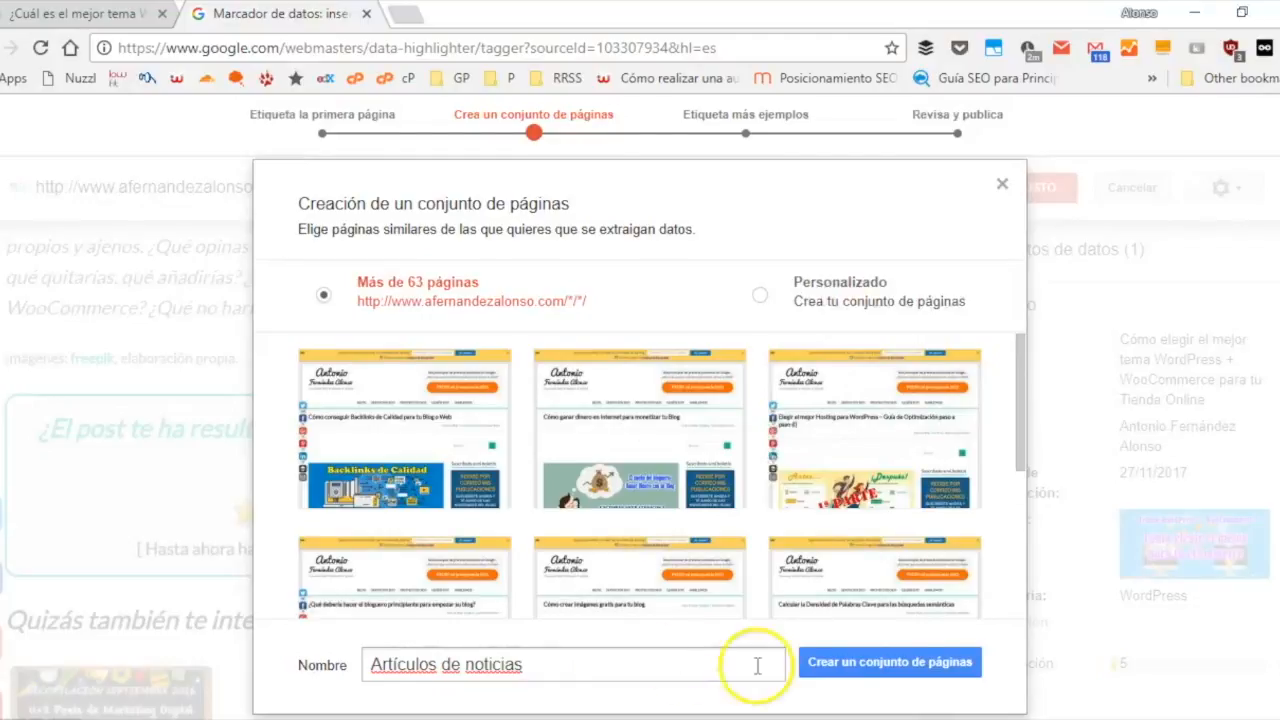
click(931, 668)
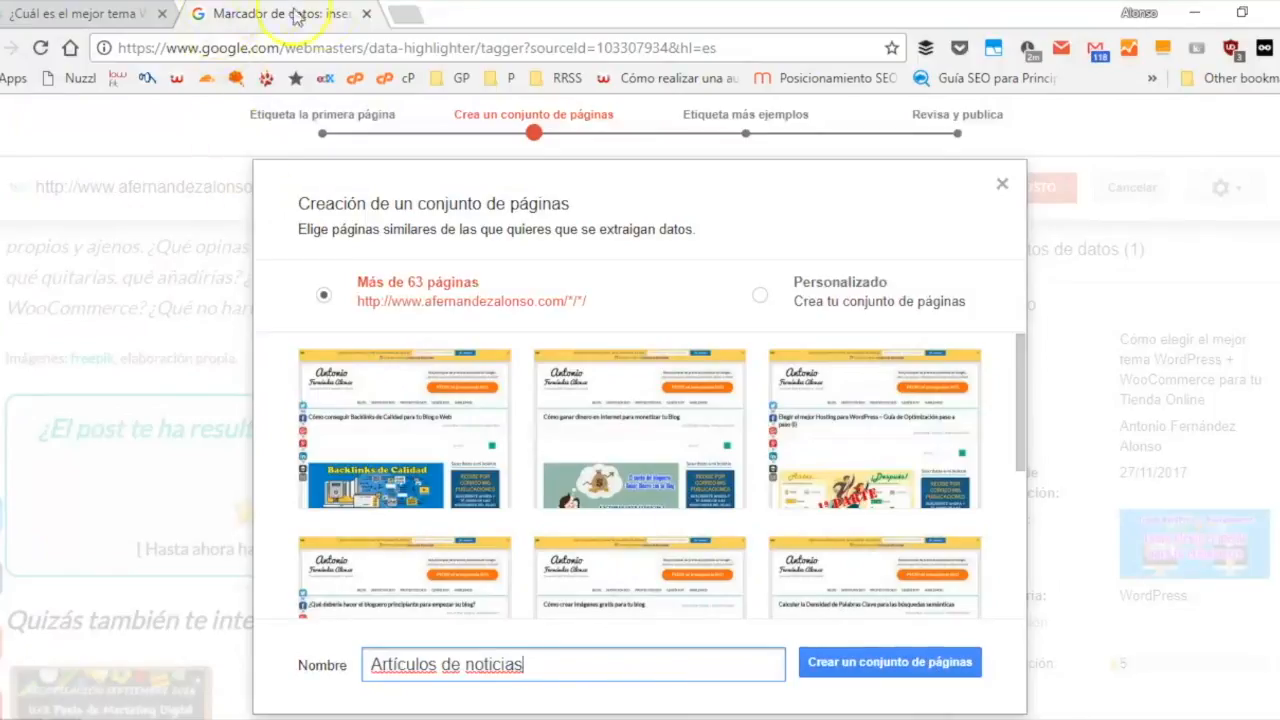
- Search Google in a new tab for the blog's domain name plus "mejor tema woocommerce" and examine the rating stars in the results
click(405, 15)
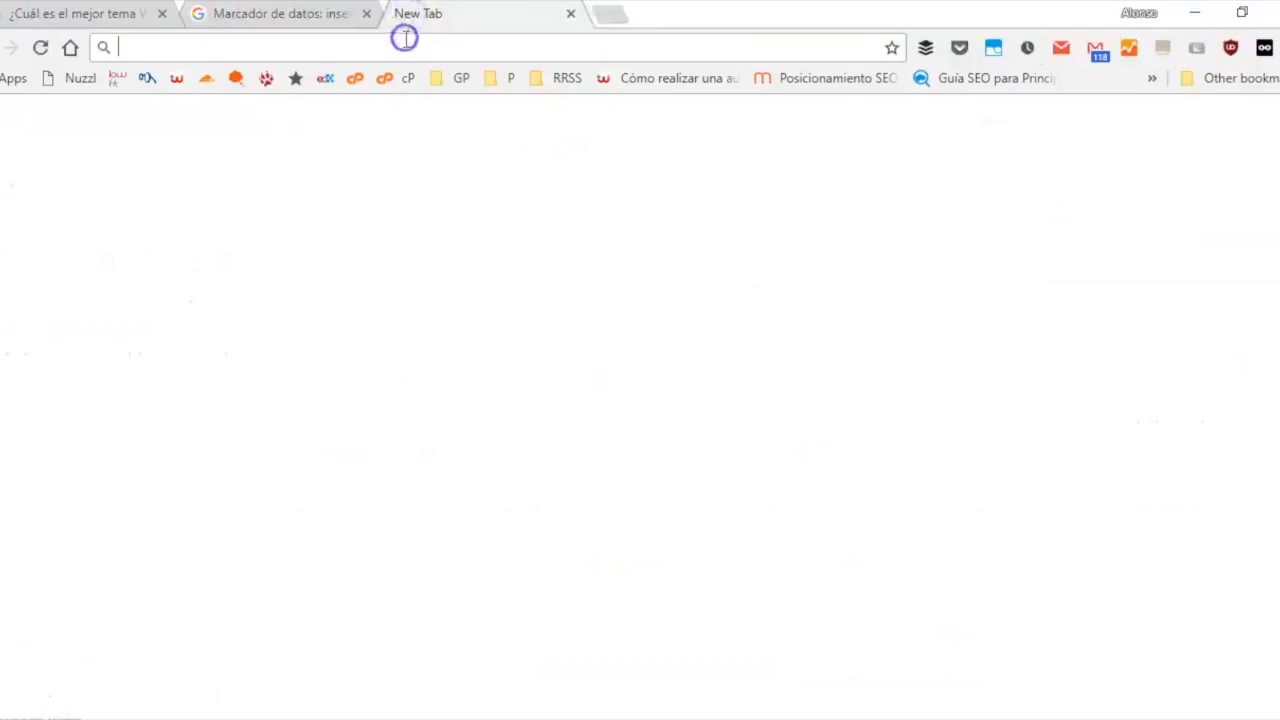
text(afernande)
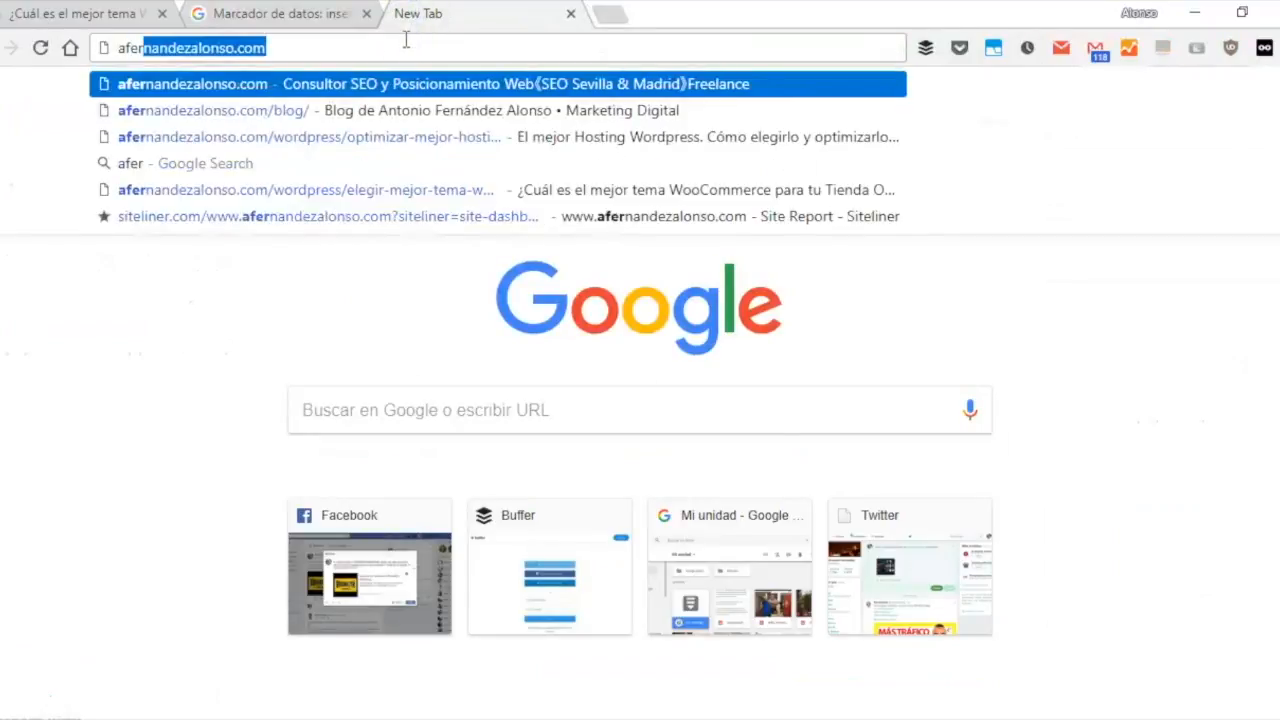
text(zalonso )
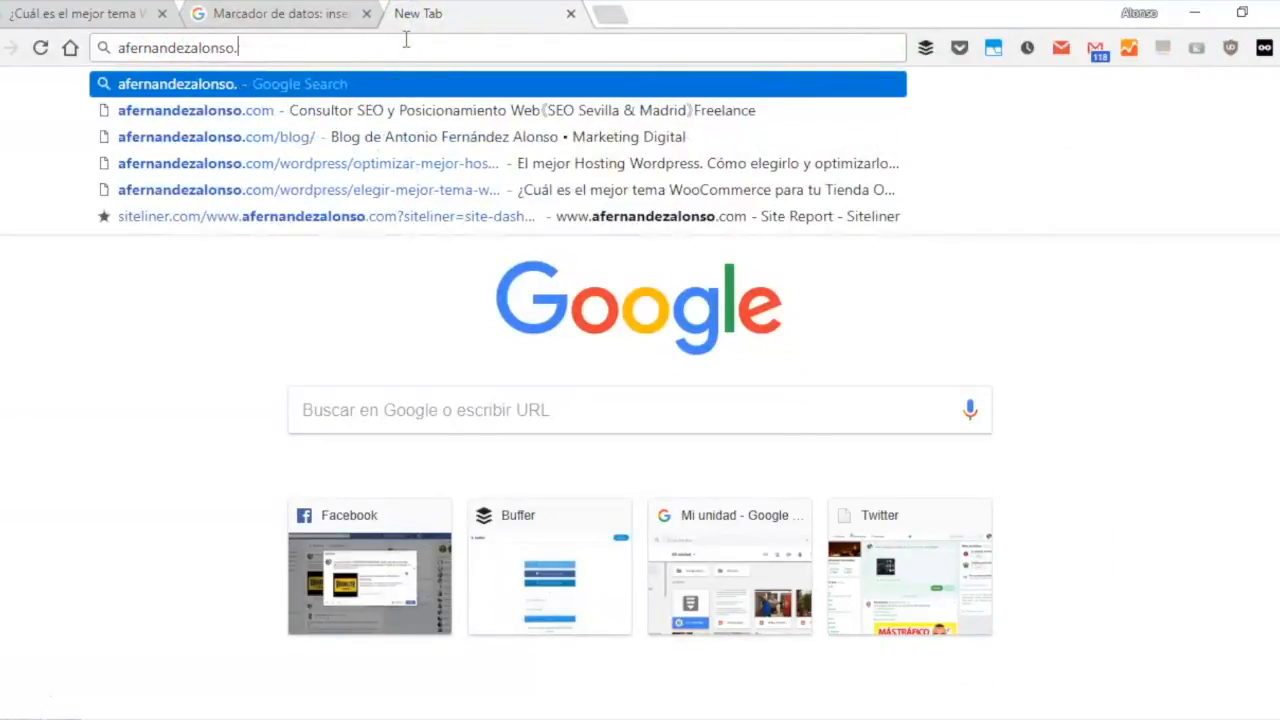
text(mejor )
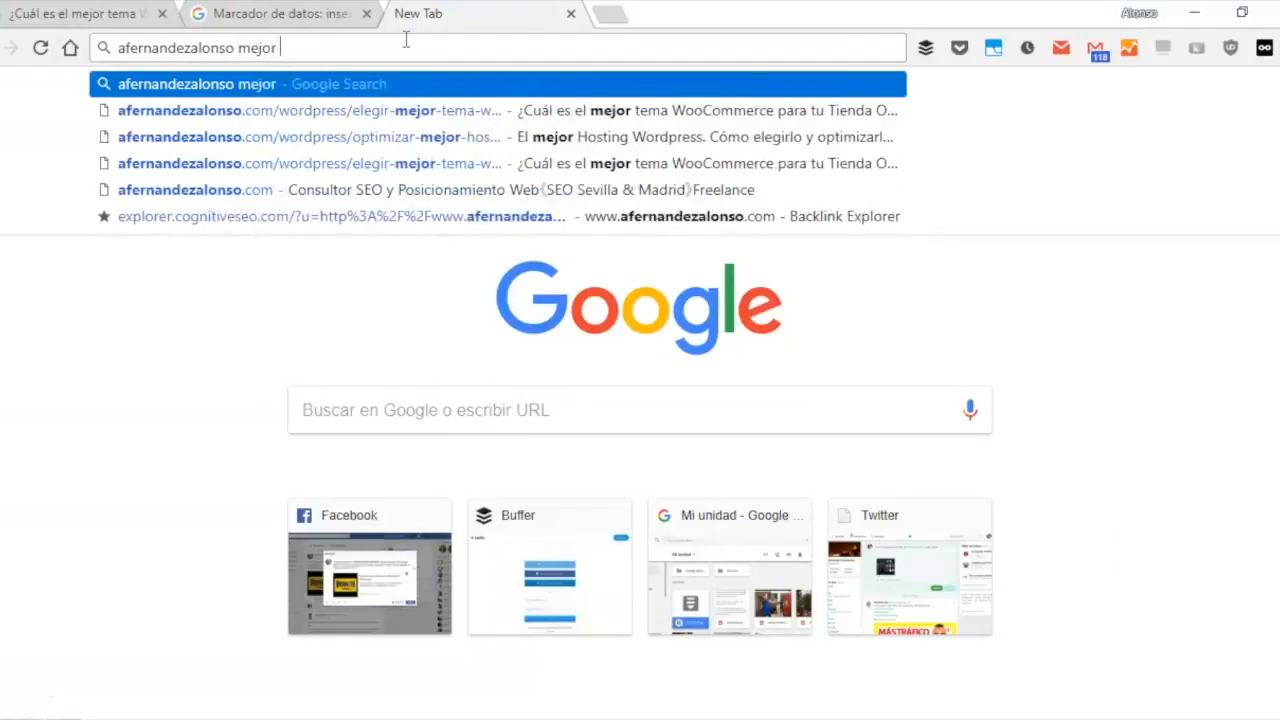
text(tema woocommerce)
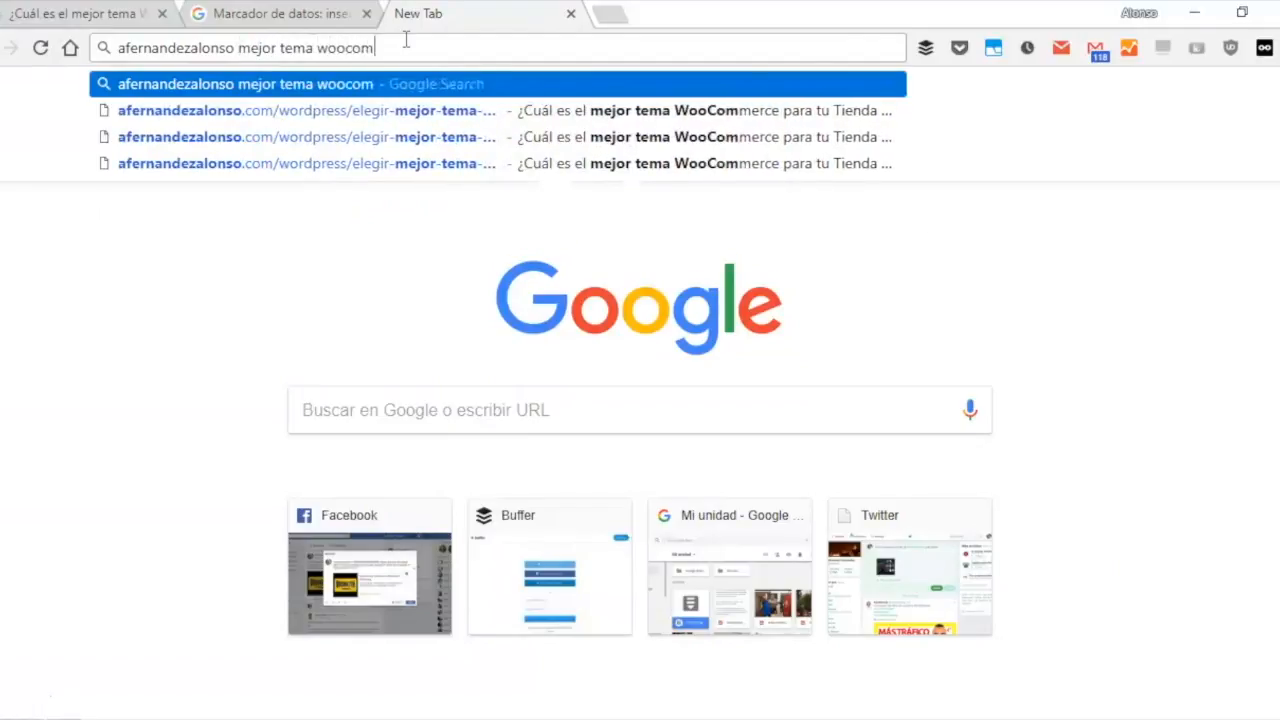
key(Return)
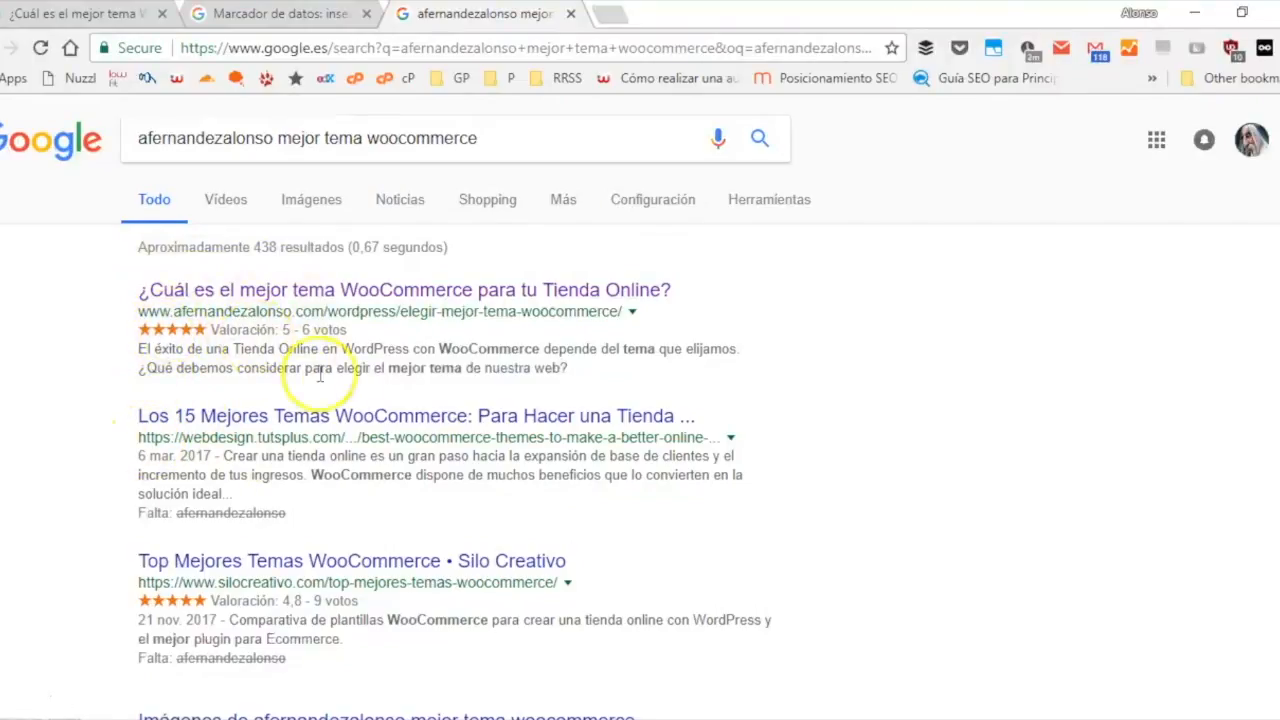
scroll(232, 287, down, 7)
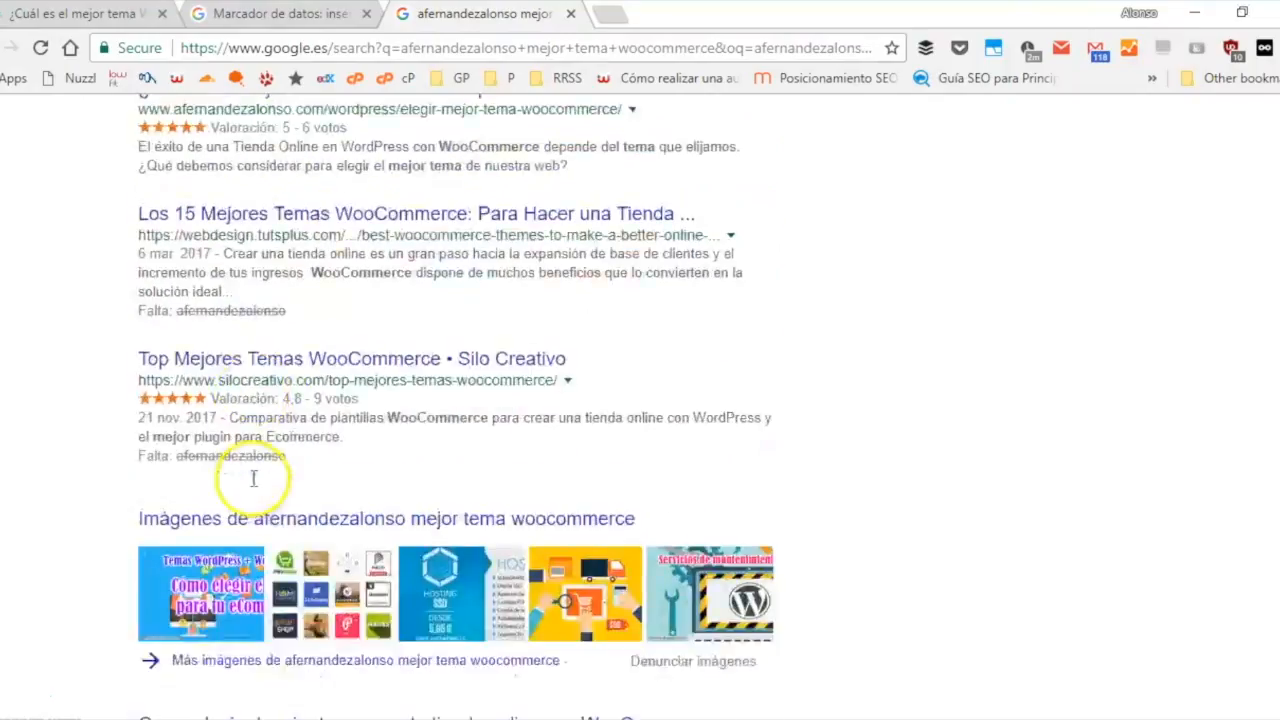
scroll(251, 480, up, 6)
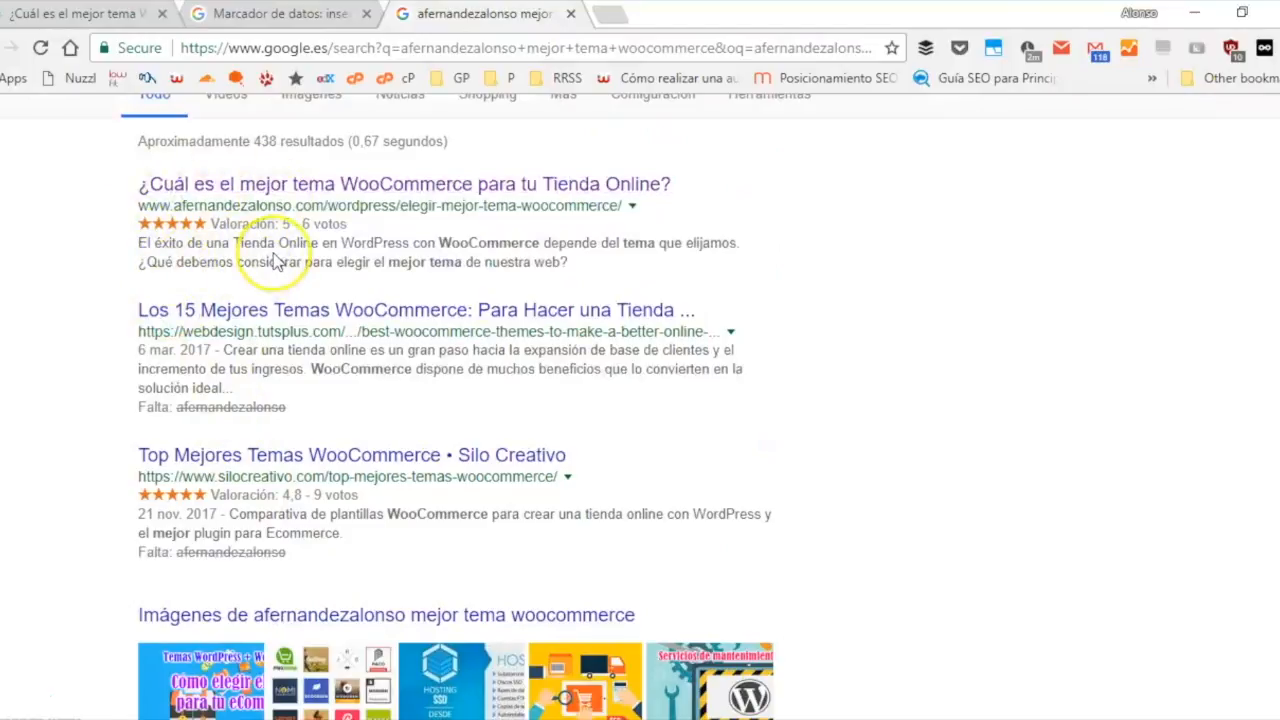